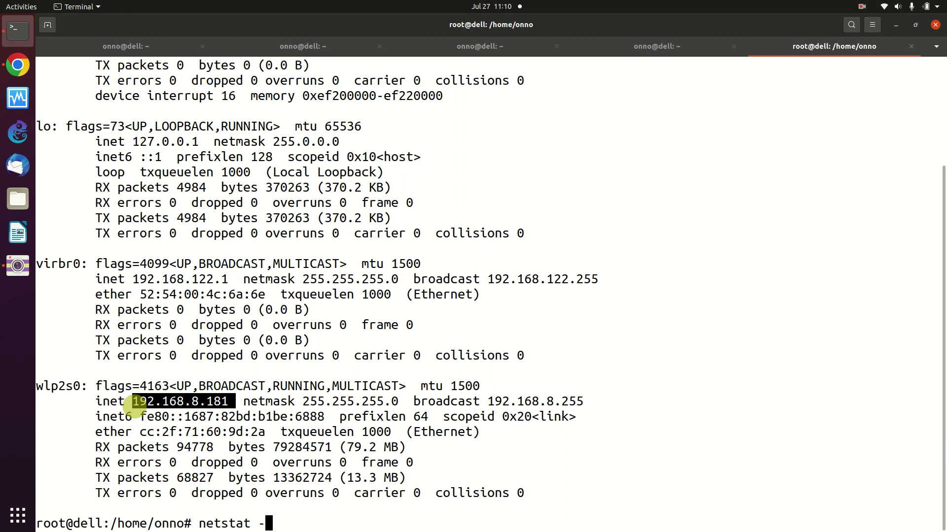
- Run netstat -nr to show default gateway 192.168.8.1 on wlp2s0, then bring Chrome forward
type("nr")
key("Return")
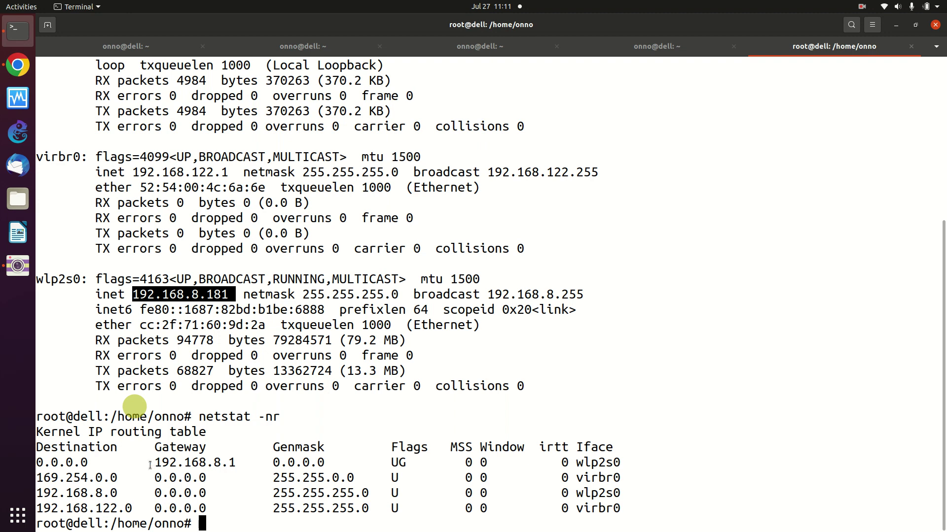
left_click(151, 465)
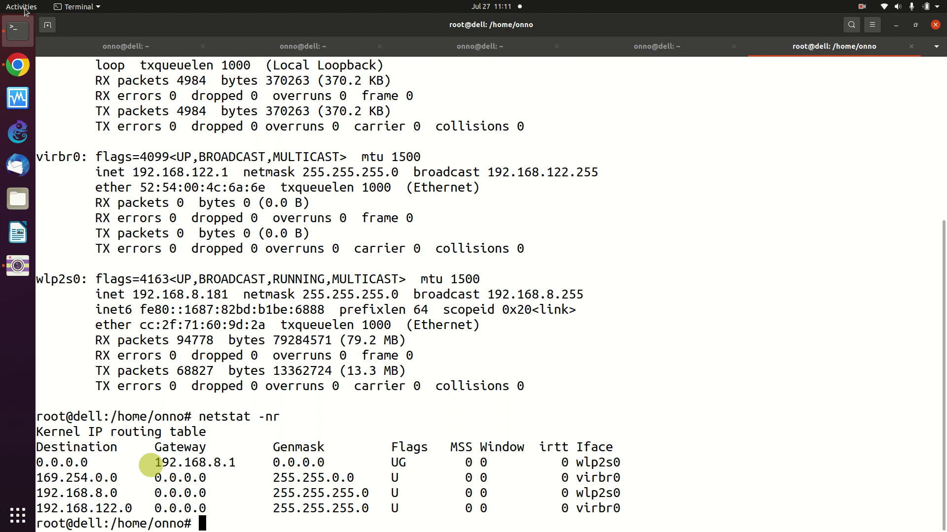
left_click(18, 66)
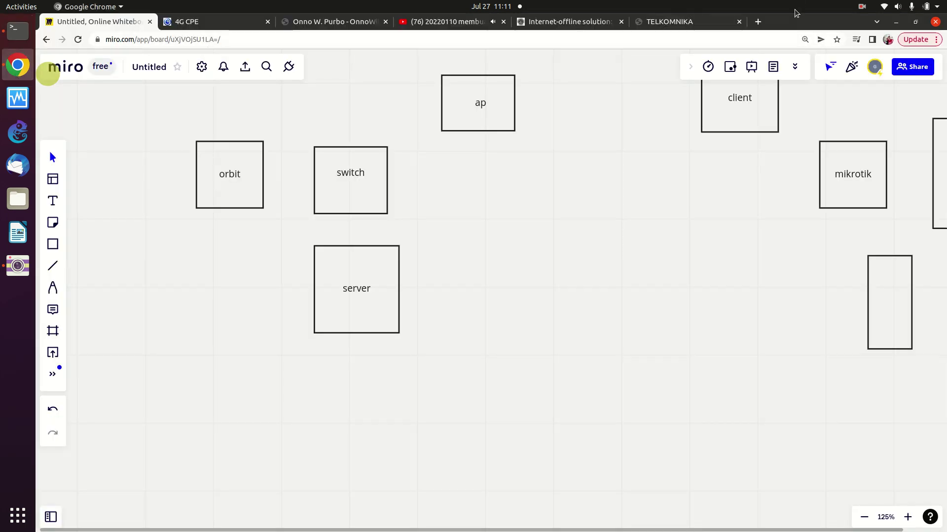
- Load the modem admin page at 192.168.8.1 in a new Chrome tab
left_click(757, 22)
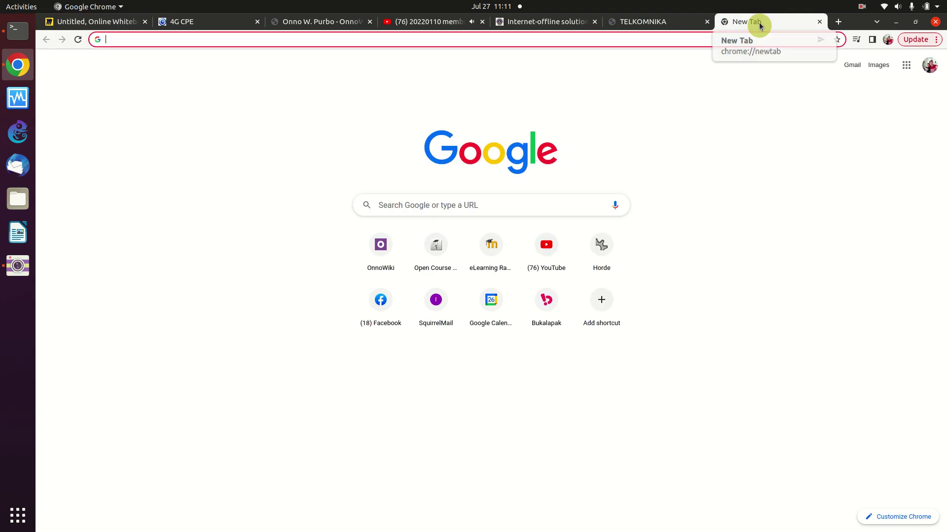
type("192")
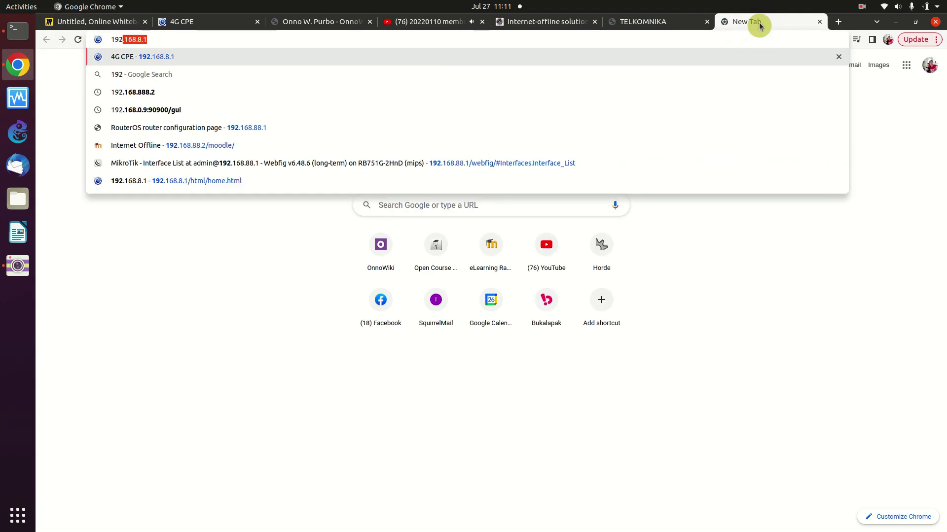
key("Right")
key("Return")
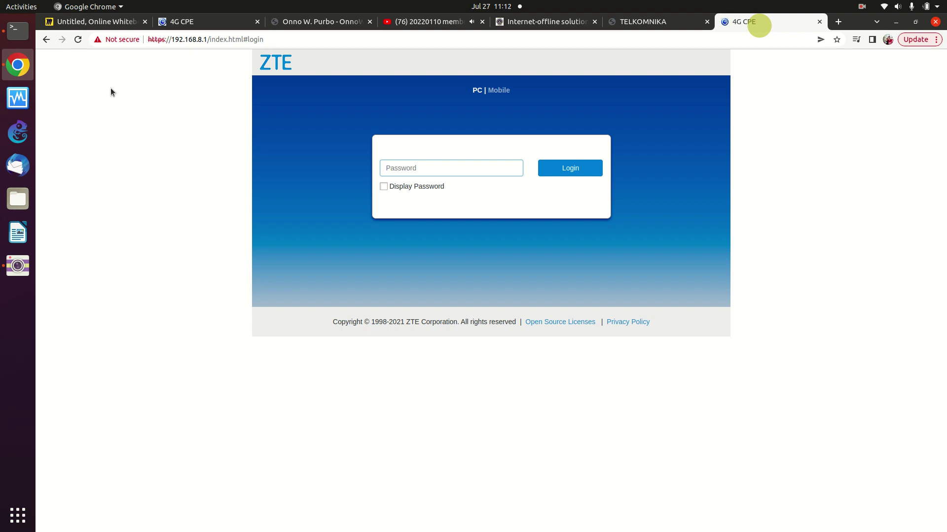
- Log in with the admin password and confirm disconnecting the modem from the mobile network
left_click(560, 173)
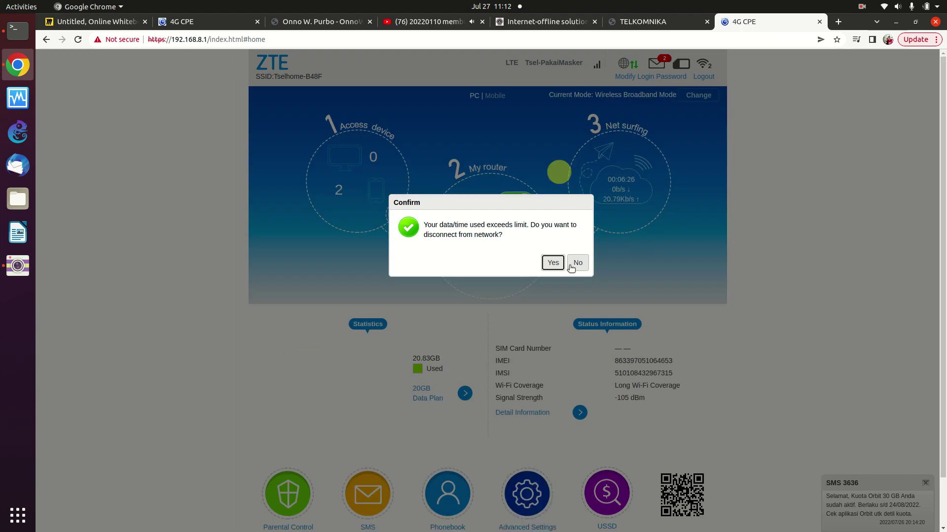
left_click(552, 265)
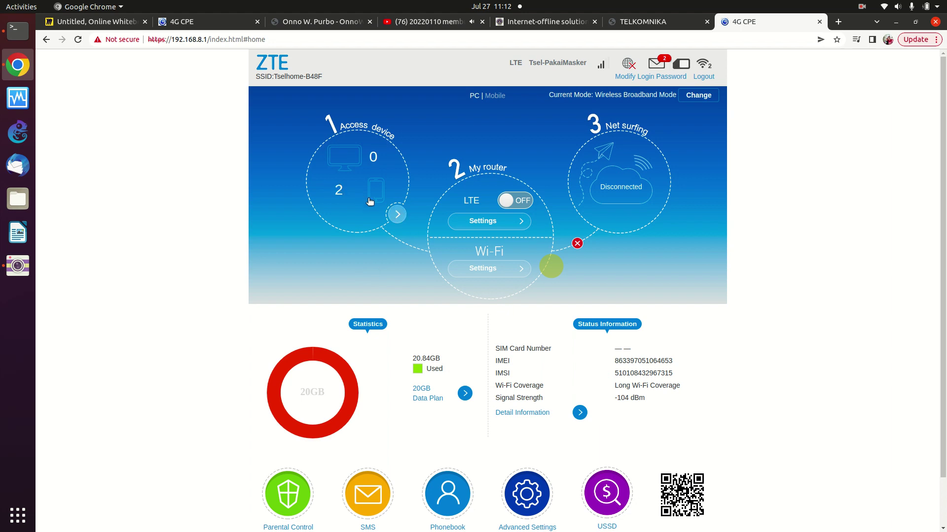
left_click(477, 223)
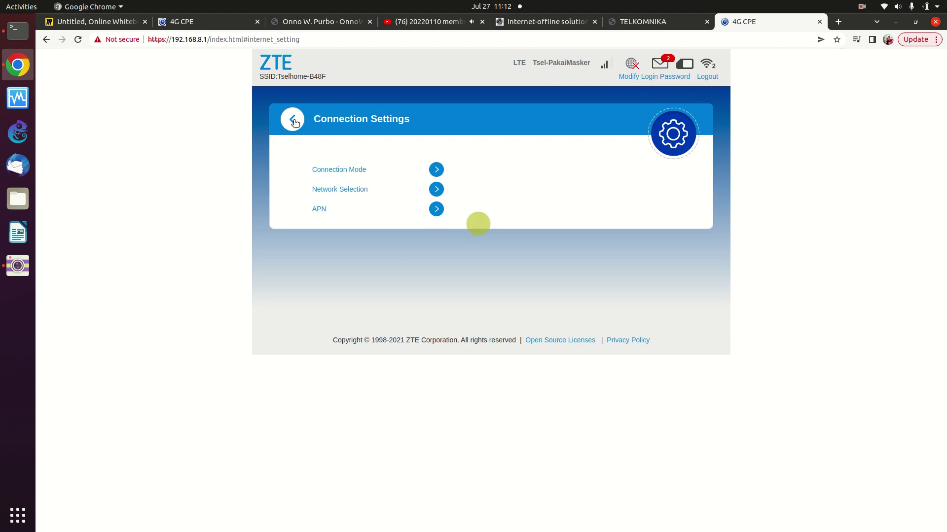
left_click(294, 121)
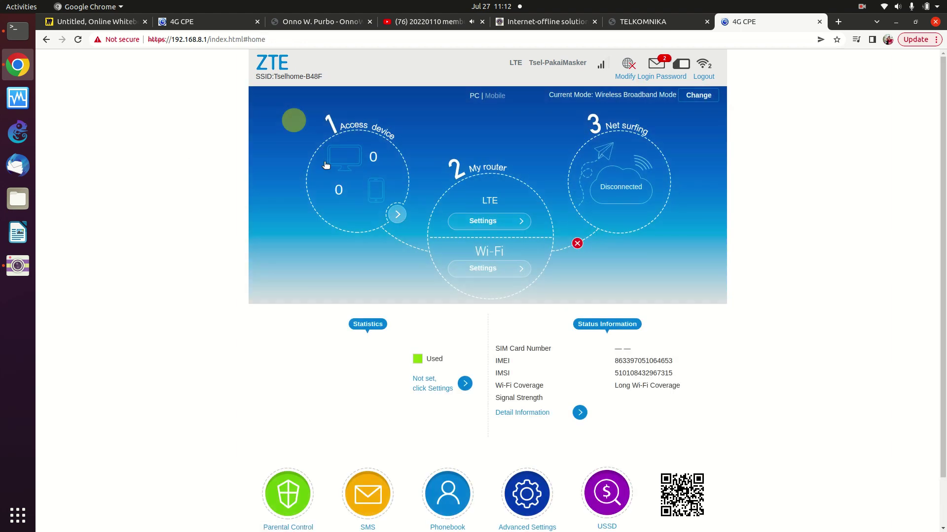
left_click(479, 273)
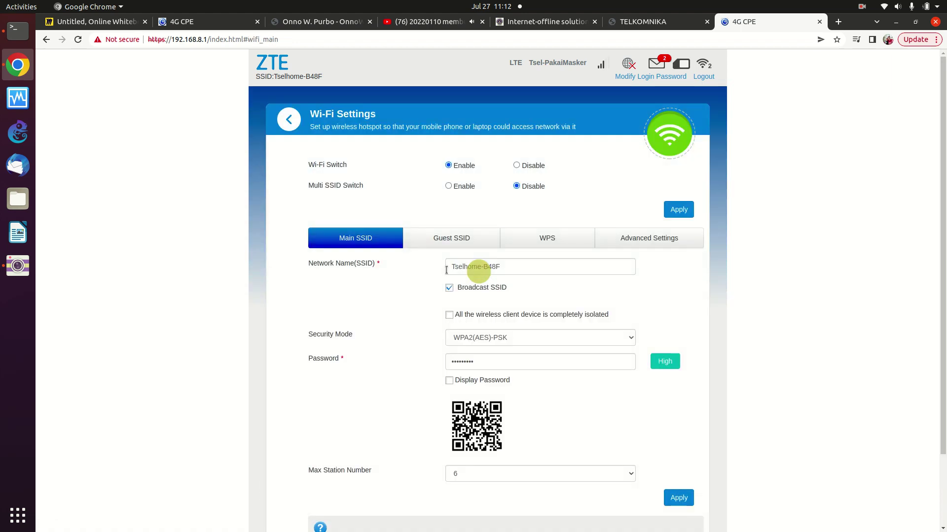
left_click(516, 267)
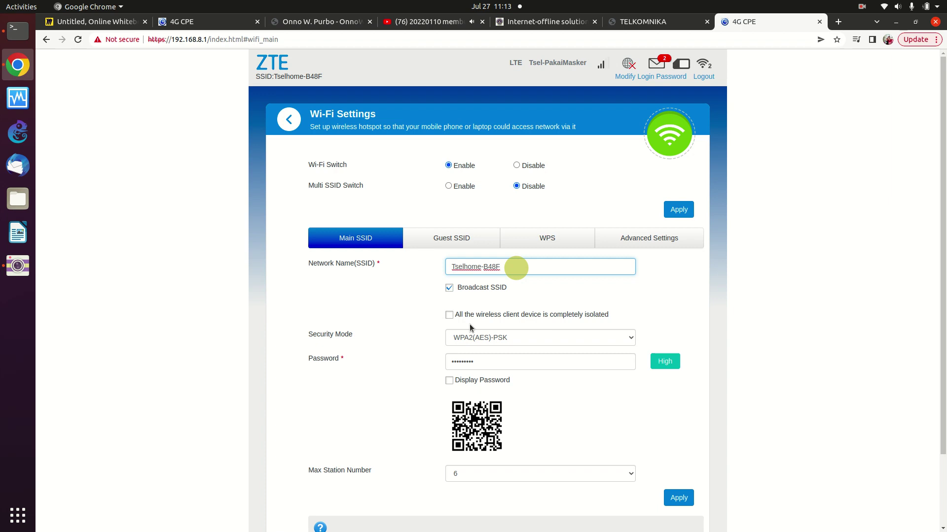
left_click(645, 238)
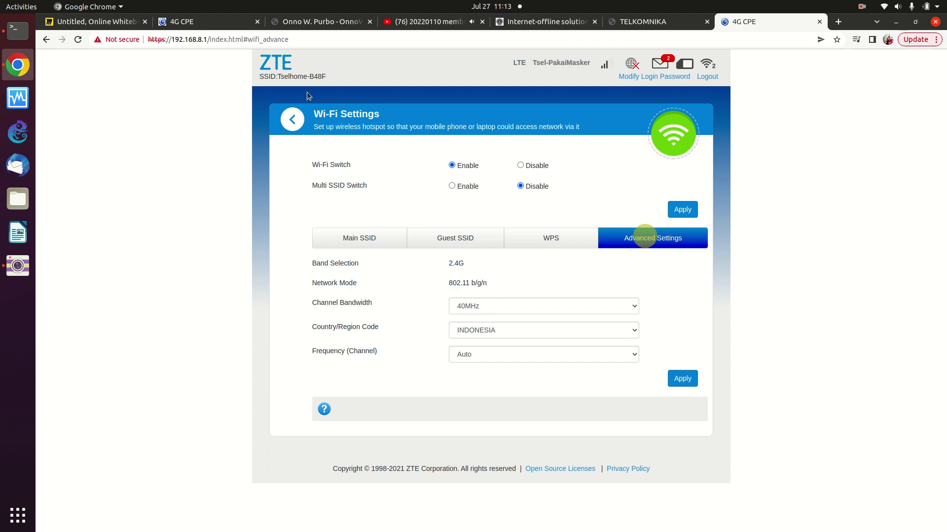
left_click(287, 123)
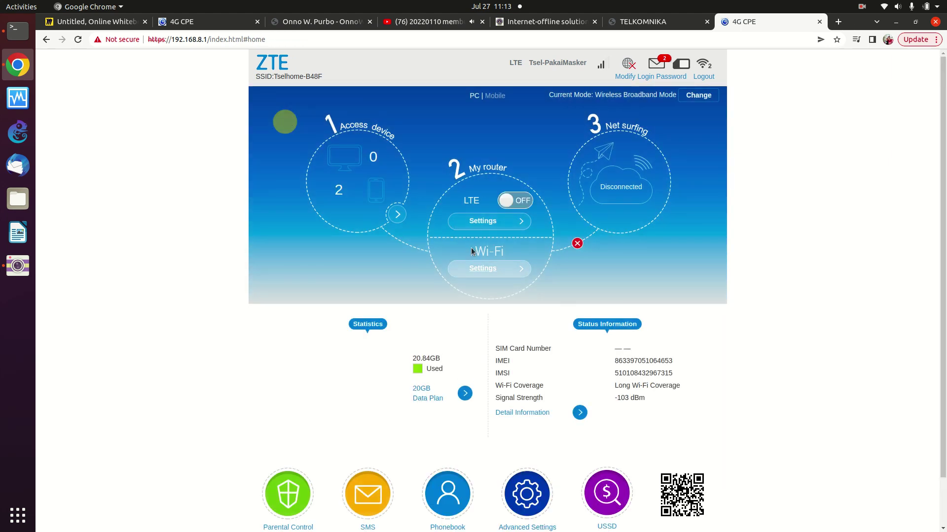
left_click(476, 226)
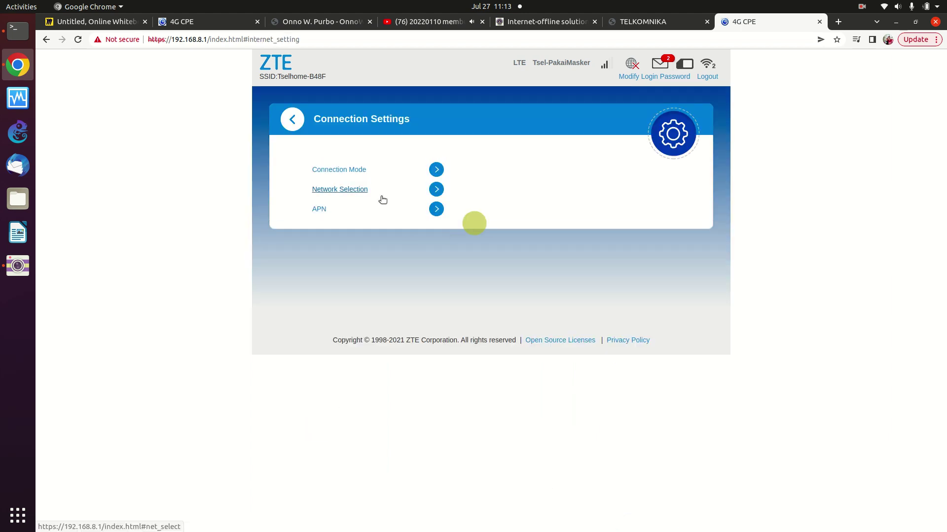
left_click(674, 135)
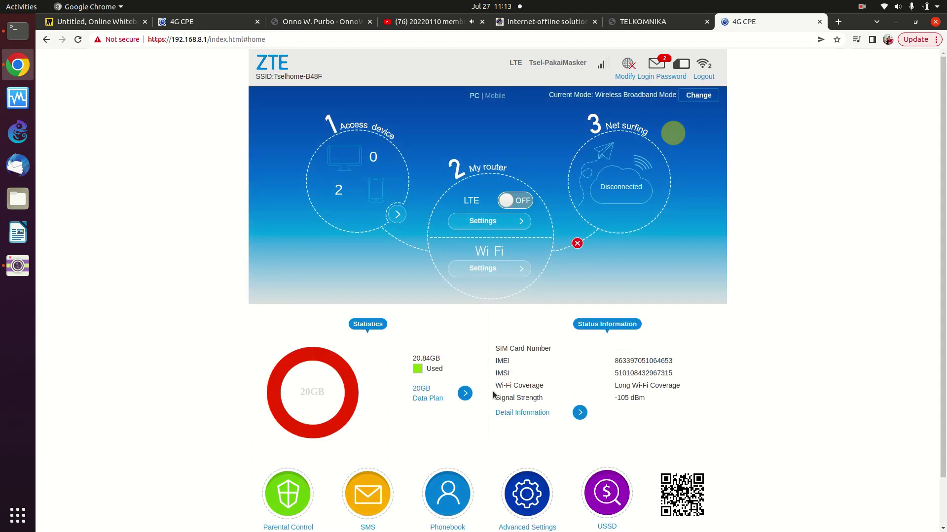
- Check the router LAN IP and DHCP settings under Advanced Settings and enlarge the page
left_click(531, 498)
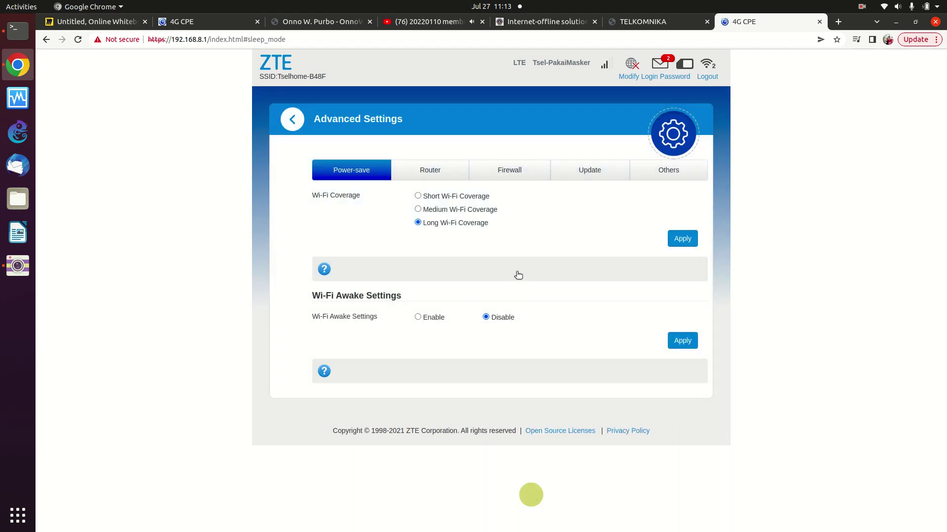
left_click(430, 172)
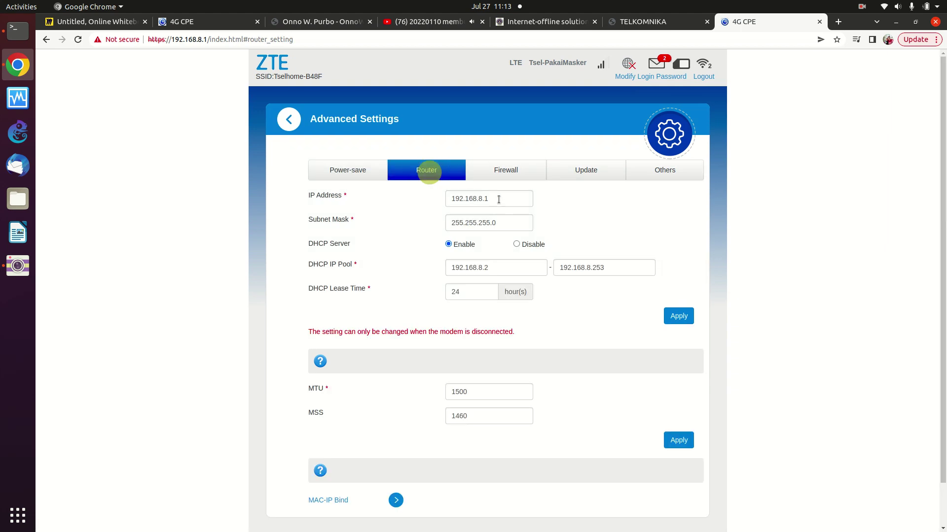
left_click(499, 200)
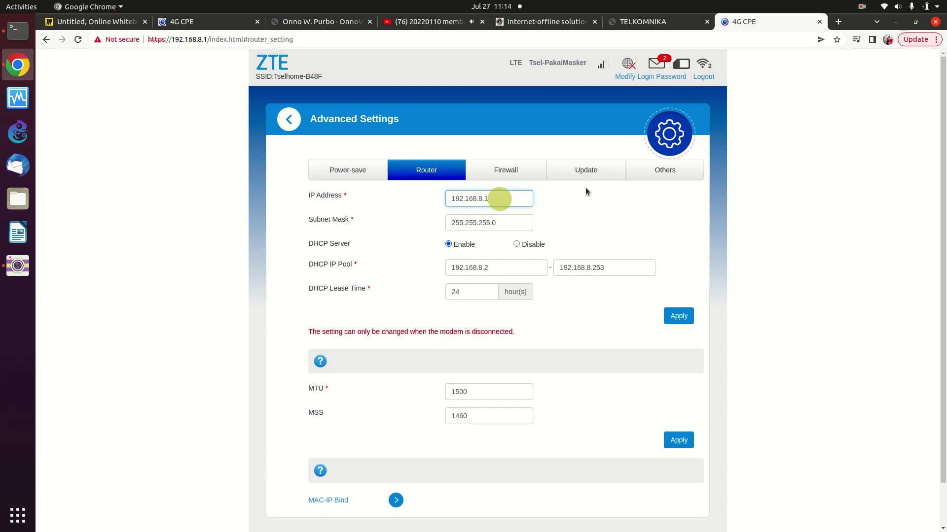
key("ctrl+plus")
key("ctrl+plus")
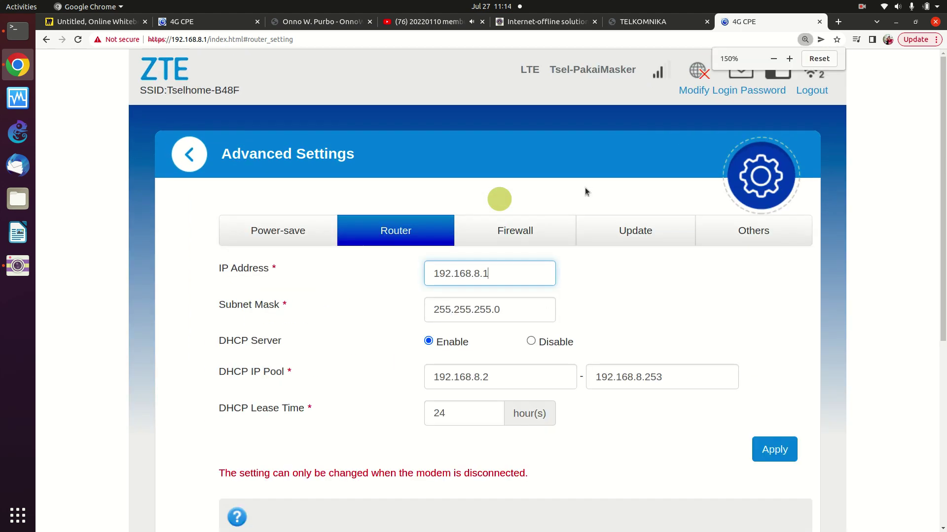
left_click(180, 157)
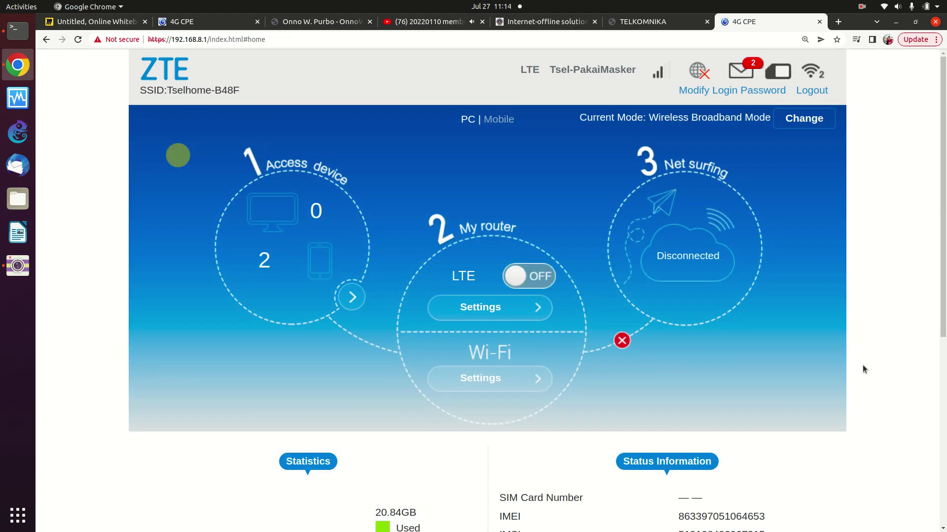
left_click_drag(940, 296, 941, 459)
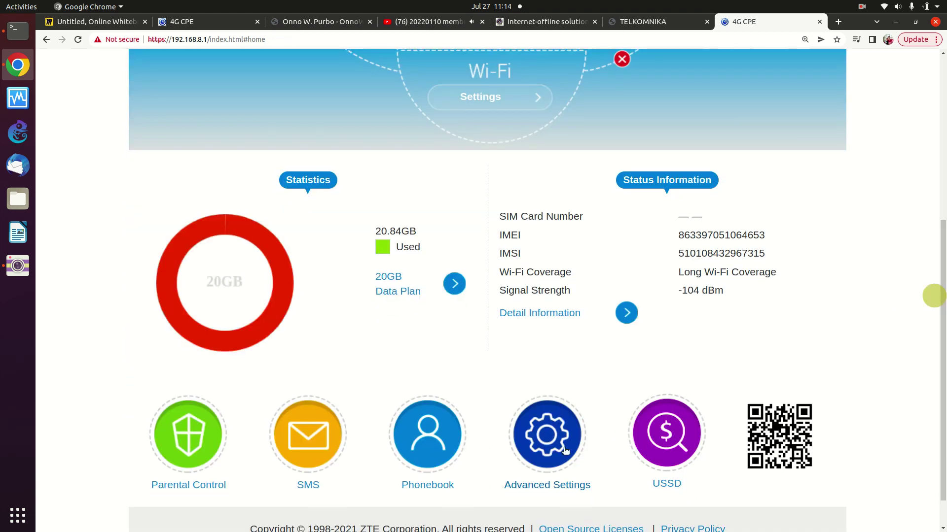
- Revisit the Router LAN/DHCP settings, then display the Firewall options
left_click(547, 448)
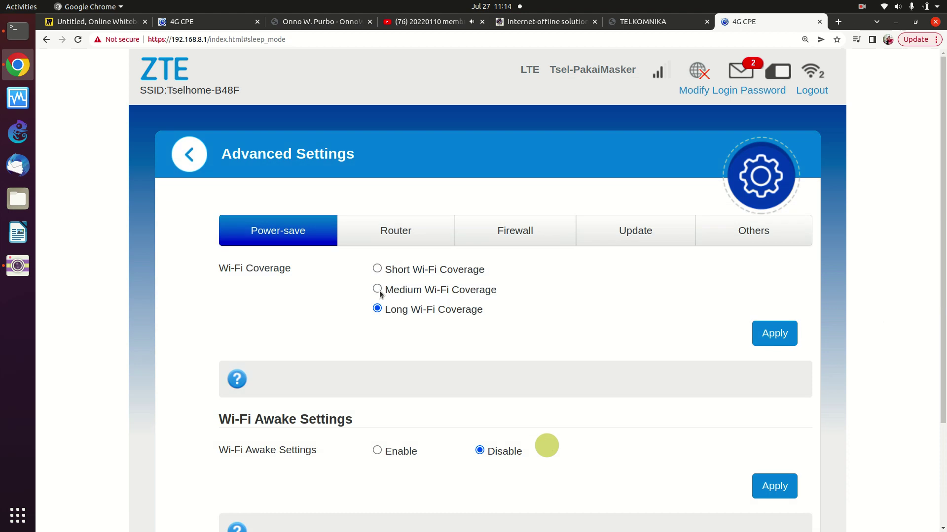
left_click(394, 232)
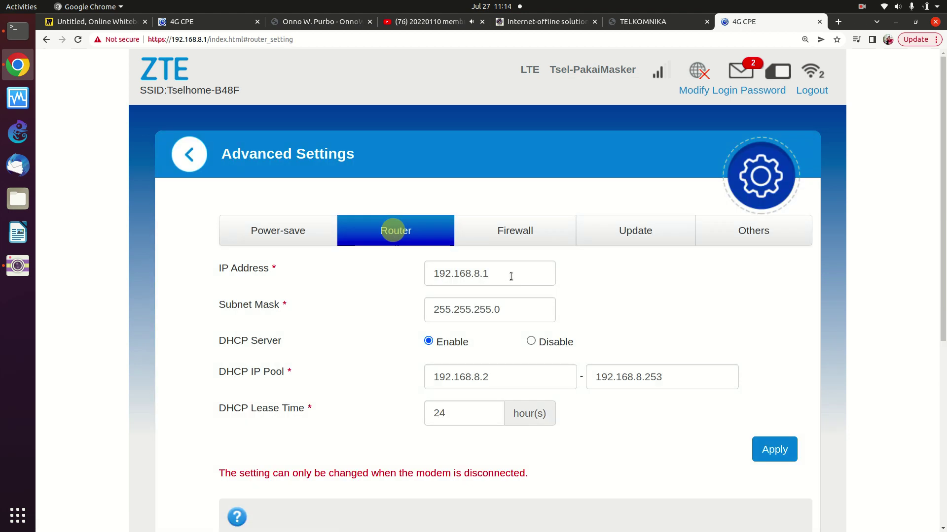
left_click(511, 276)
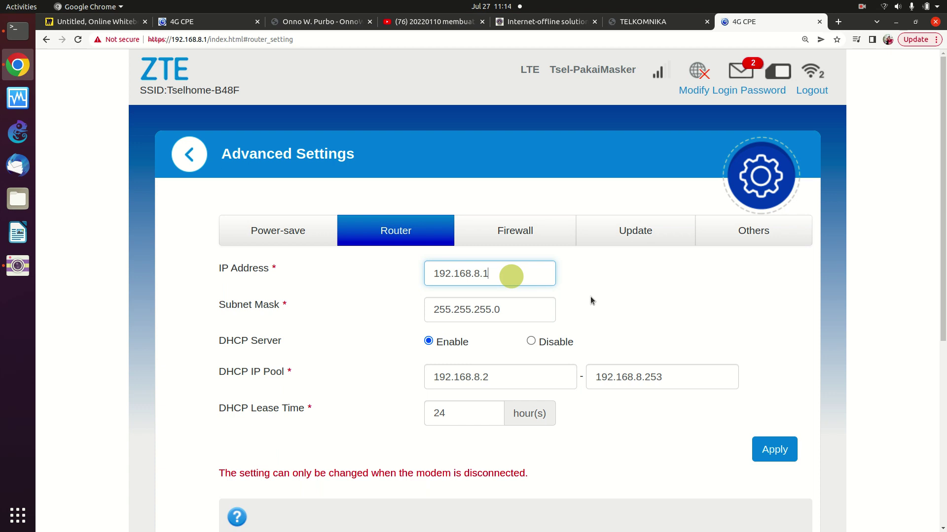
left_click(520, 238)
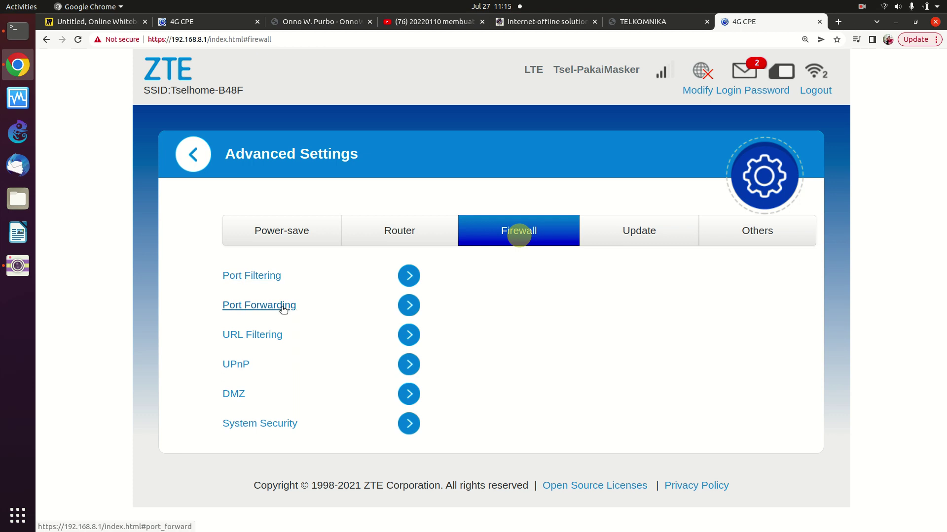
- Open the URL Filtering page, which shows filtering set to Close
left_click(270, 336)
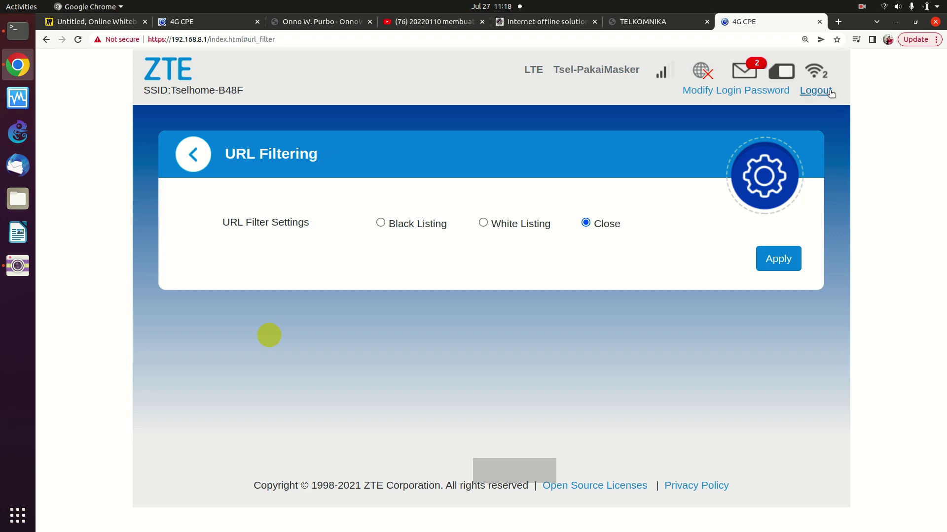
- Open Chrome's context menu over the Wi-Fi users icon in the page header
mouse_move(815, 79)
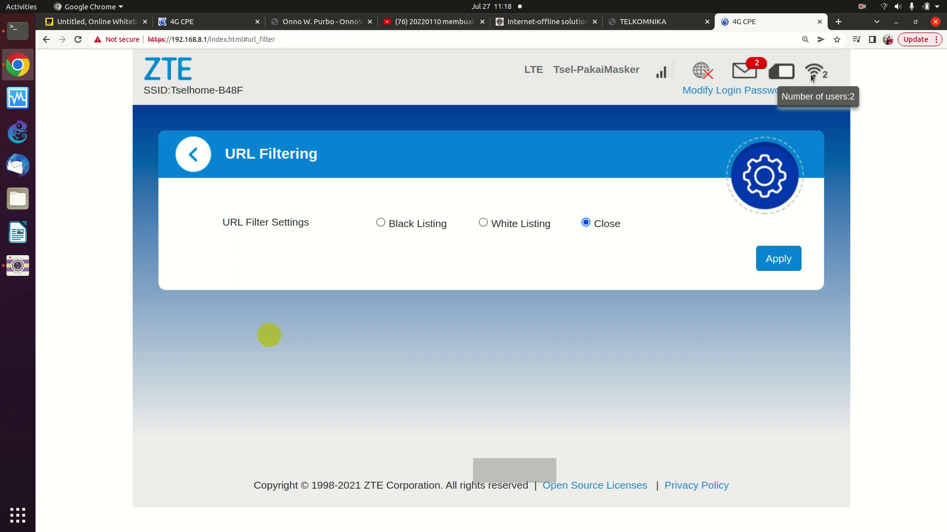
right_click(804, 74)
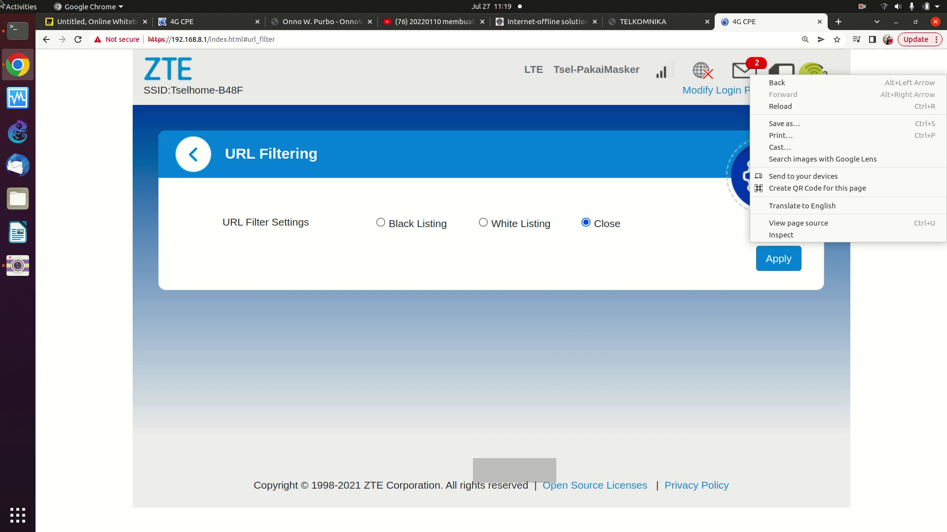
- Dismiss the menu, acknowledge the logged-out alert, and switch to Terminal
left_click(463, 347)
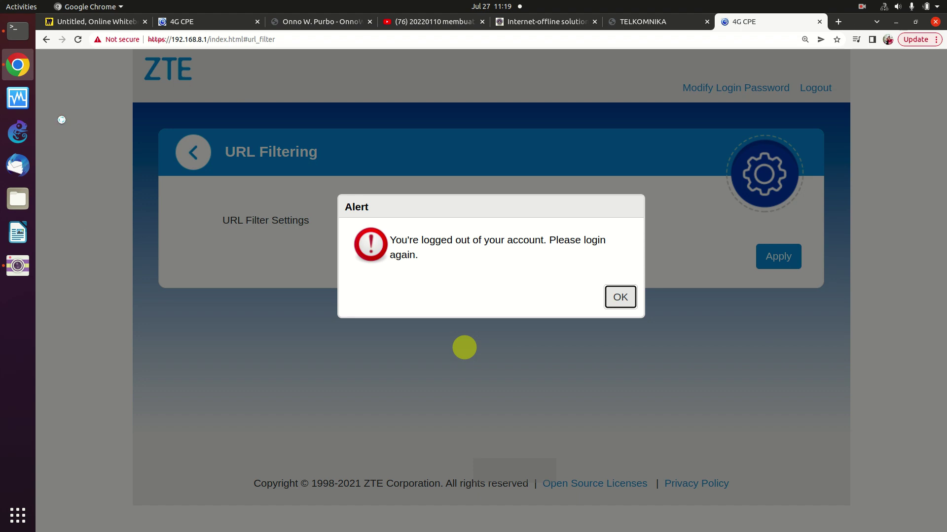
left_click(620, 297)
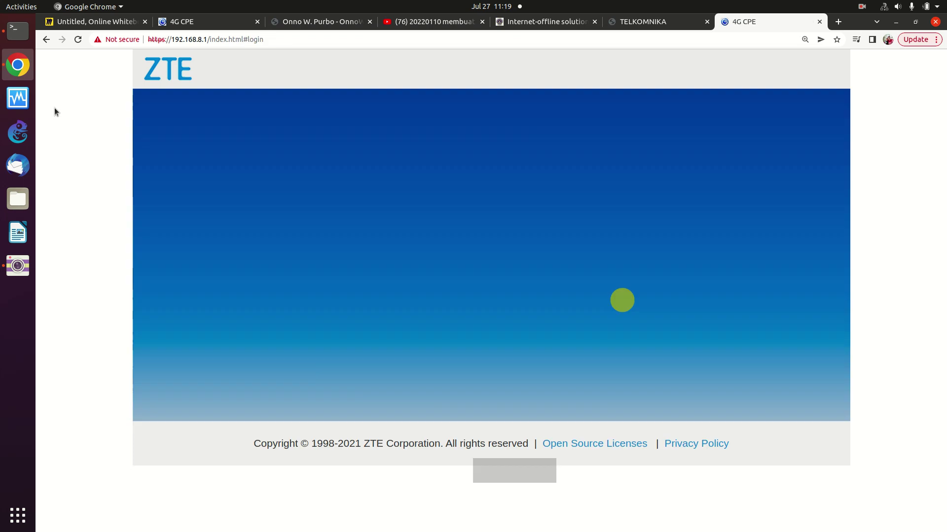
left_click(18, 31)
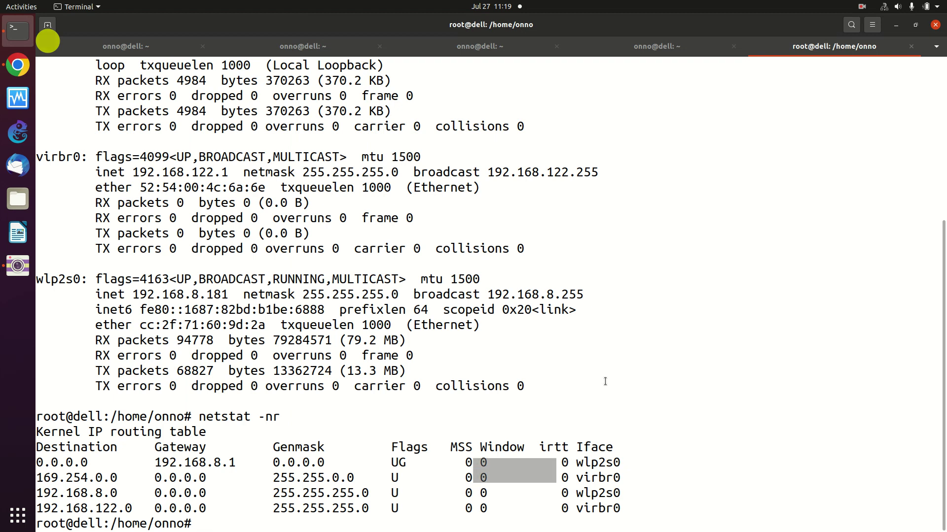
- Clear the screen and run ifconfig, showing enp0s31f6 at 192.168.8.240 and wlp2s0 at 192.168.8.181
type("clear")
key("Return")
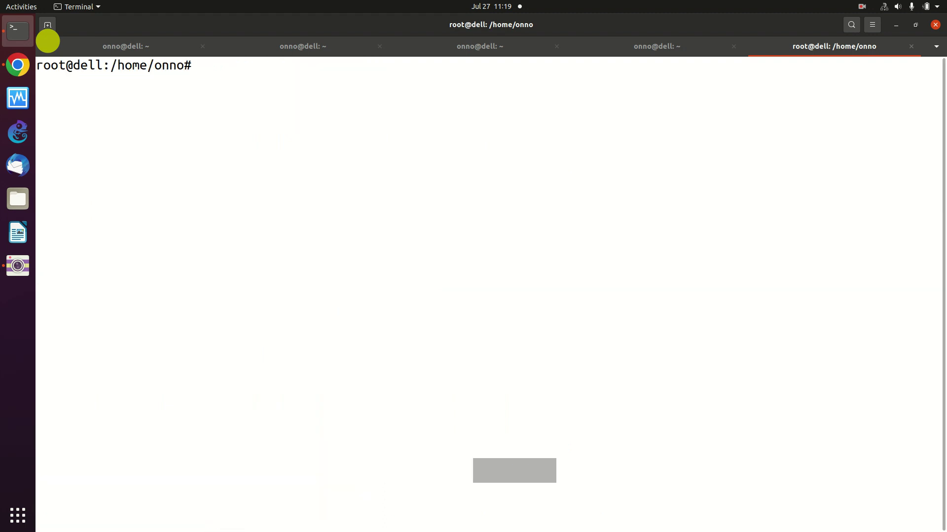
type("ifconfig")
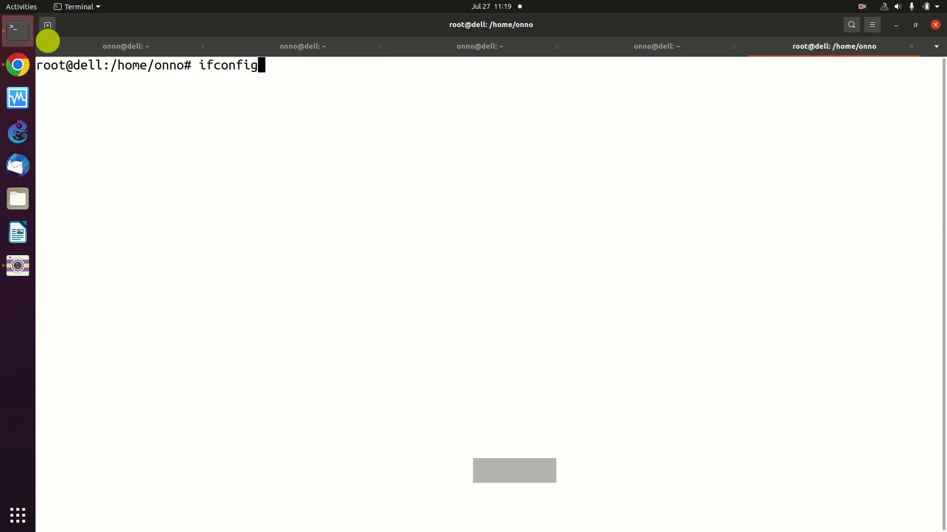
key("Return")
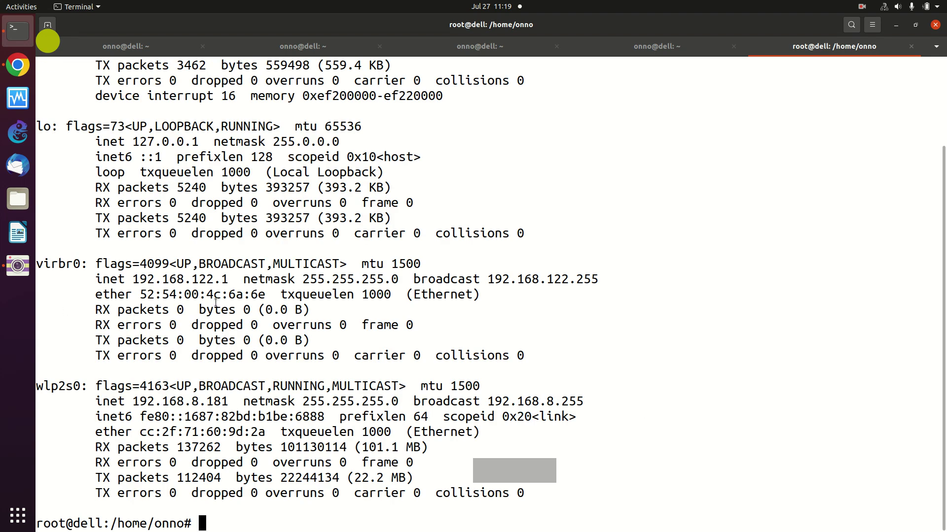
scroll(306, 266, "up", 2)
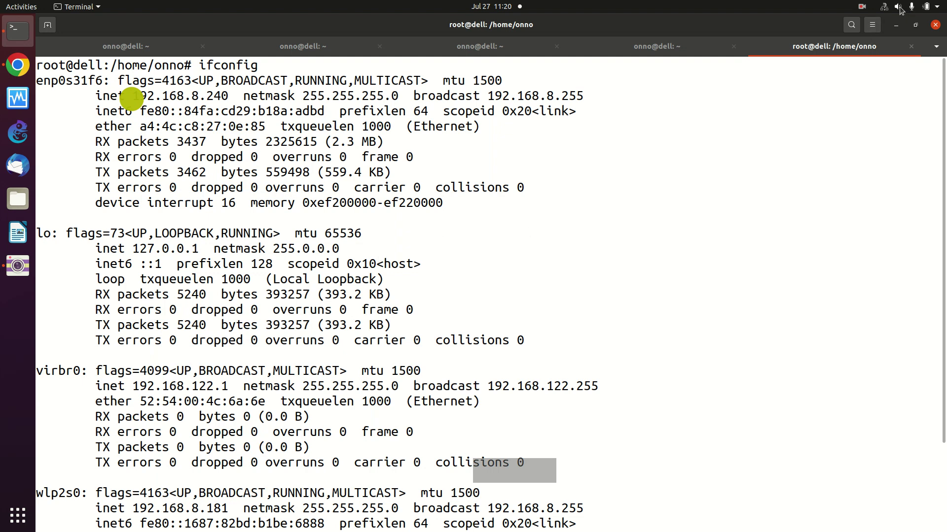
- Inspect the Tselhome-B48F Wi-Fi connection options and rerun ifconfig to recheck addresses
left_click(884, 8)
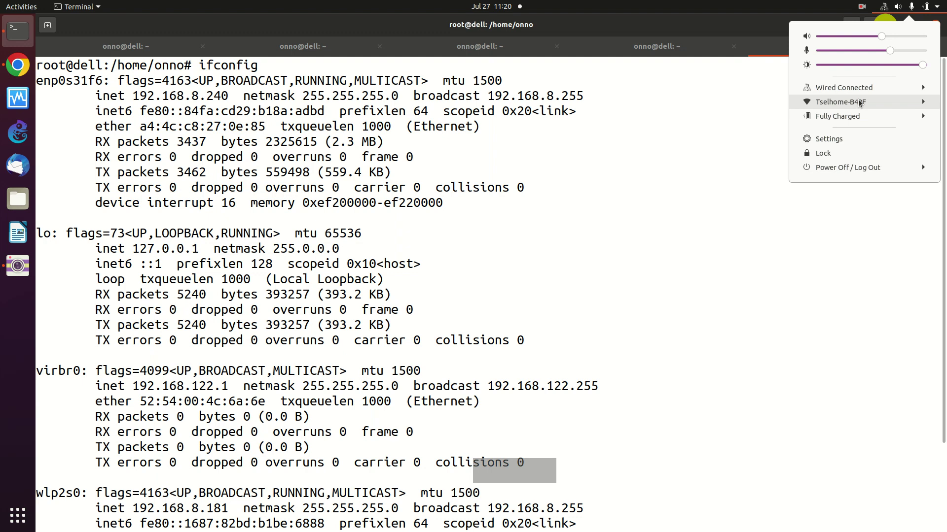
left_click(915, 104)
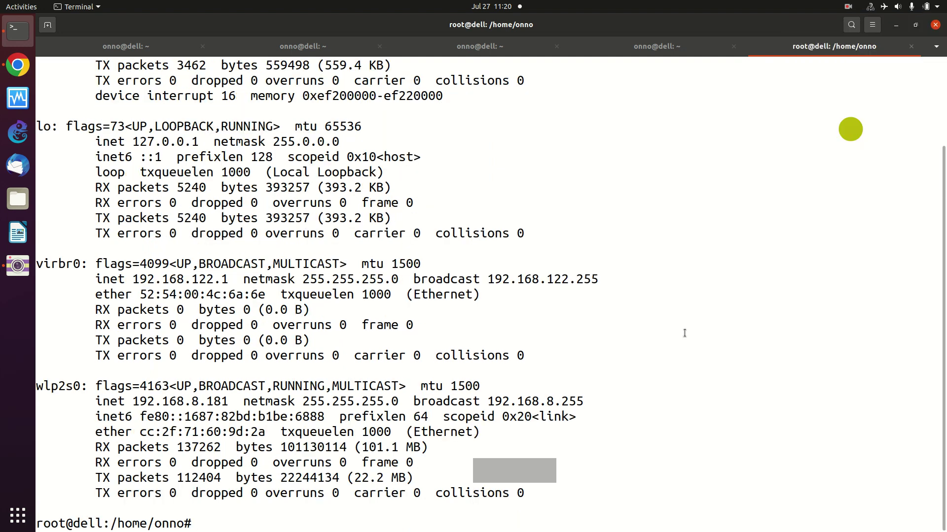
type("ifconfig")
key("Return")
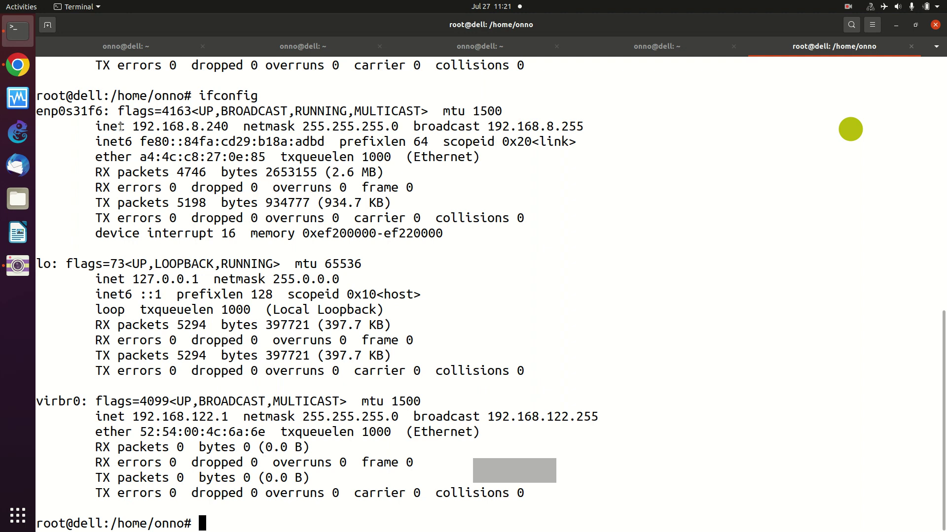
- Recall netstat -nr from history, showing the default route via 192.168.8.1 on enp0s31f6
key("Up")
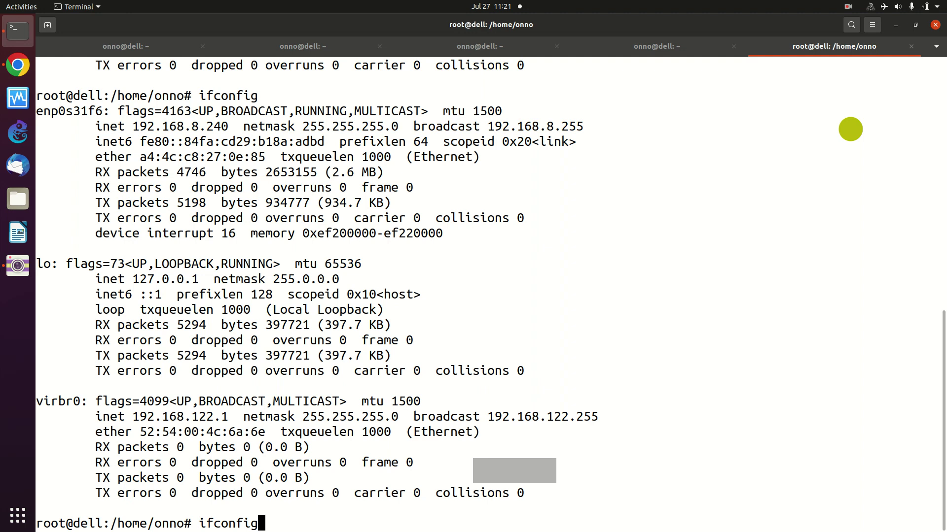
key("Up")
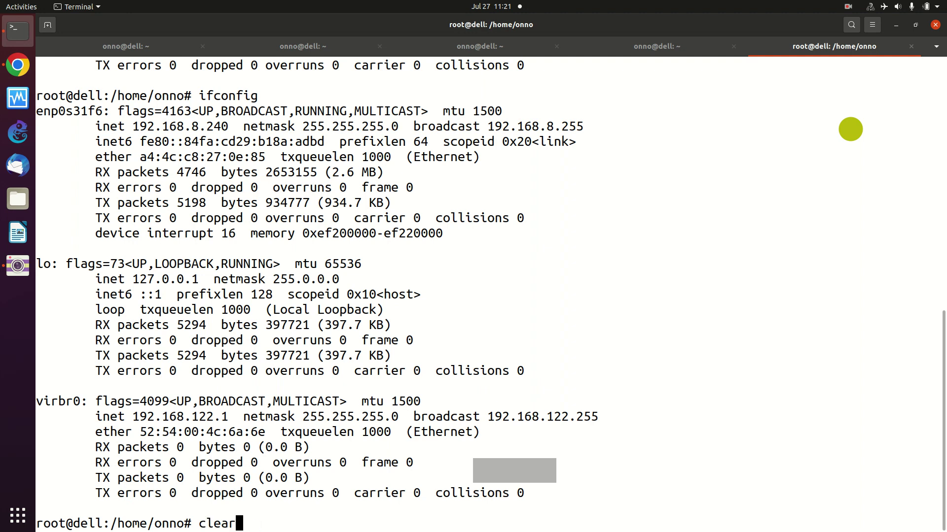
key("Up")
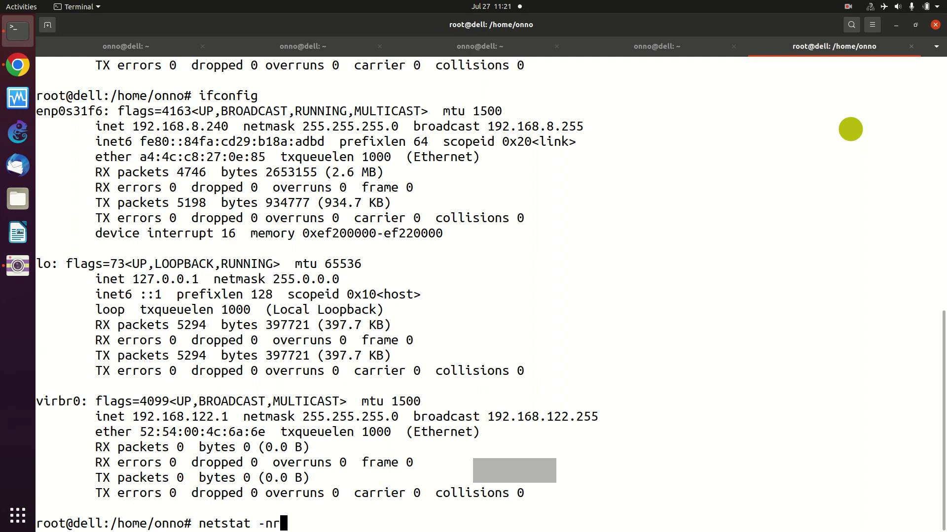
key("Return")
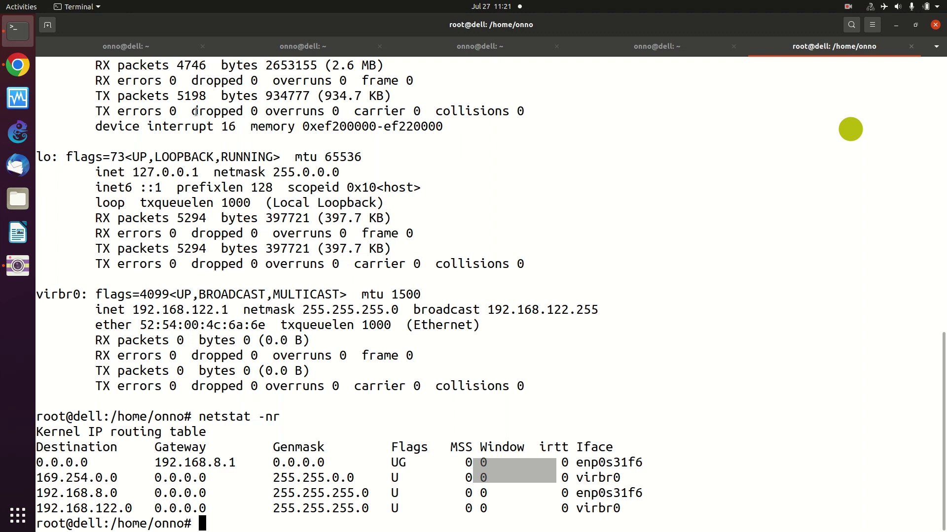
left_click(16, 71)
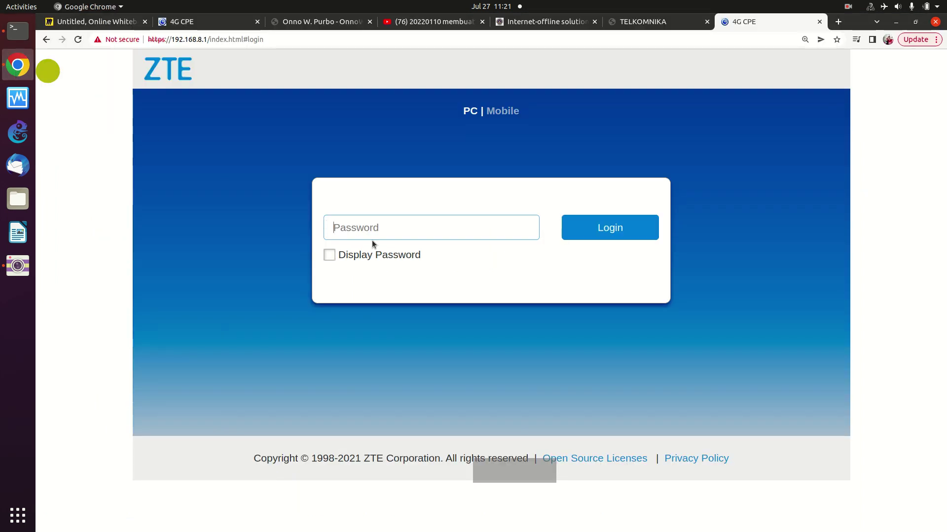
- Reload the ZTE login page and log back in with the admin password
left_click(76, 39)
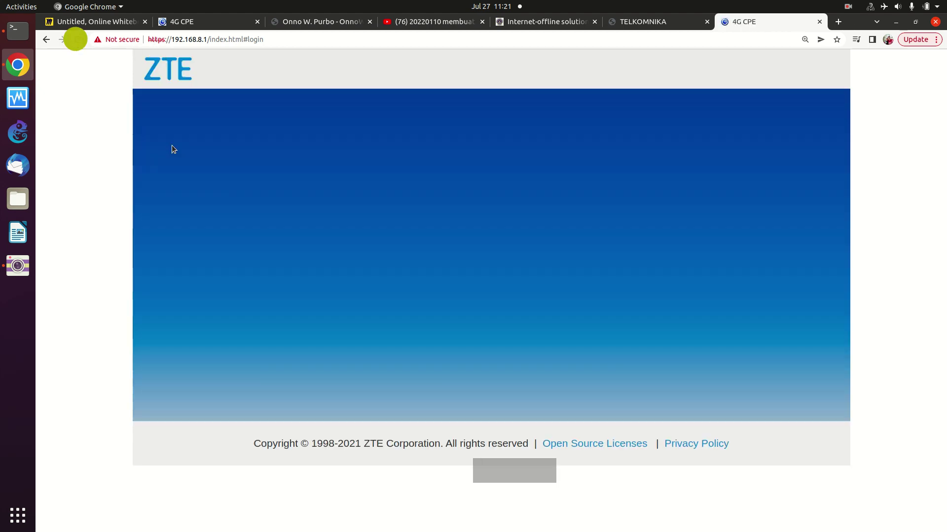
type("ad")
key("BackSpace")
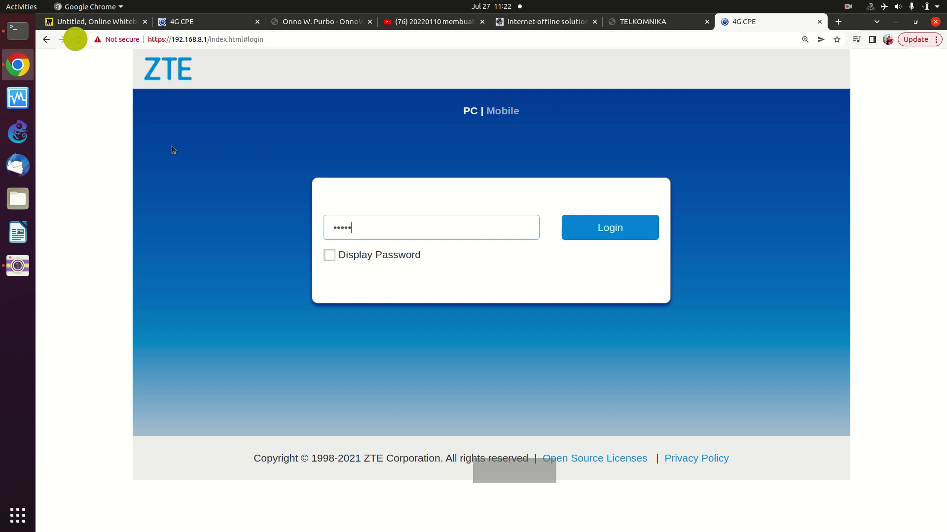
left_click(606, 228)
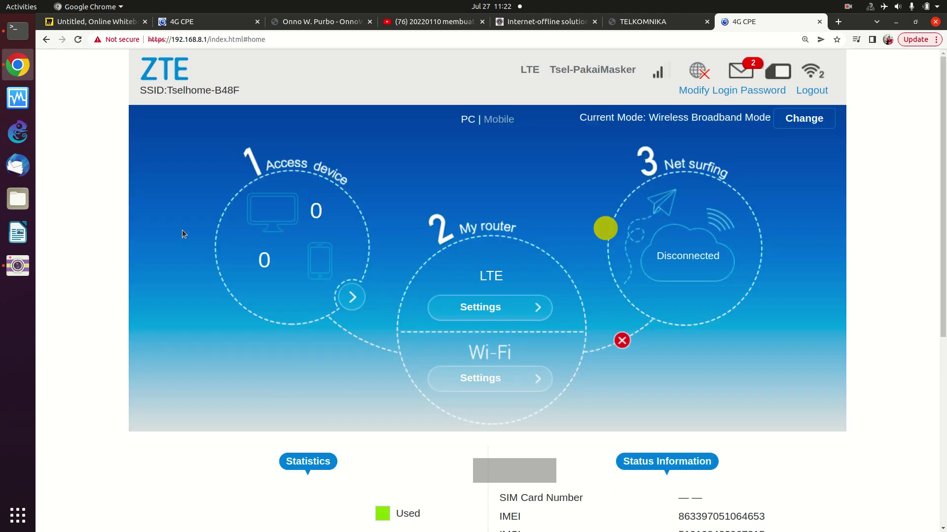
left_click(838, 21)
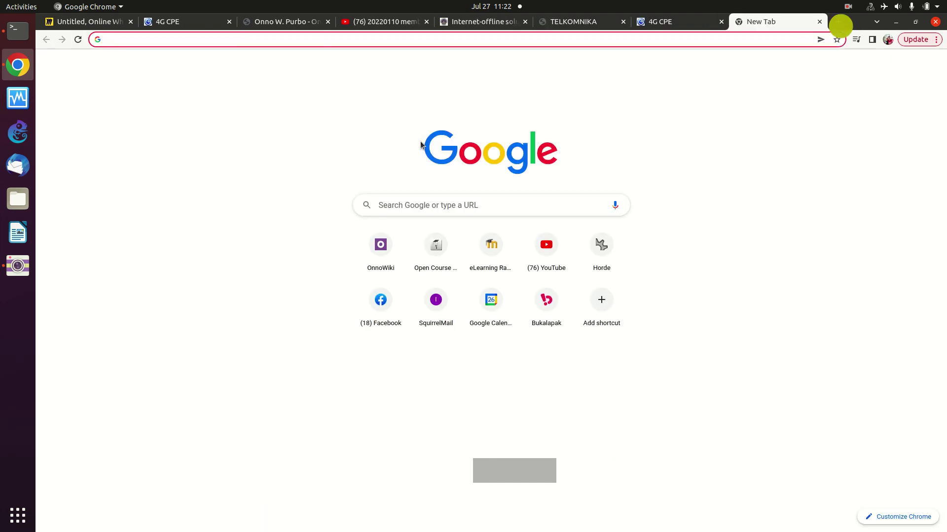
- Load google.com in Chrome, then search for 'smknegeri 1 rao selatan' from the omnibox
type("g")
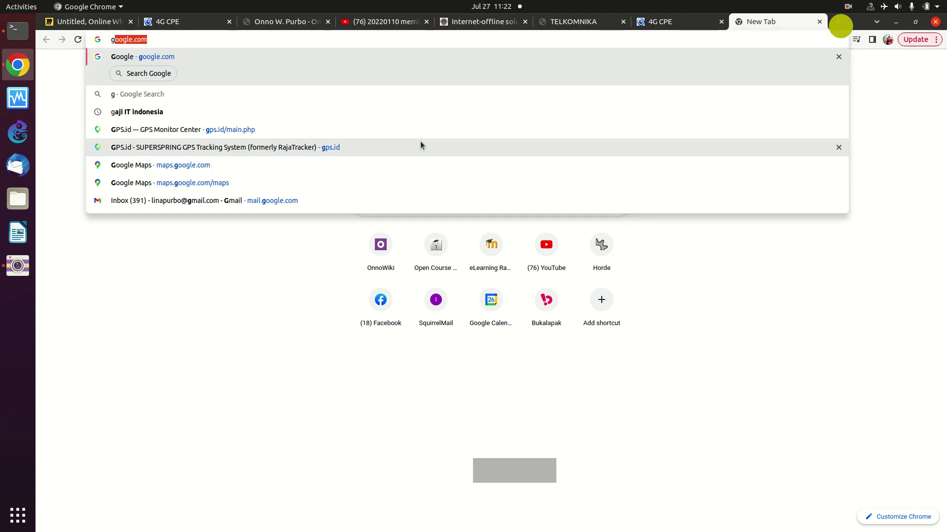
key("Return")
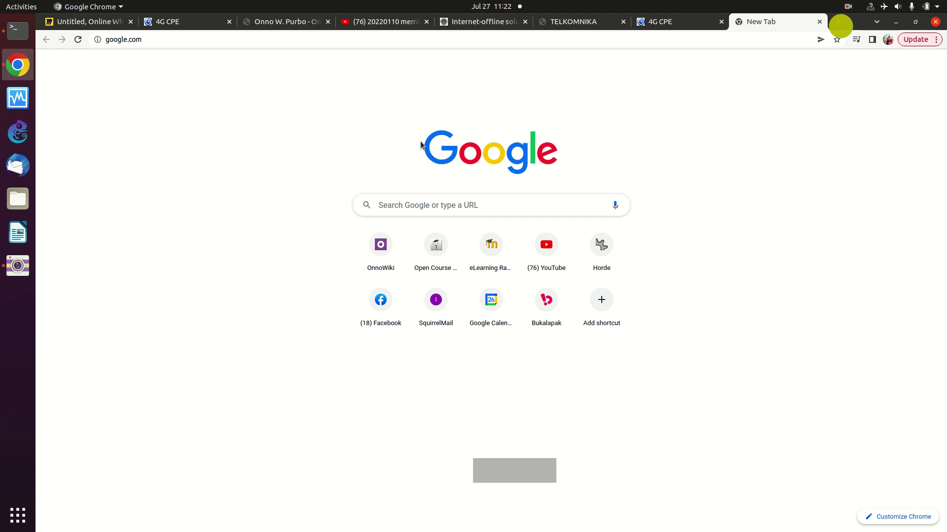
left_click(157, 43)
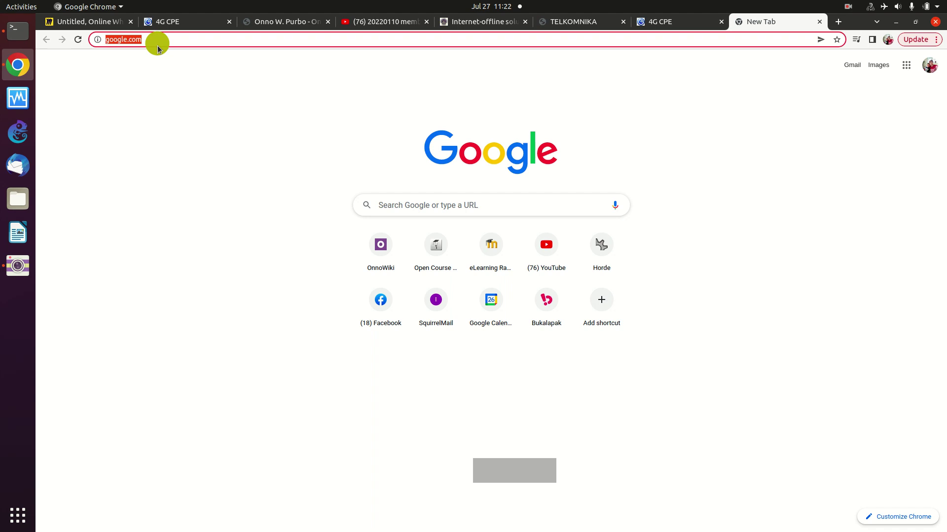
type("smk")
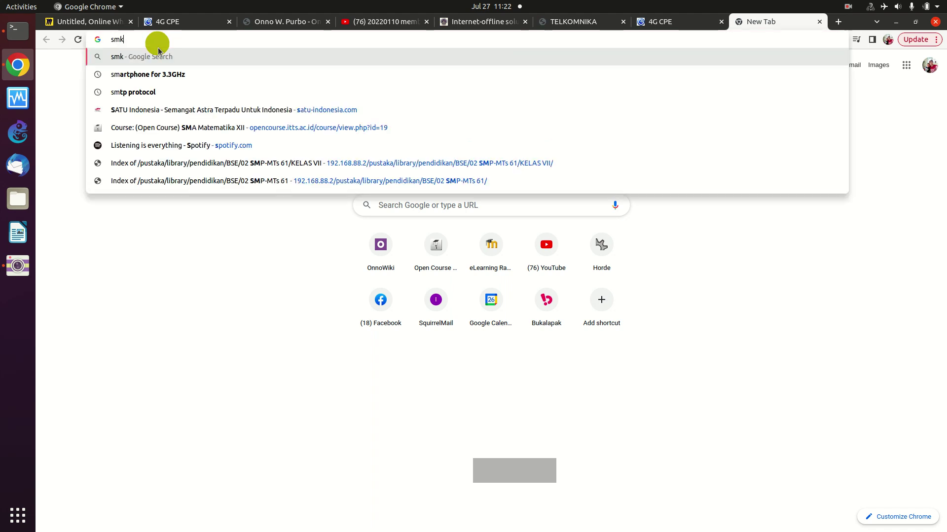
type("negeri ")
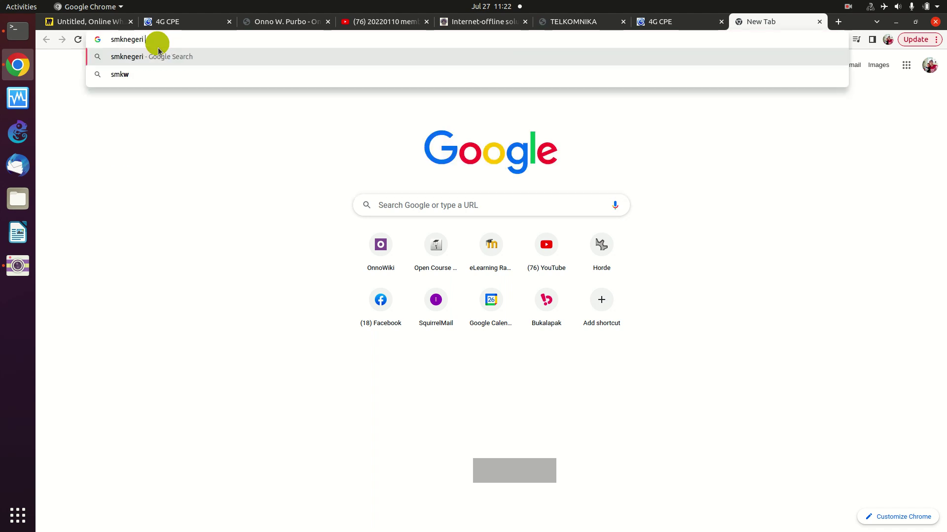
type("1 rao selatan")
key("Return")
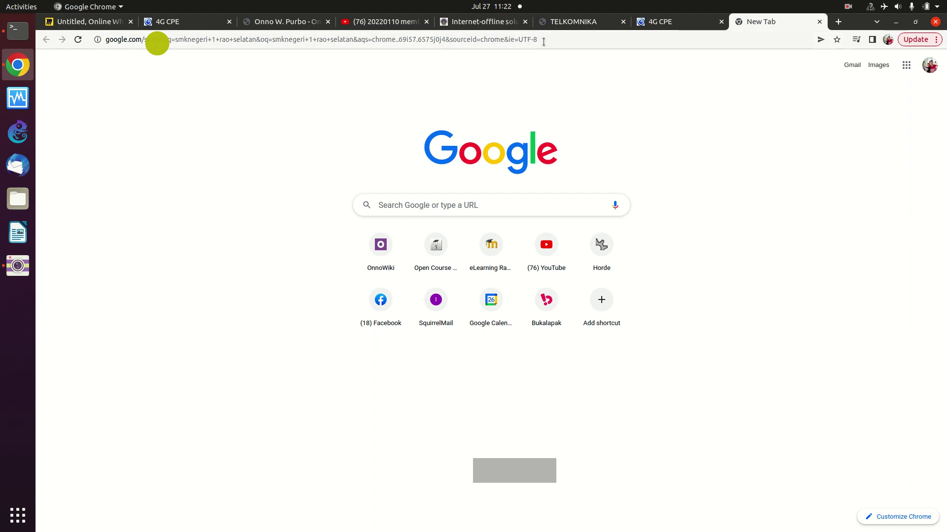
- Retry loading google.com, which fails with ERR_ADDRESS_UNREACHABLE
left_click(416, 204)
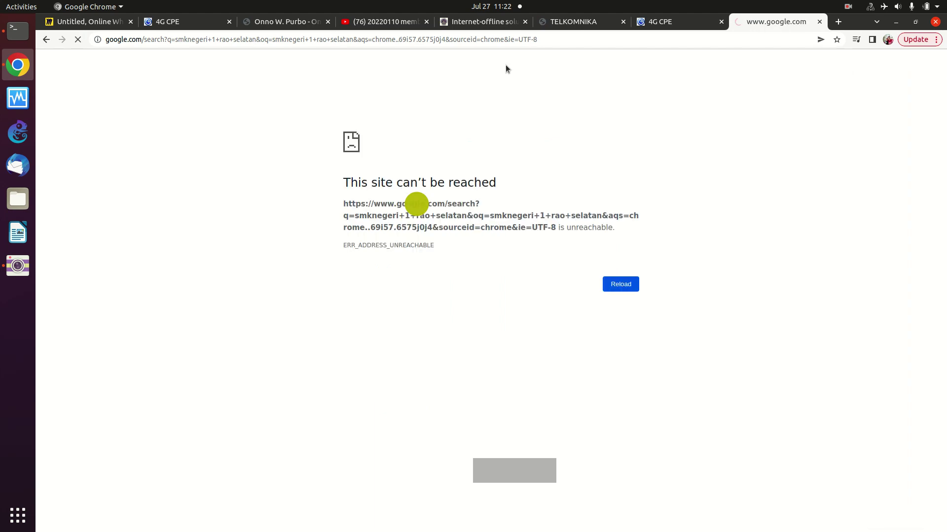
left_click(497, 40)
type("go")
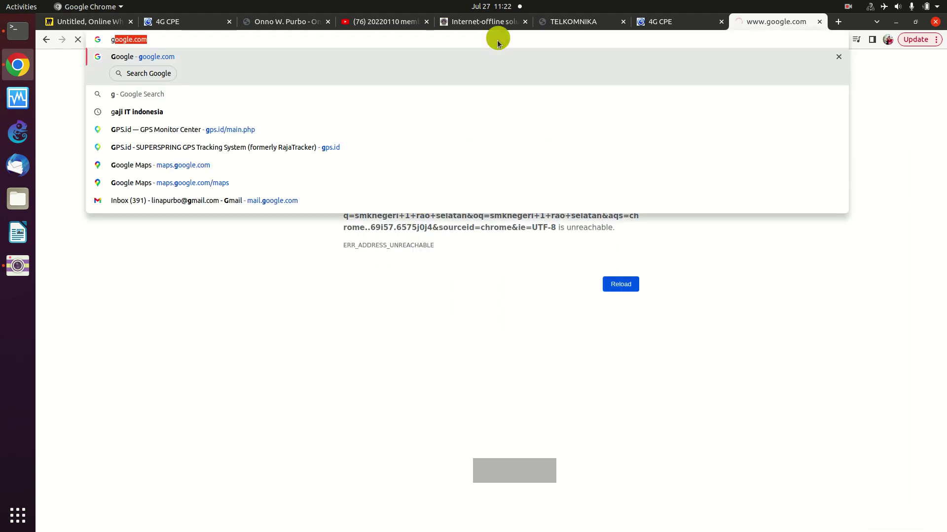
key("Return")
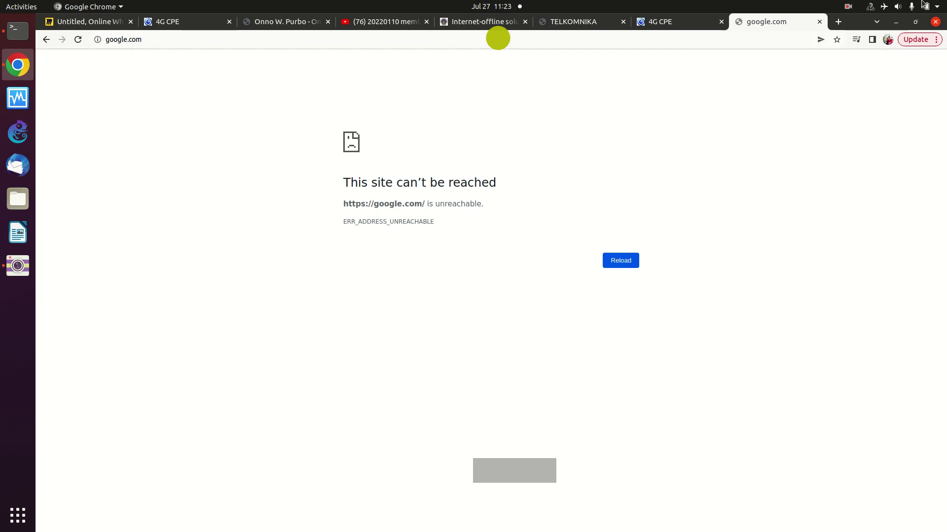
- Clear the Terminal and run dig google.com, which resolves 192.168.58.18 via 127.0.0.53
left_click(25, 43)
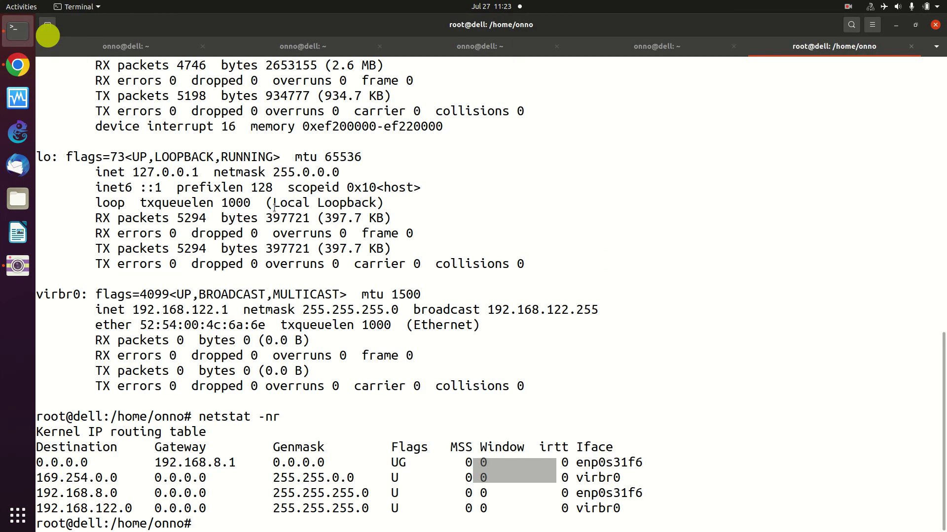
type("c")
key("Up")
key("Up")
key("Down")
key("Down")
type("lear")
key("Return")
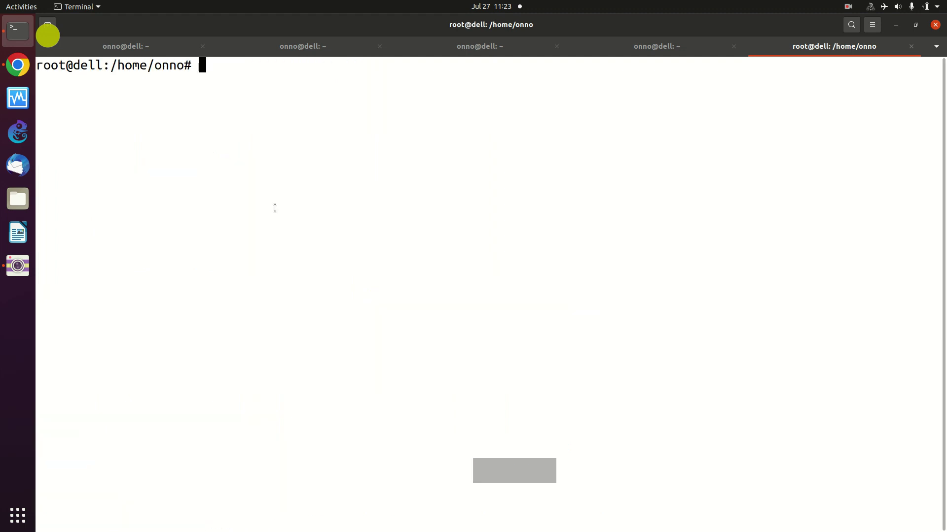
type("dig google")
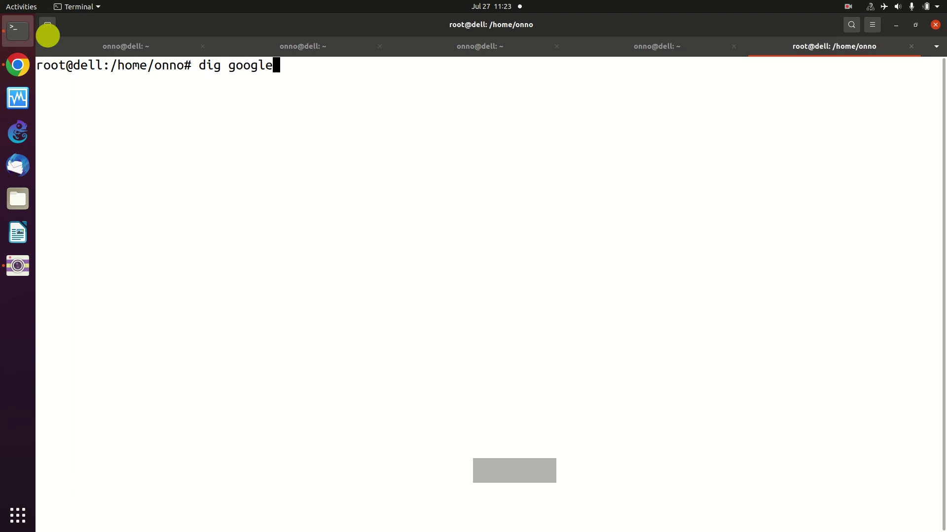
type(".com")
key("Return")
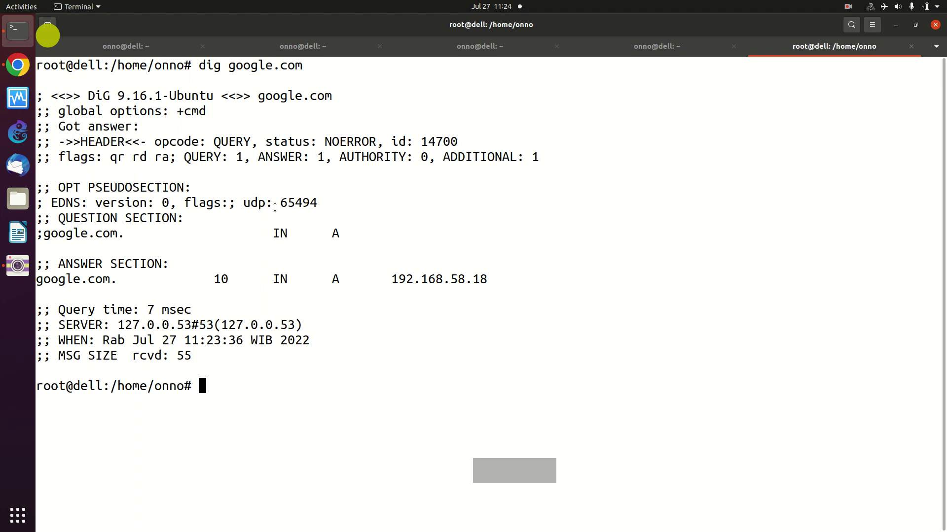
- Type the command nano /etc/resolv.conf at the prompt
type("nano /etc/resolve")
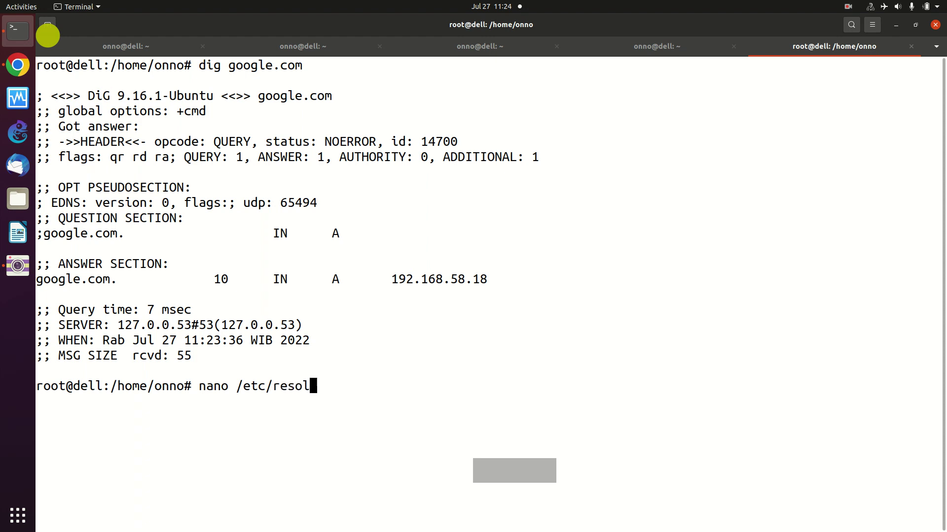
key("BackSpace")
key("BackSpace")
key("BackSpace")
key("BackSpace")
type("olv.")
key("Tab")
- Open /etc/resolv.conf in nano and delete the 127.0.0.53 nameserver address
key("BackSpace")
key("BackSpace")
key("BackSpace")
key("BackSpace")
key("BackSpace")
key("BackSpace")
key("BackSpace")
key("BackSpace")
key("BackSpace")
key("Tab")
type(".")
key("Tab")
key("Return")
key("Down")
key("Down")
key("Down")
key("Down")
key("Down")
key("Down")
key("Down")
key("Down")
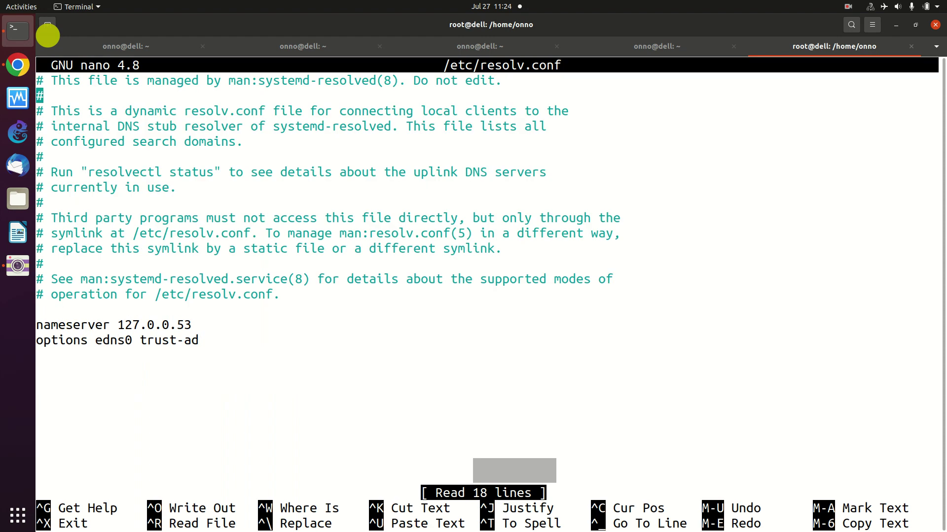
key("Down")
key("Down")
key("Down")
key("Down")
key("Down")
key("Down")
key("Down")
key("Down")
key("Down")
key("Up")
key("Right")
key("Right")
key("Right")
key("End")
key("Down")
key("Left")
key("Left")
key("Left")
key("Left")
key("Left")
key("BackSpace")
key("BackSpace")
key("BackSpace")
key("BackSpace")
key("BackSpace")
key("BackSpace")
key("BackSpace")
key("BackSpace")
key("BackSpace")
key("BackSpace")
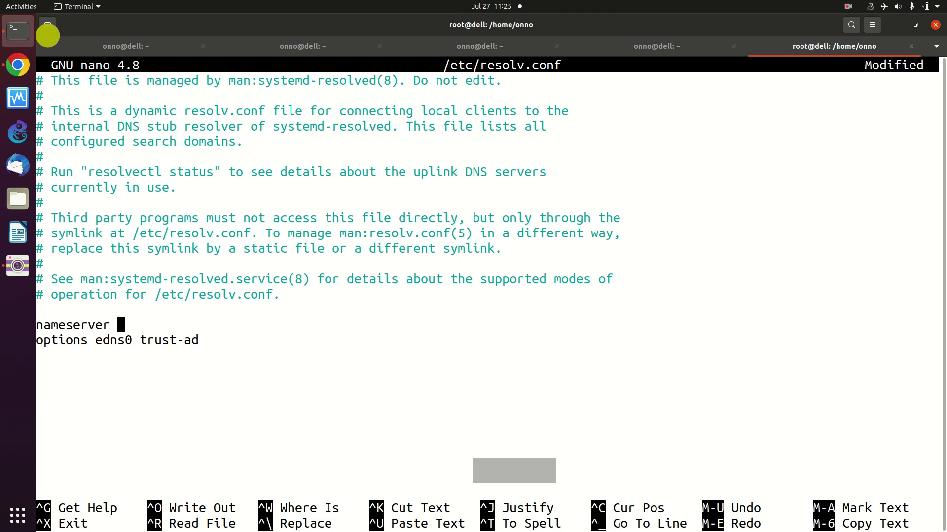
- Set the nameserver to 192.168.8.1 and save the file
type("192.168.")
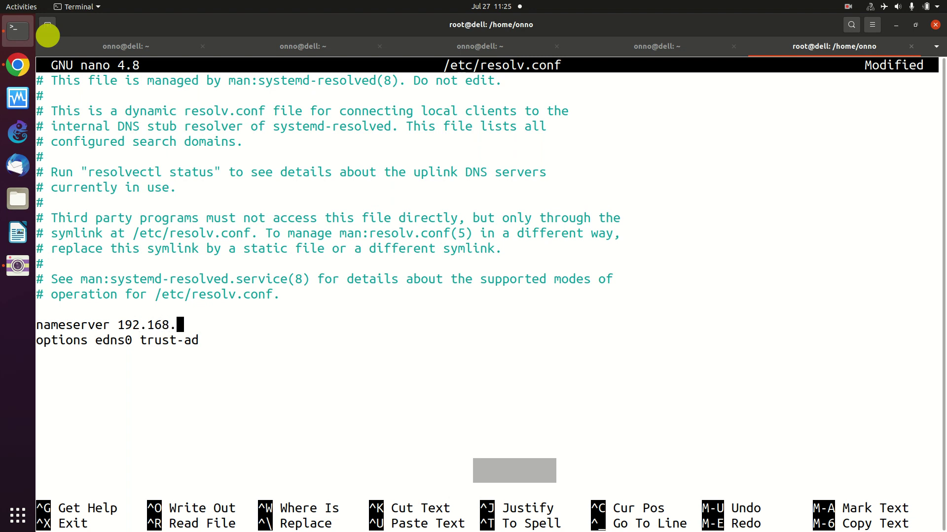
type("8.1")
key("ctrl+x")
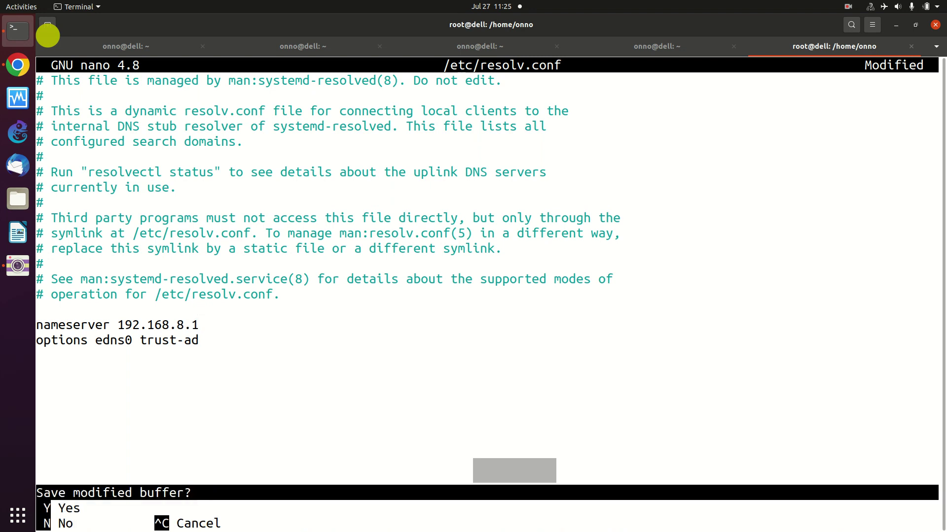
key("y")
key("Return")
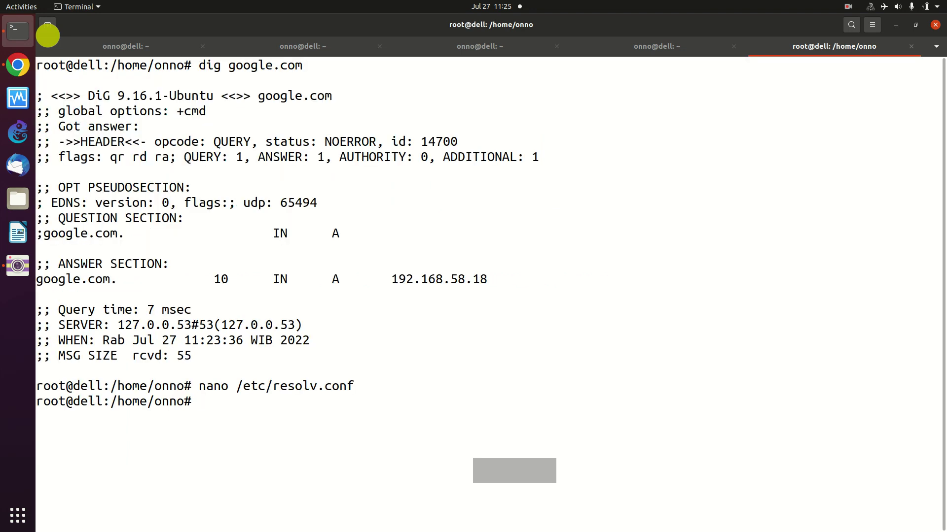
- Rerun dig google.com twice, now answered by 192.168.8.1, and recall the nano command
key("Up")
key("Up")
key("Up")
key("Down")
key("Return")
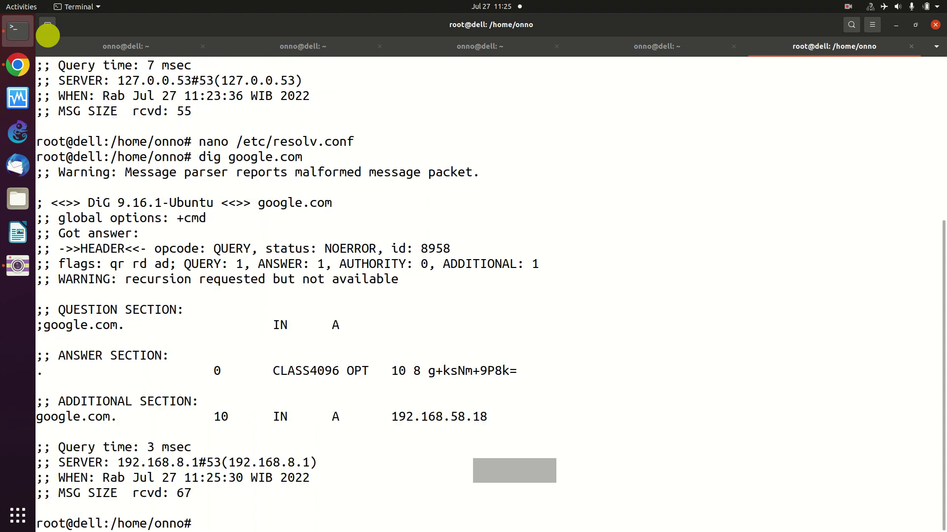
key("Up")
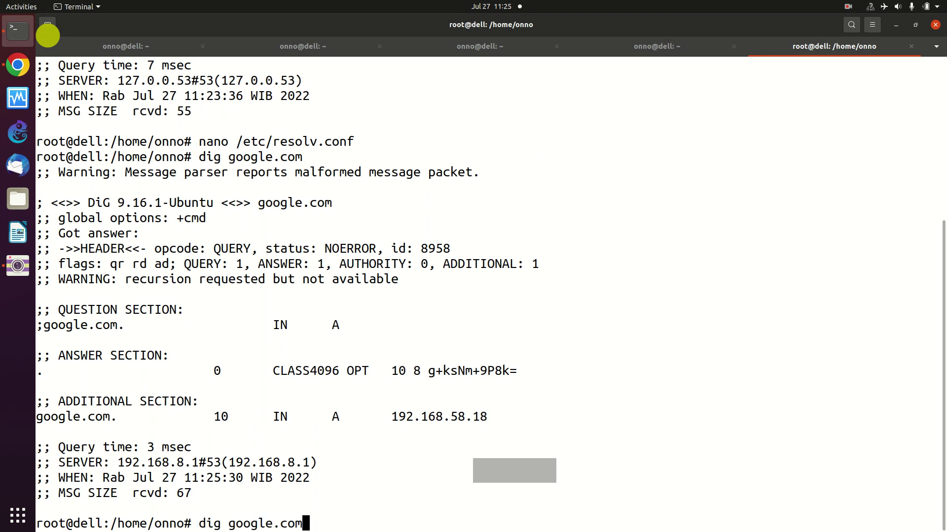
key("Return")
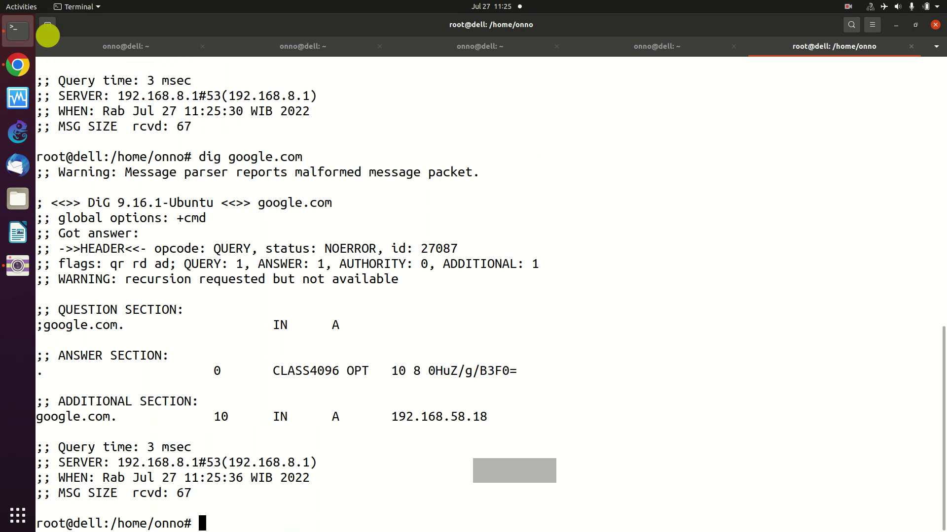
key("Up")
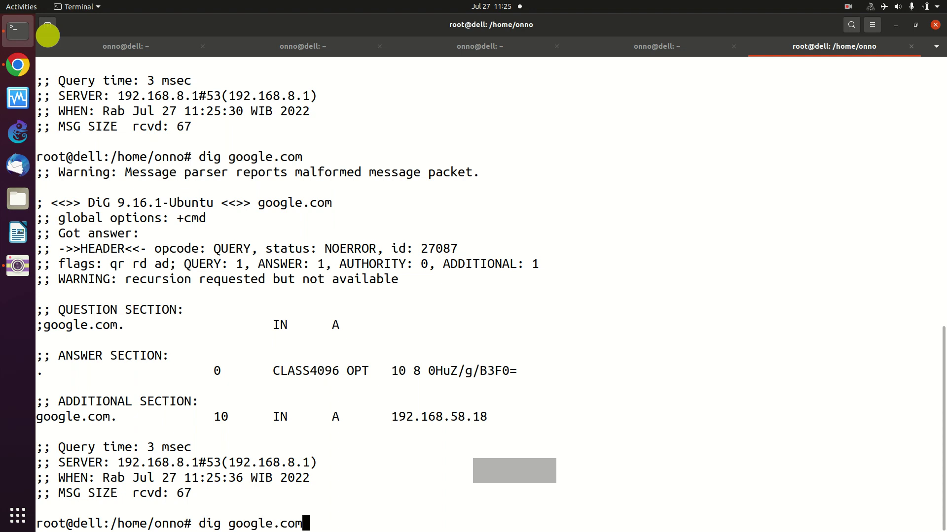
key("Up")
key("Down")
key("Up")
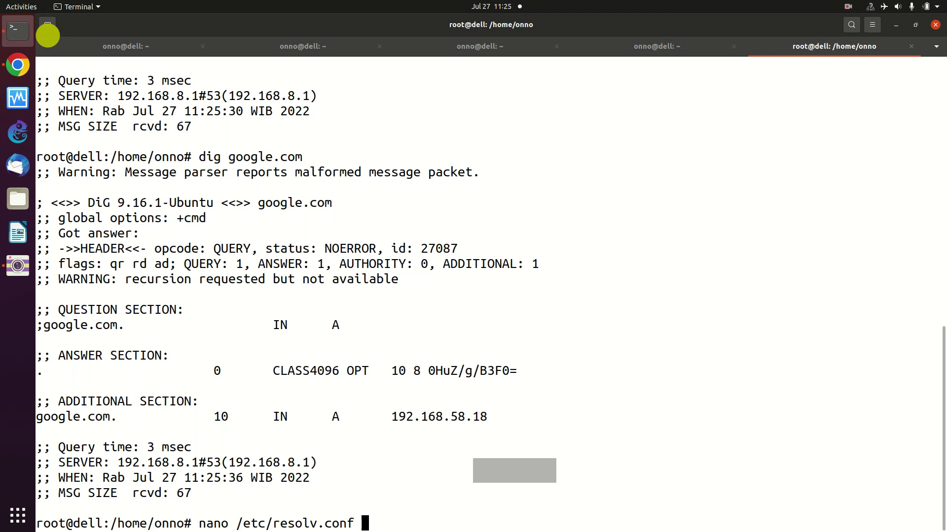
- Change the resolv.conf nameserver to 1.1.1.1, save, and stop the hanging dig google.com
key("Return")
key("Right")
key("Down")
key("Down")
key("Down")
key("Down")
key("Down")
key("Down")
key("Down")
key("Down")
key("Down")
key("Down")
key("Down")
key("Down")
key("Down")
key("Down")
key("Down")
key("Down")
key("Right")
key("Right")
key("Right")
key("Right")
key("Right")
key("Right")
key("Right")
key("Right")
key("Right")
key("Right")
key("Right")
key("Right")
key("Right")
key("Right")
key("Right")
key("Right")
key("Right")
key("Right")
key("Right")
key("Right")
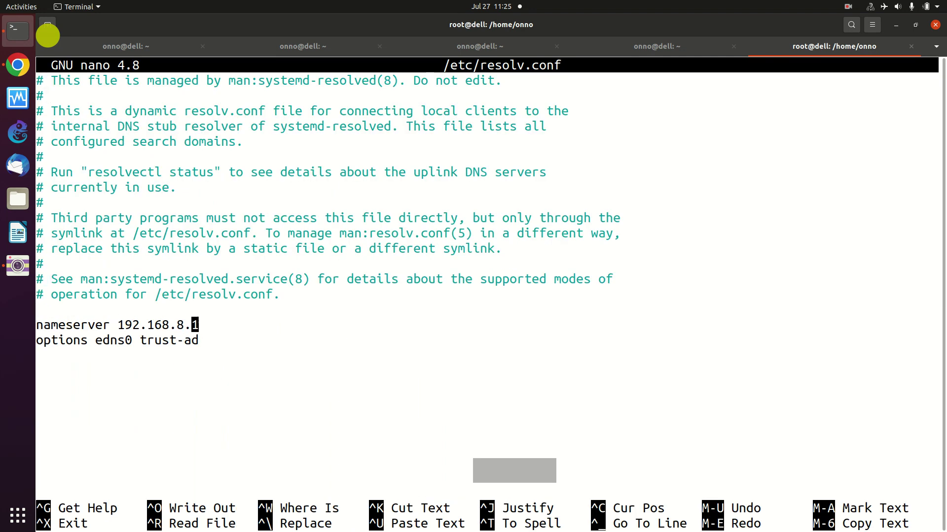
key("BackSpace")
key("BackSpace")
key("BackSpace")
key("BackSpace")
key("BackSpace")
key("BackSpace")
key("BackSpace")
key("BackSpace")
key("BackSpace")
key("BackSpace")
key("Delete")
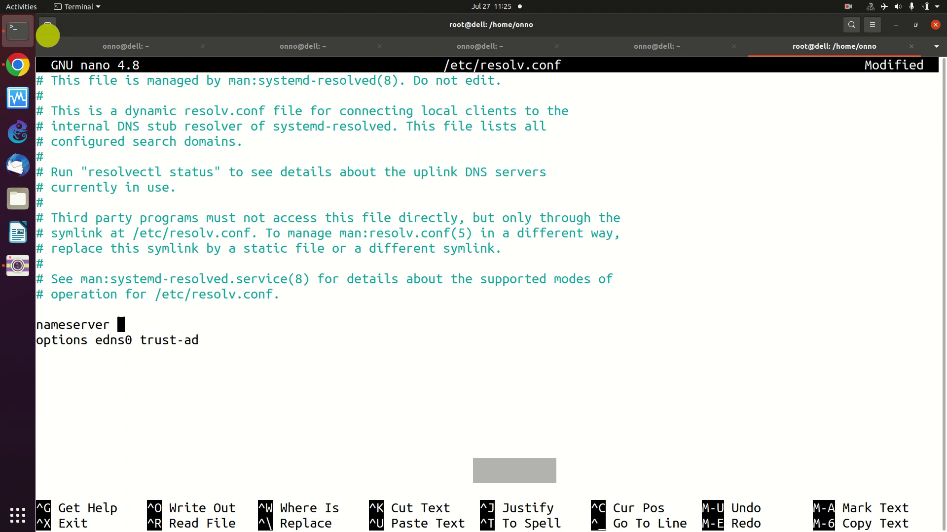
type("1.1.1.1")
key("ctrl+x")
key("y")
key("Return")
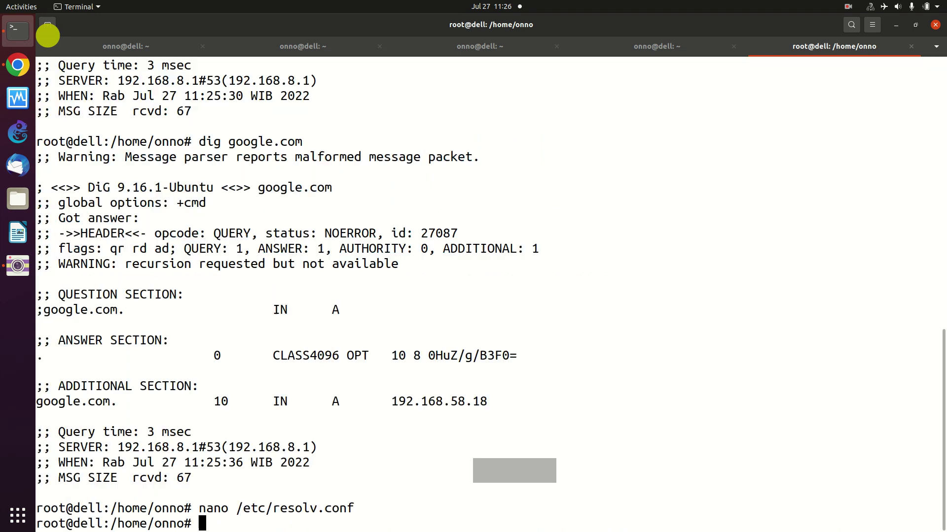
key("Up")
key("Up")
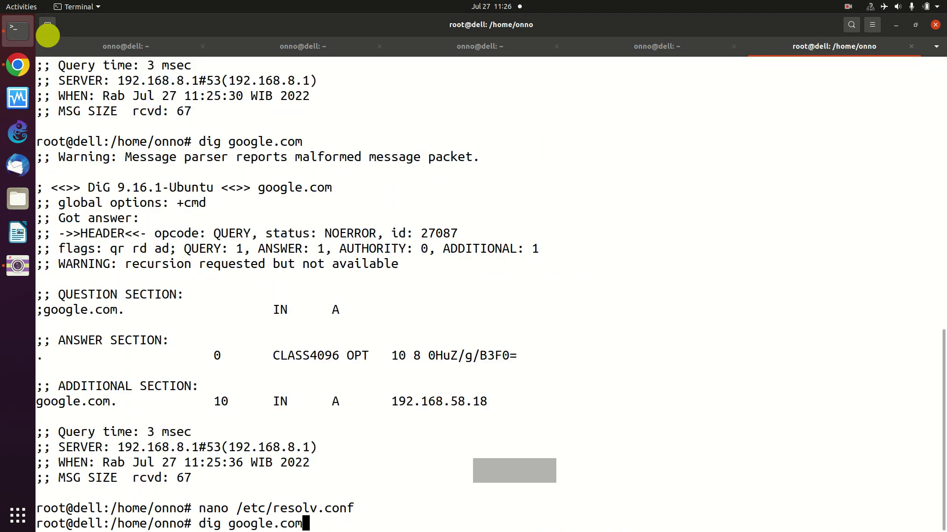
key("Return")
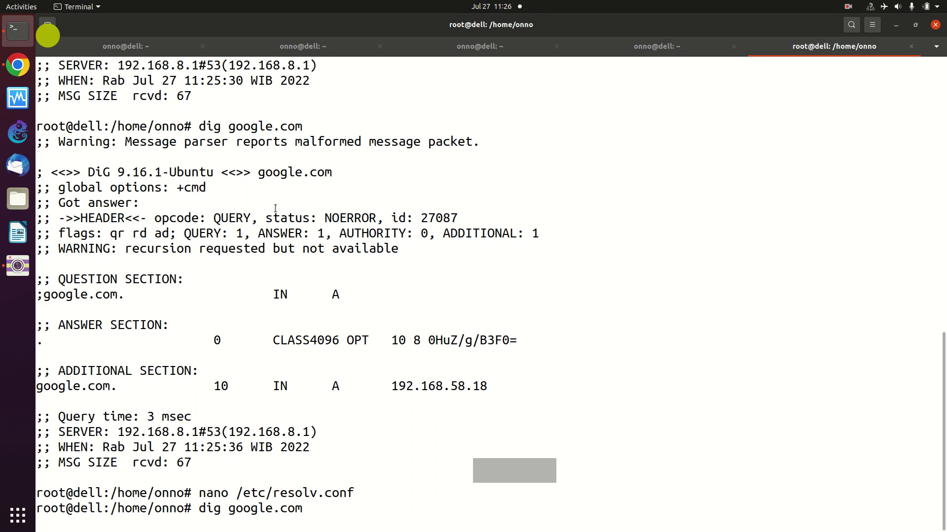
key("ctrl+c")
- Change the resolv.conf nameserver to 8.8.8.8, save, and rerun dig google.com
key("Up")
key("Up")
key("Return")
key("Down")
key("Down")
key("Down")
key("Down")
key("Down")
key("Down")
key("Down")
key("Down")
key("Down")
key("Down")
key("Down")
key("Down")
key("Down")
key("Down")
key("Down")
key("Down")
key("Right")
key("Right")
key("Right")
key("Right")
key("Right")
key("Right")
key("Right")
key("Right")
key("Right")
key("Right")
key("Right")
key("Right")
key("Right")
key("Right")
key("Right")
key("Right")
key("Right")
key("Right")
key("Right")
key("Left")
key("Left")
key("Right")
key("BackSpace")
key("BackSpace")
key("BackSpace")
key("BackSpace")
key("BackSpace")
key("BackSpace")
key("BackSpace")
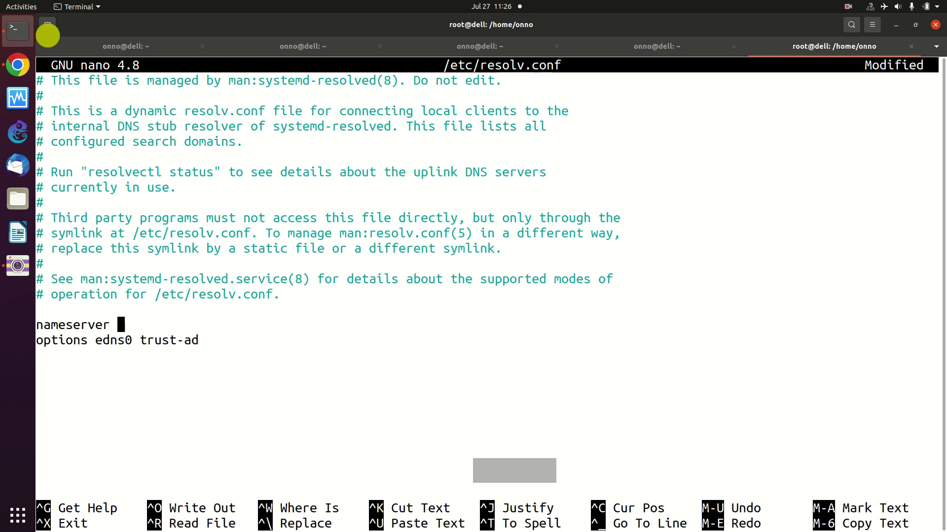
type("8.8.8.8")
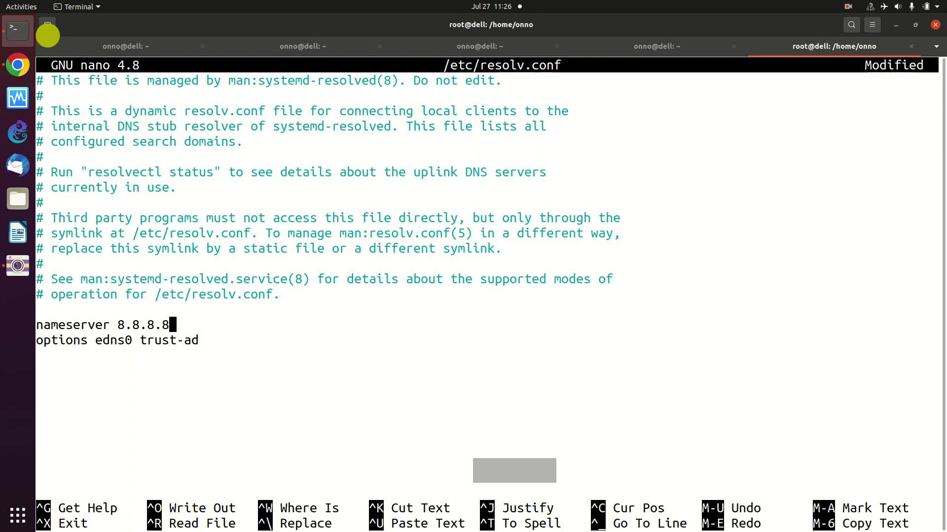
key("ctrl+x")
key("y")
key("Return")
key("Up")
key("Up")
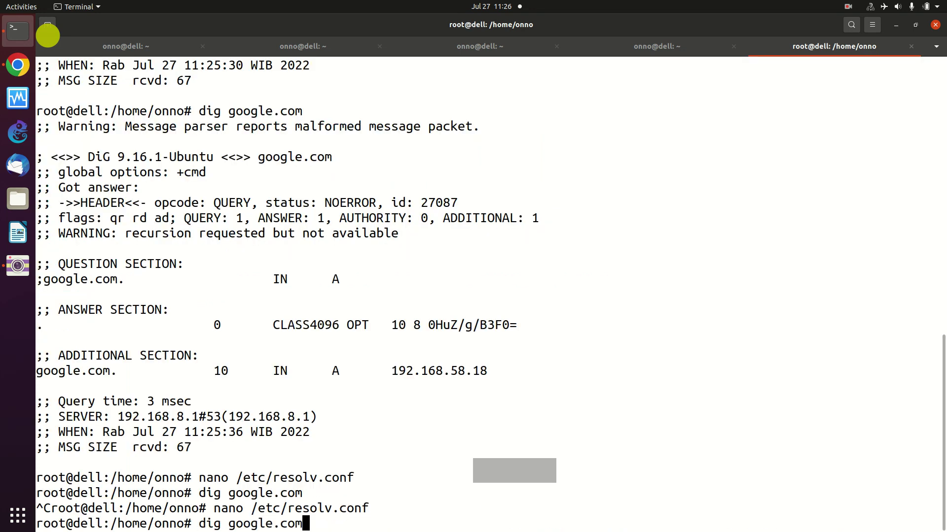
key("Return")
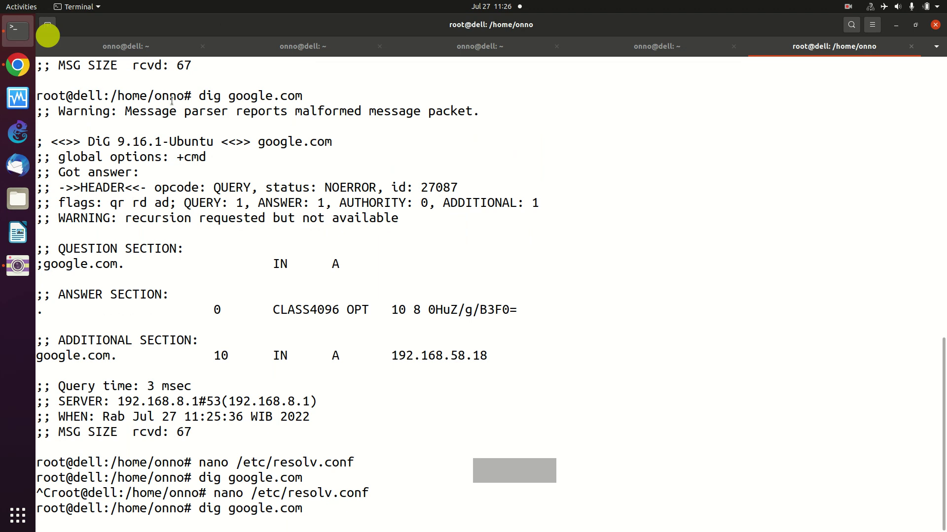
- Reload google.com in Chrome twice, checking dig in between; it now shows DNS_PROBE_STARTED
left_click(22, 58)
left_click(79, 38)
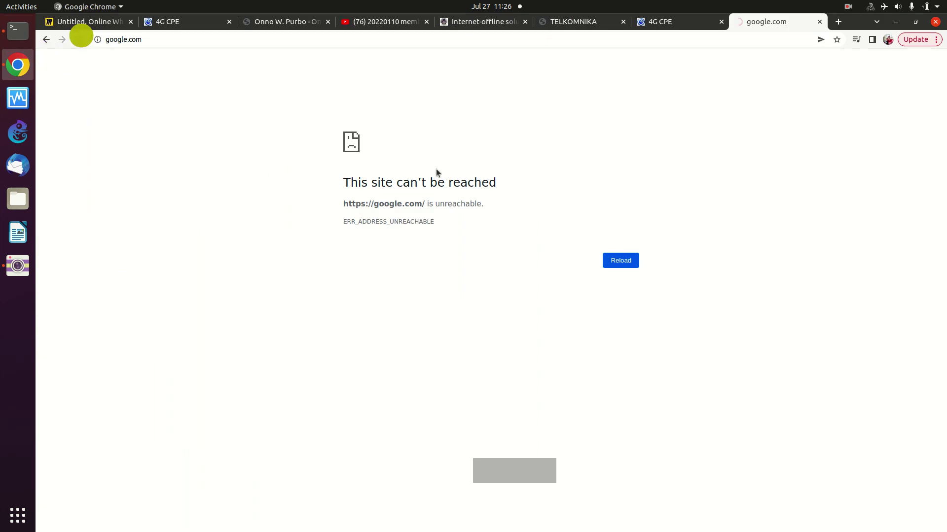
left_click(18, 30)
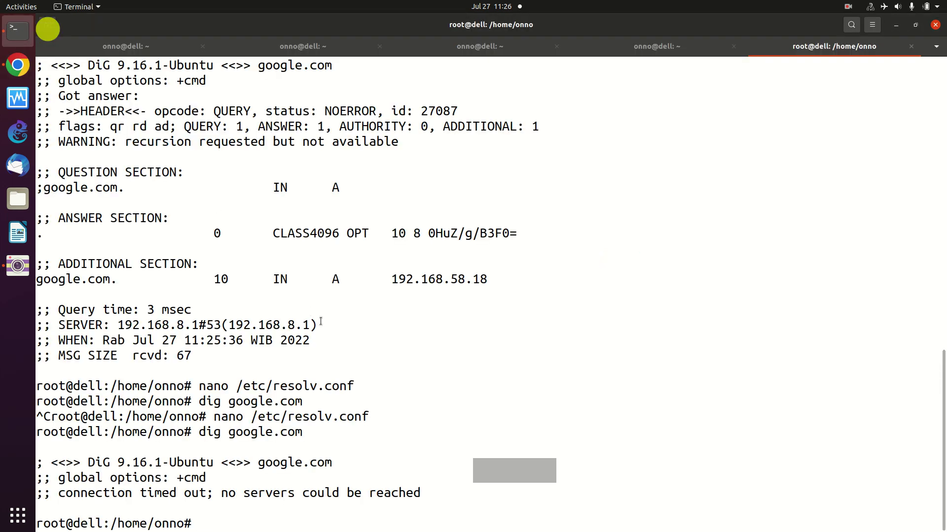
key("Up")
key("Up")
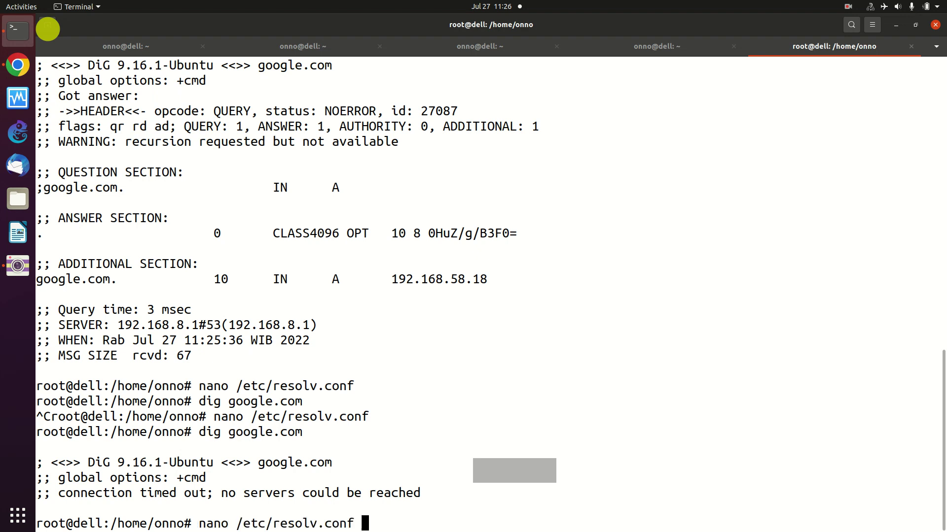
key("Down")
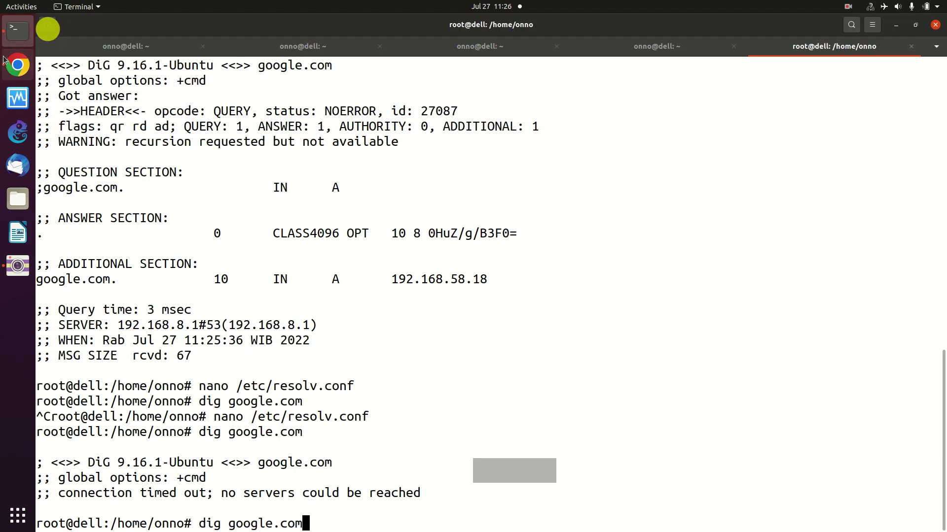
left_click(8, 63)
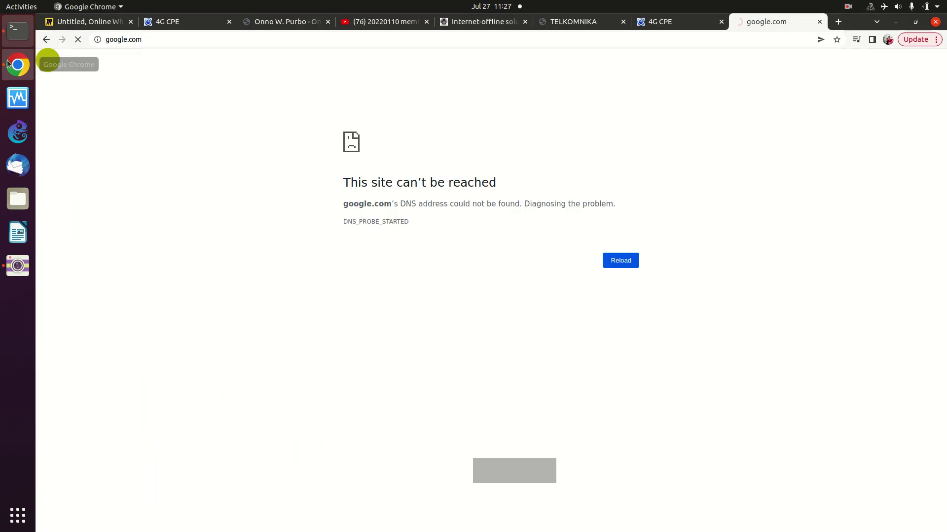
left_click(625, 262)
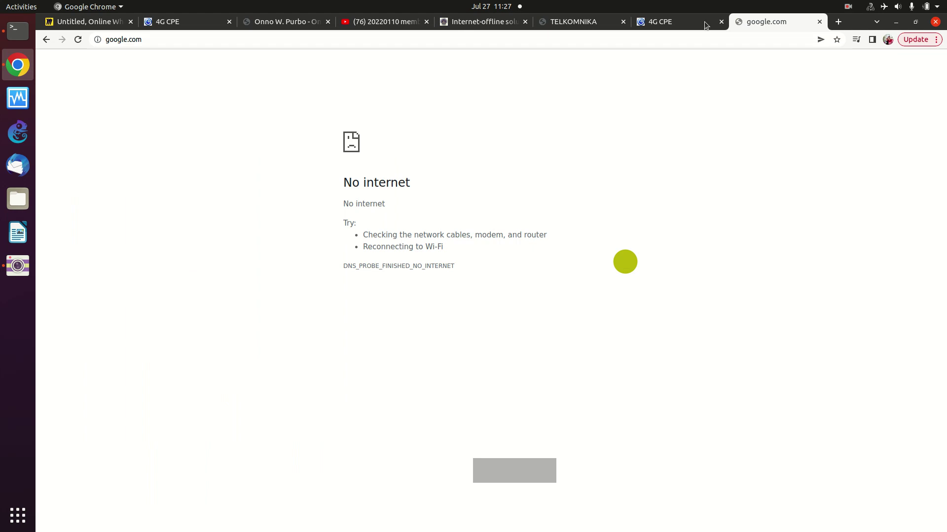
- Turn on the ZTE CPE's LTE connection, accepting the data-limit warning
left_click(687, 21)
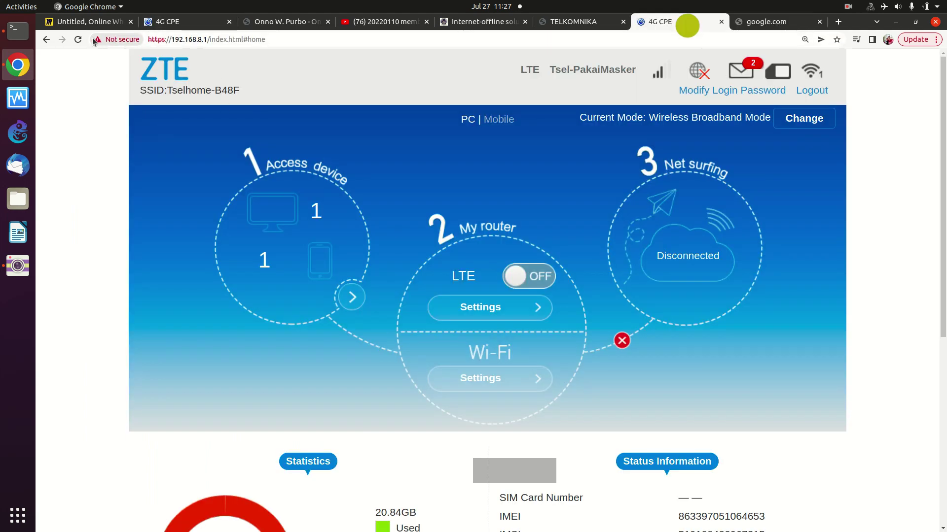
left_click(77, 39)
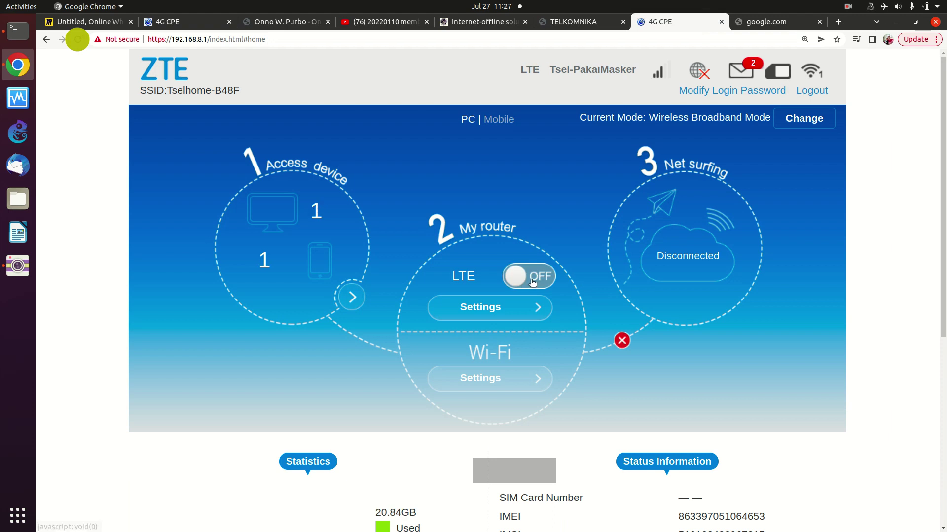
left_click(531, 280)
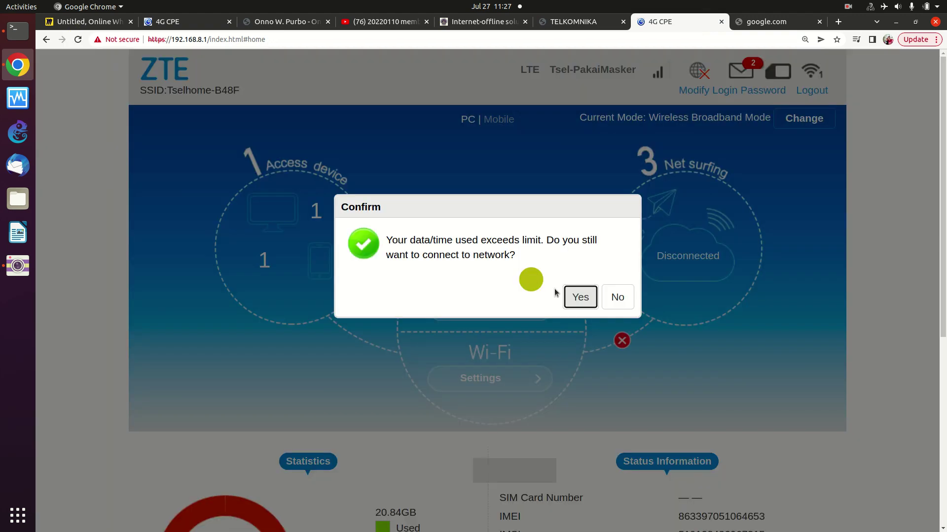
left_click(577, 301)
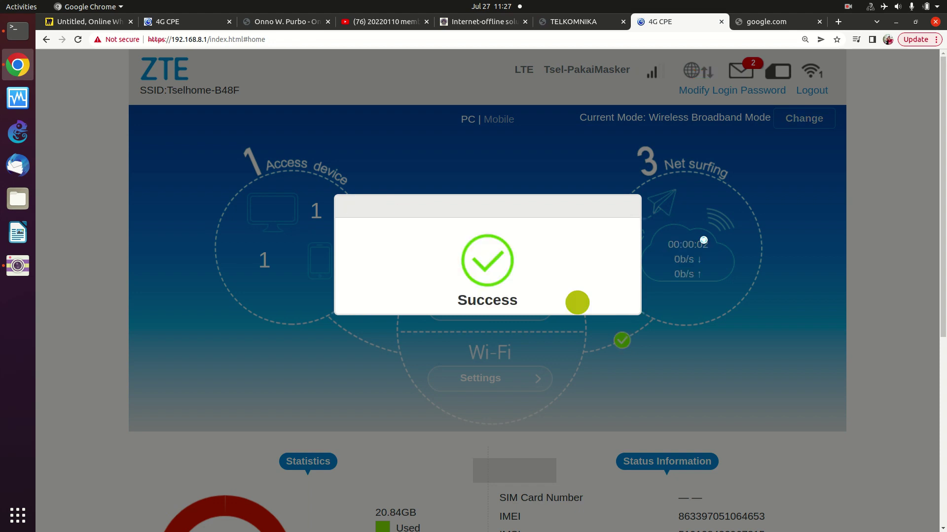
left_click(722, 231)
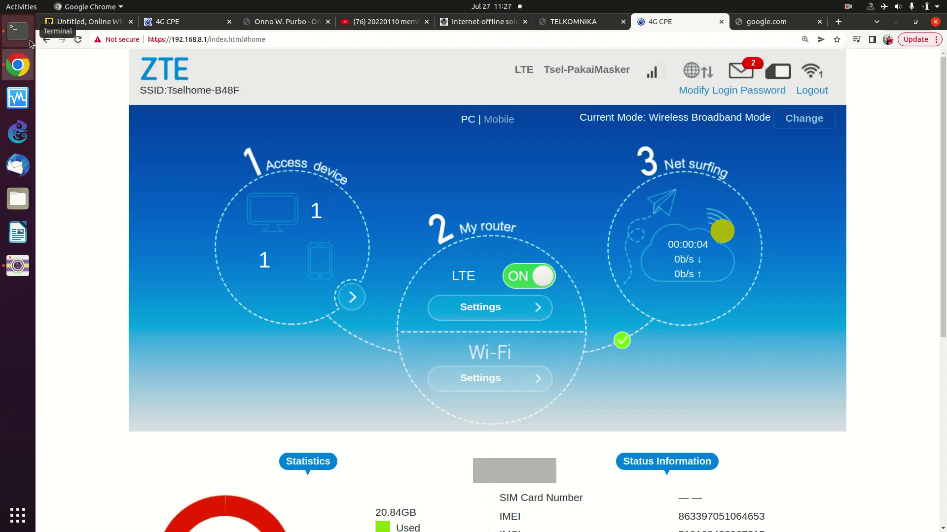
left_click(22, 38)
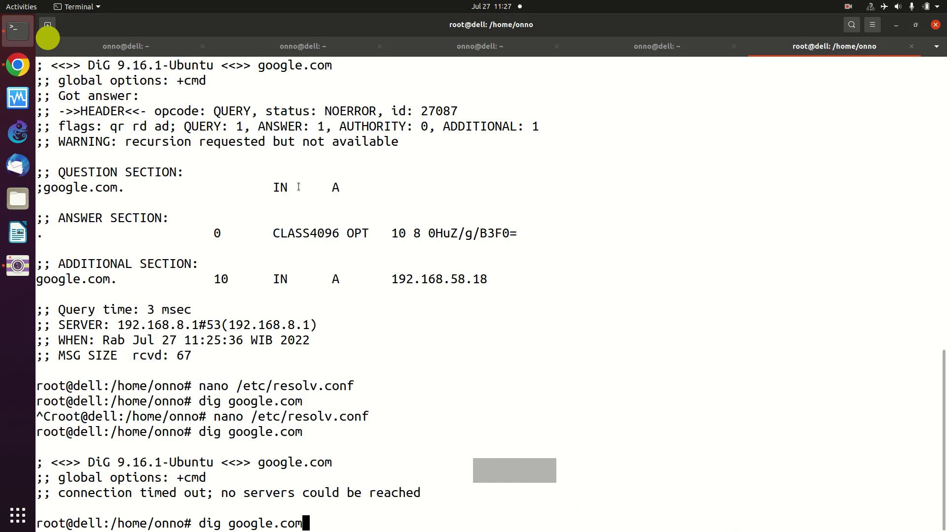
- Rerun dig google.com and interrupt it with Ctrl+C when it hangs
key("Return")
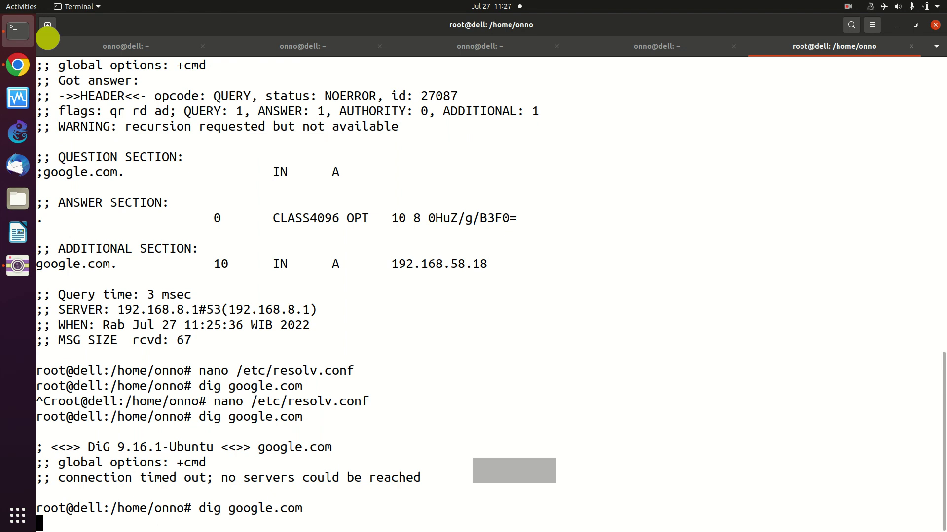
key("ctrl+c")
key("ctrl+c")
- Reopen /etc/resolv.conf in nano and erase the 8.8.8.8 nameserver address
key("Up")
key("Up")
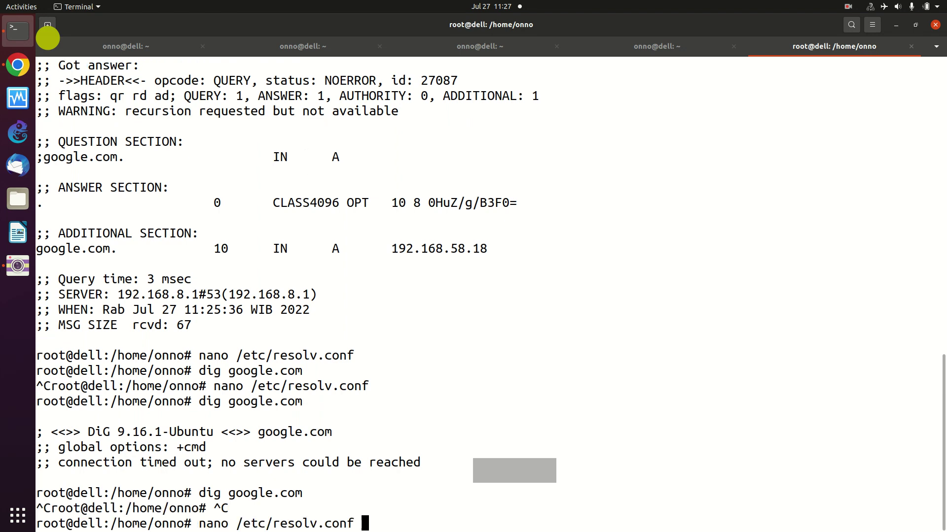
key("Return")
key("Down")
key("Down")
key("Down")
key("Down")
key("Down")
key("Down")
key("Down")
key("Down")
key("Down")
key("Down")
key("Down")
key("Down")
key("Down")
key("Down")
key("Down")
key("Down")
key("Down")
key("Up")
key("Right")
key("Right")
key("Right")
key("Right")
key("Right")
key("Right")
key("Right")
key("Right")
key("Right")
key("Right")
key("Right")
key("Right")
key("Right")
key("Right")
key("Right")
key("Right")
key("Right")
key("BackSpace")
key("BackSpace")
key("BackSpace")
key("BackSpace")
key("BackSpace")
key("BackSpace")
key("Right")
key("Right")
key("Up")
key("Up")
key("Up")
key("Up")
key("Up")
key("Up")
key("Up")
key("Up")
key("Up")
key("Up")
key("Up")
key("Up")
key("Up")
key("Up")
key("Up")
key("Up")
key("Up")
key("Down")
key("Down")
key("Down")
key("Down")
key("Down")
key("Down")
key("Down")
key("Down")
key("Down")
key("Down")
key("Down")
key("Down")
key("Down")
key("Down")
key("Down")
key("Down")
key("Right")
key("Right")
key("Right")
key("Right")
key("Right")
key("Right")
key("Right")
key("Right")
key("Right")
key("Right")
key("Right")
key("Right")
key("BackSpace")
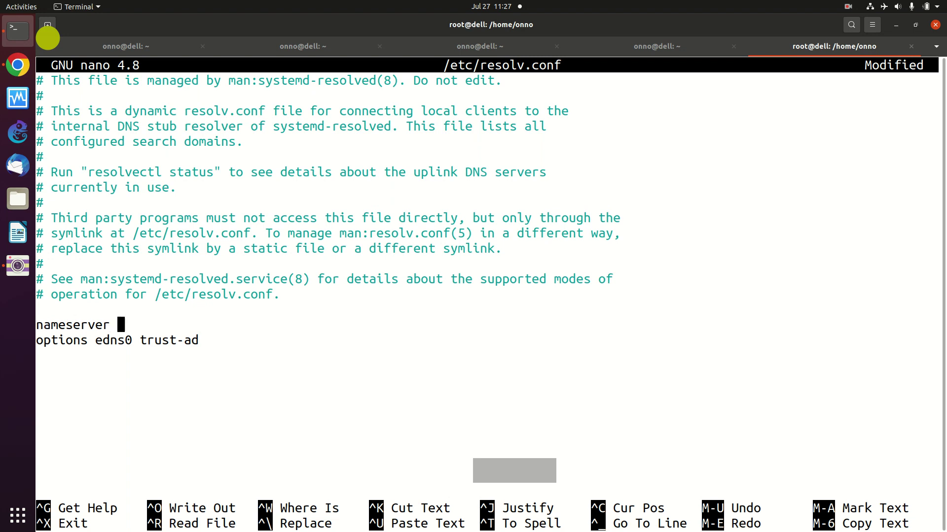
- Enter 192.168.8.1 as the nameserver and save the file
type("192.168.8.1")
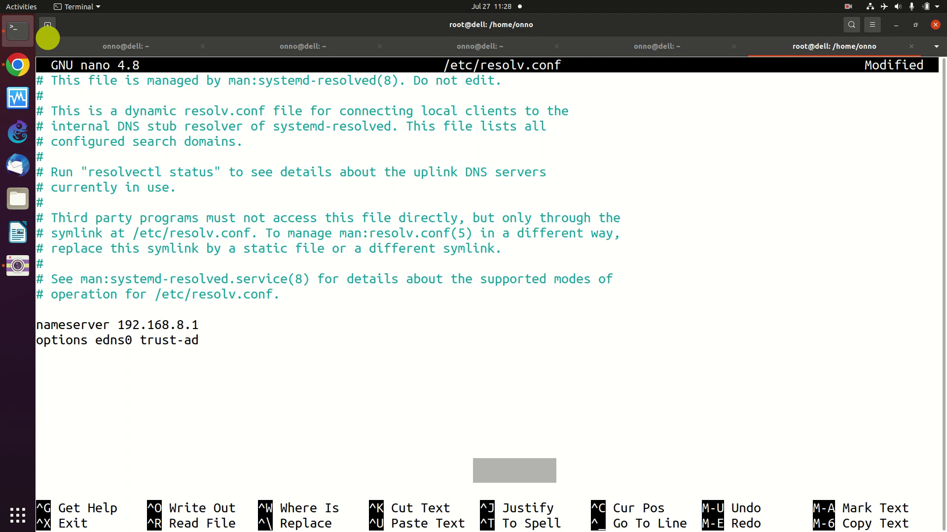
key("ctrl+x")
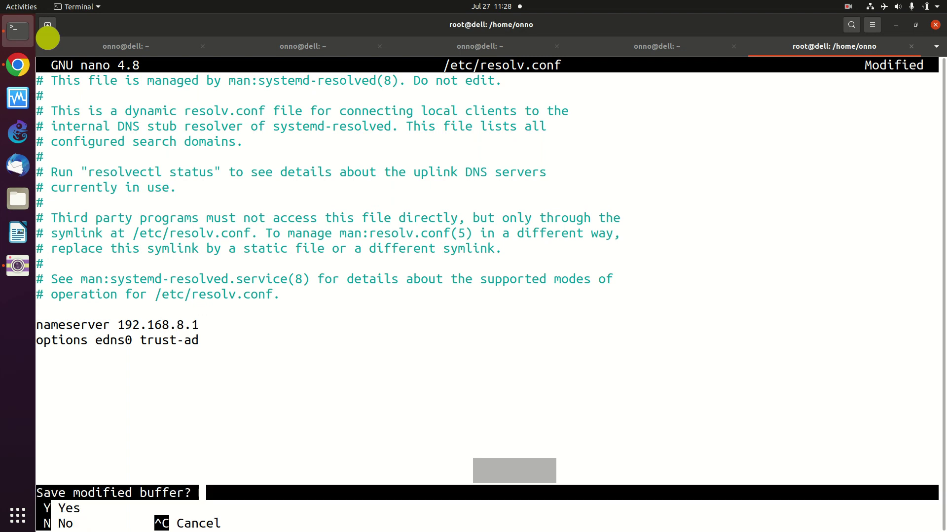
key("y")
key("Return")
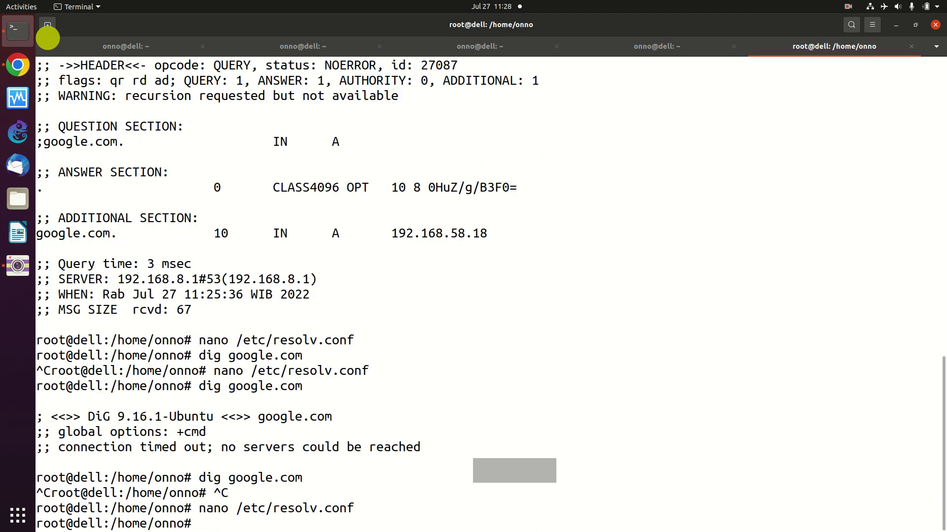
- Reload the ZTE admin page and disconnect LTE, confirming the prompt
left_click(18, 65)
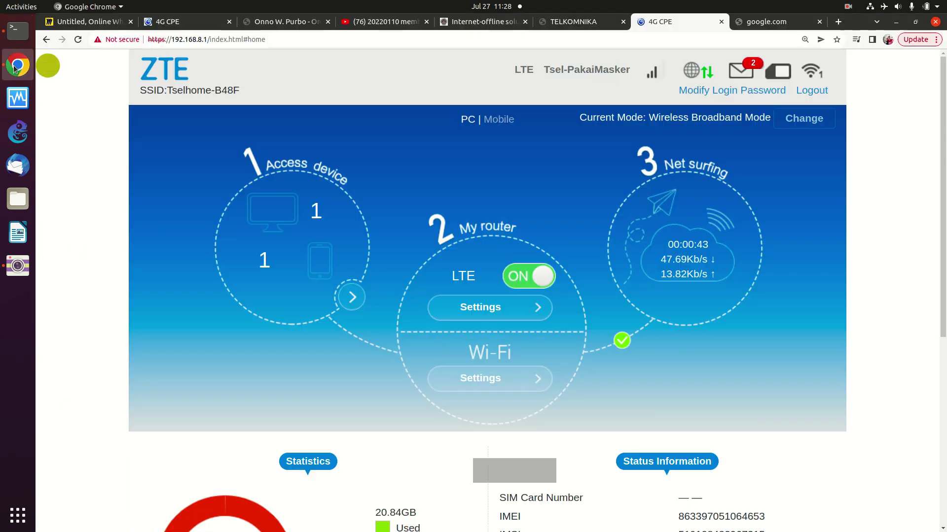
left_click(78, 39)
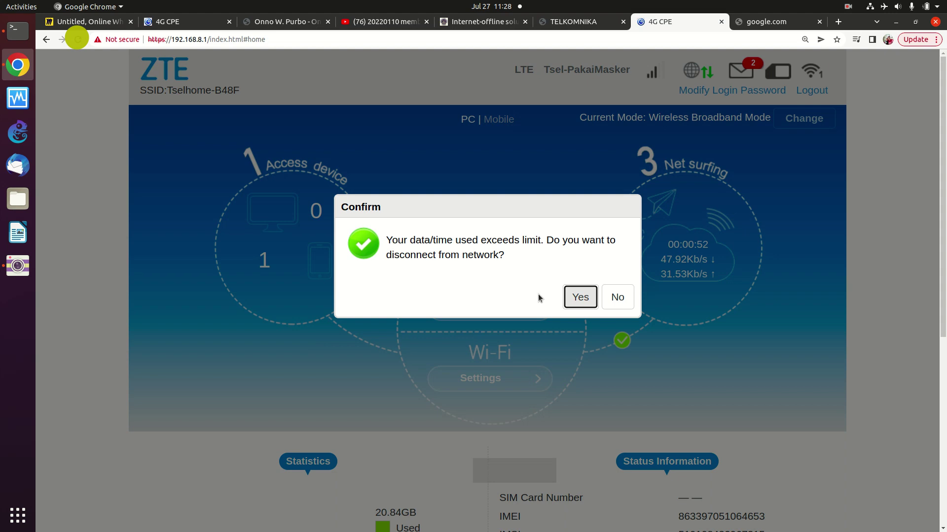
left_click(577, 297)
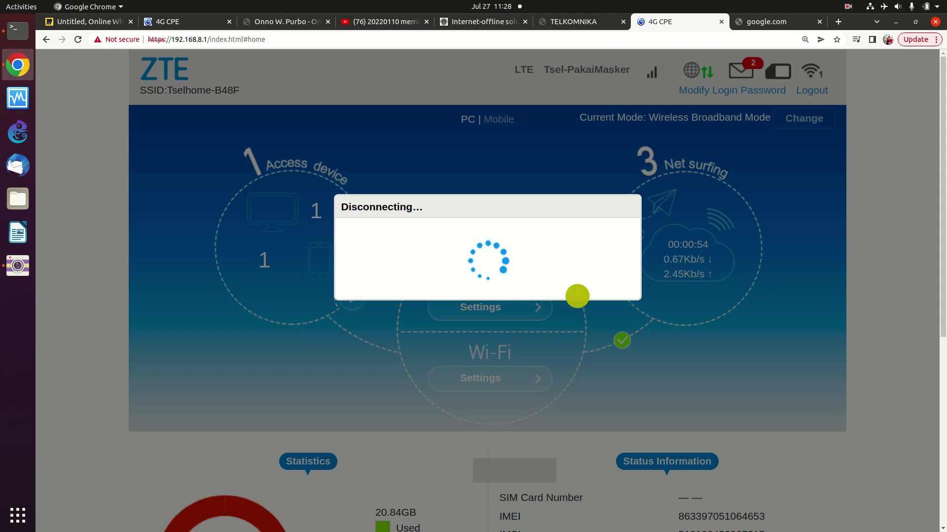
- Switch LTE back on and accept the data-limit warning to reconnect
left_click(18, 32)
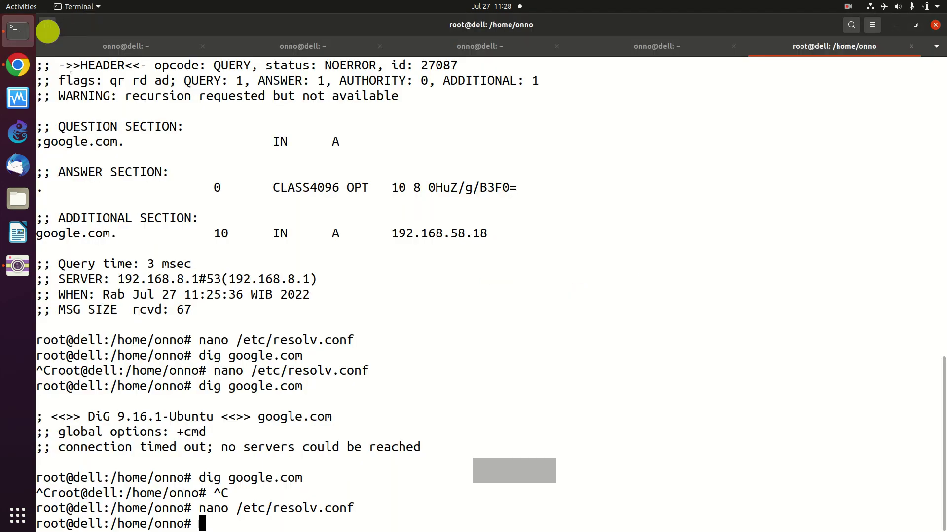
left_click(11, 72)
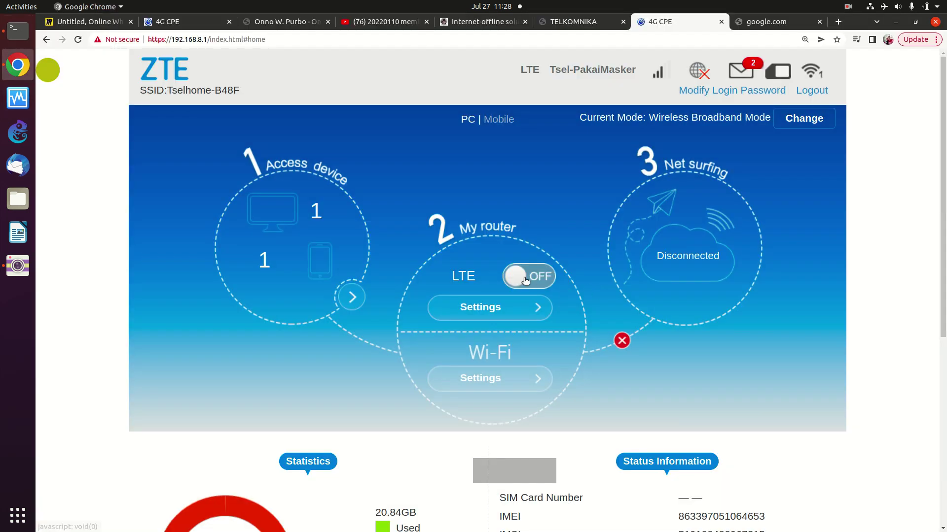
left_click(524, 278)
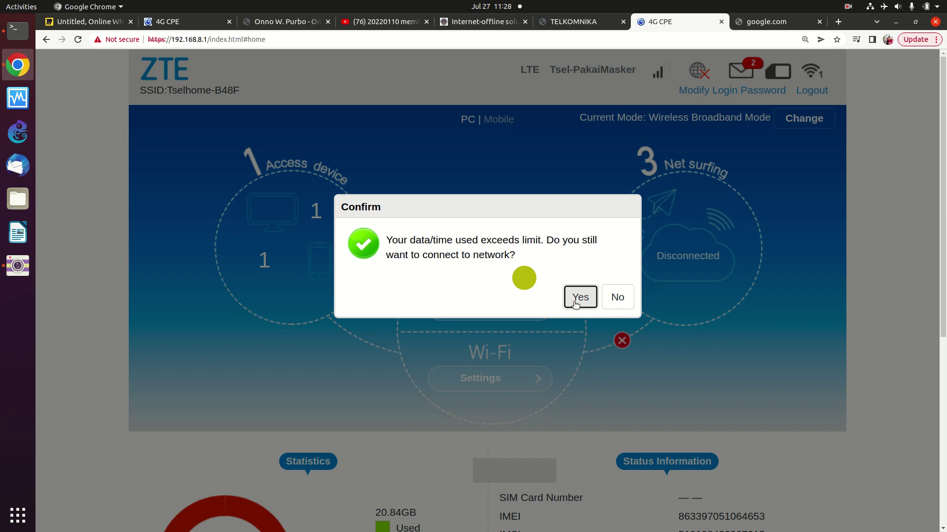
left_click(575, 304)
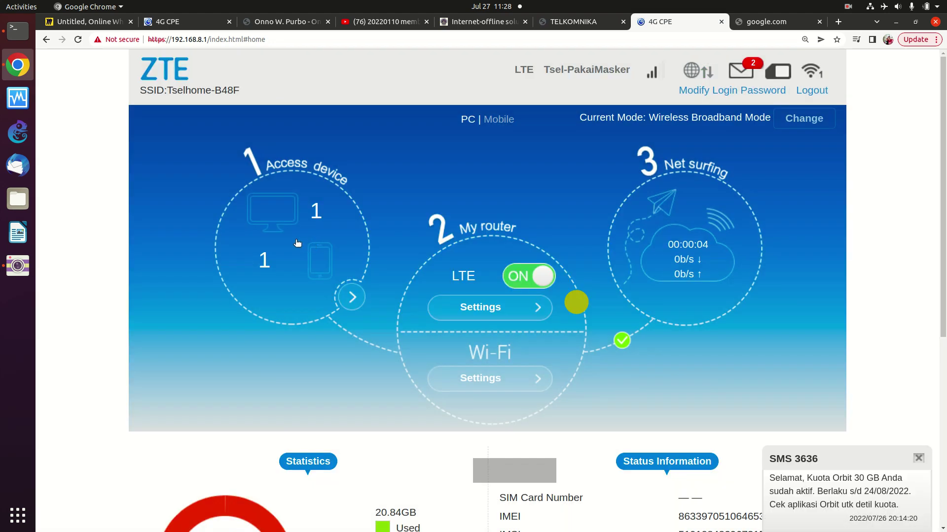
- Rerun dig google.com until 192.168.8.1 answers NOERROR with 172.217.26.78
left_click(18, 31)
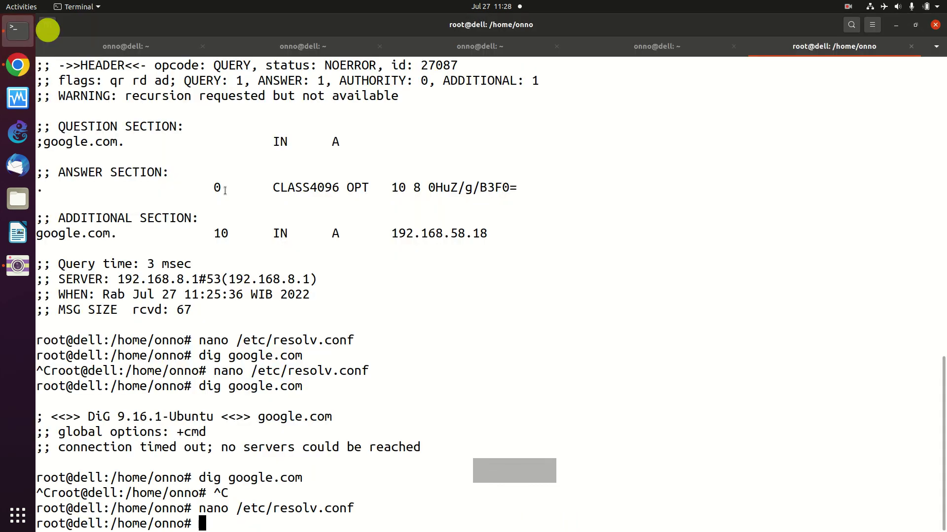
key("Up")
key("Up")
key("Return")
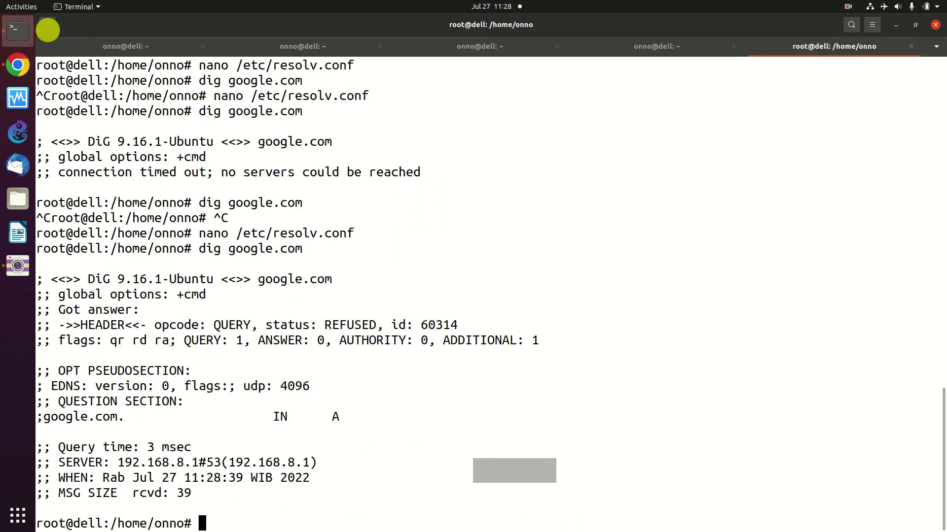
key("Up")
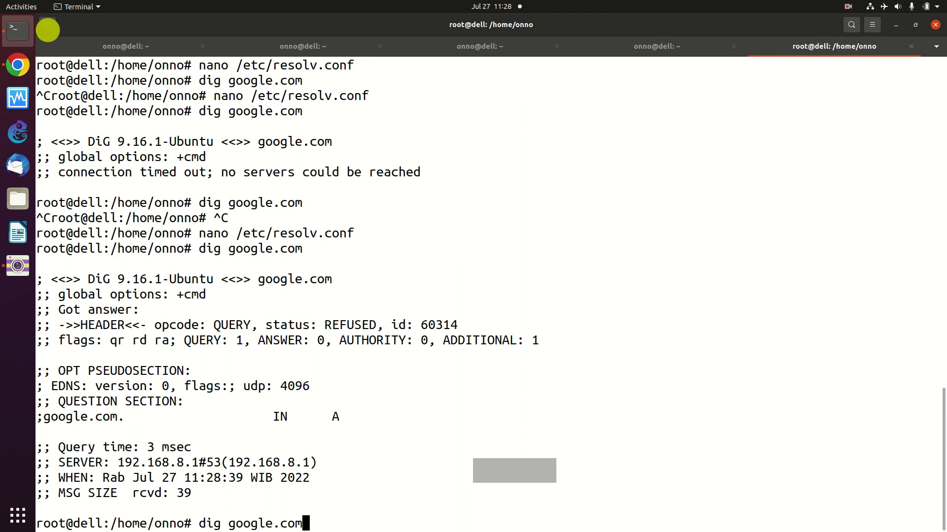
key("Return")
key("Up")
key("Return")
key("Up")
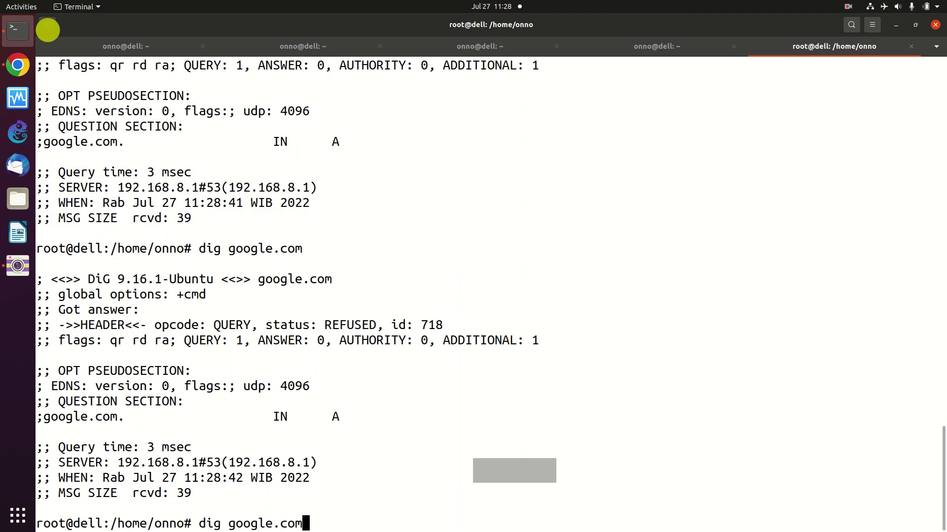
key("Return")
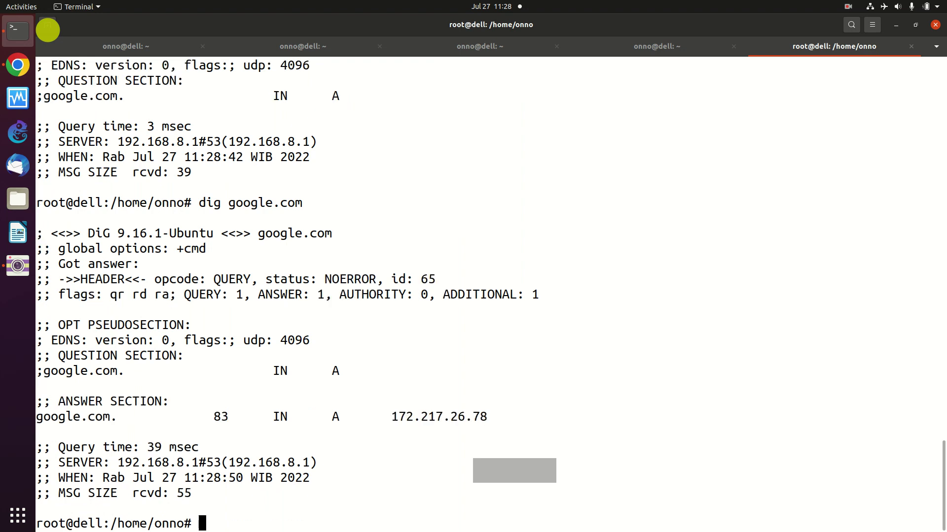
left_click(11, 57)
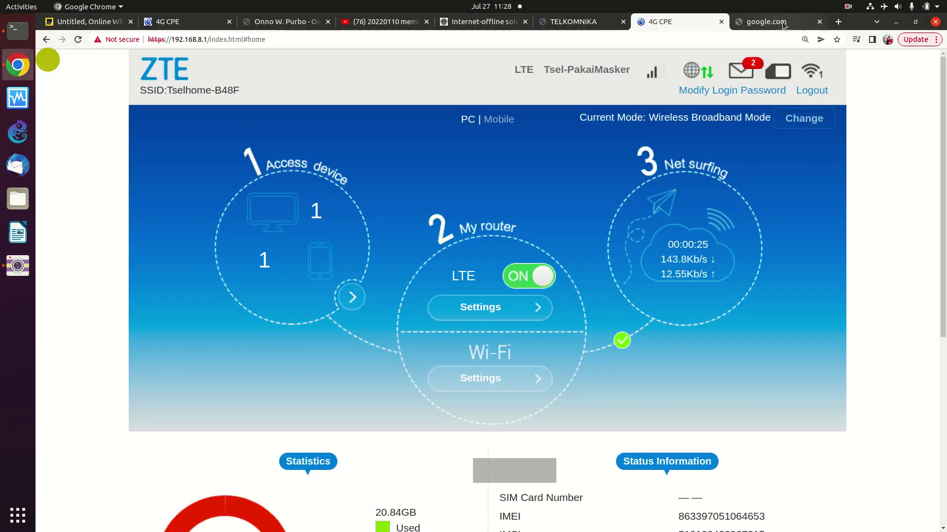
- Reload the google.com tab so the Google homepage loads, and dismiss the anatomy promo popup
left_click(783, 24)
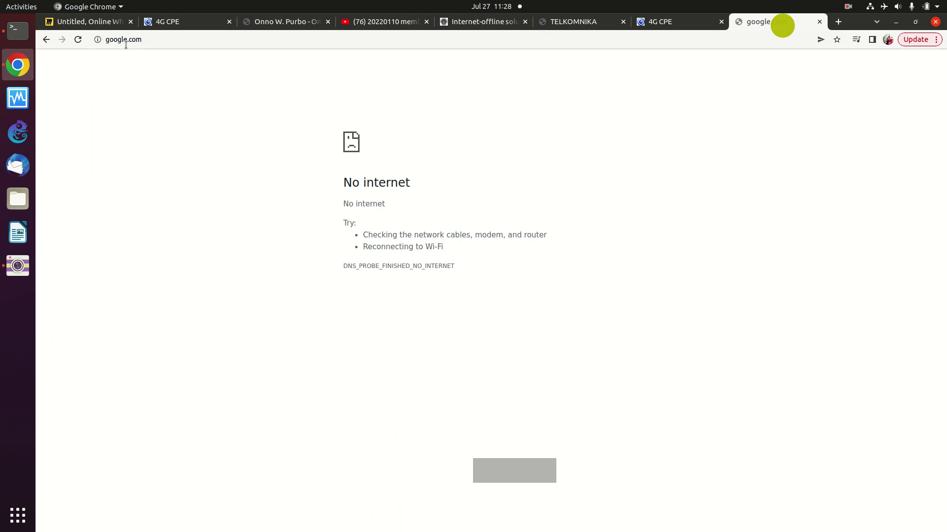
left_click(81, 38)
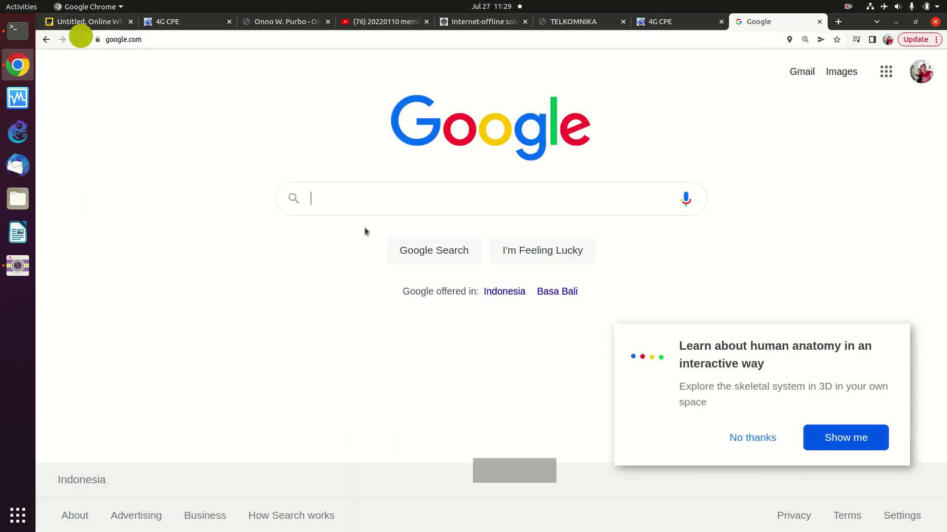
left_click(325, 201)
left_click(757, 438)
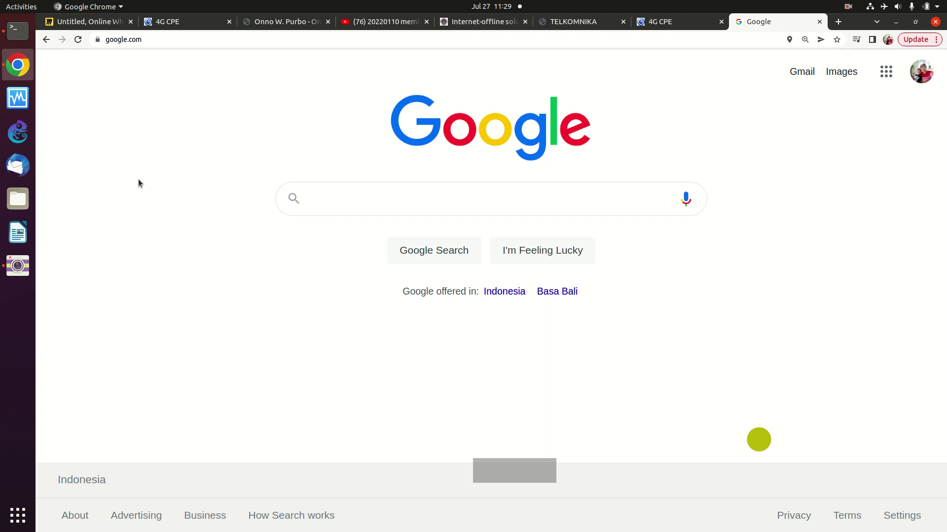
key("XF86PowerOff")
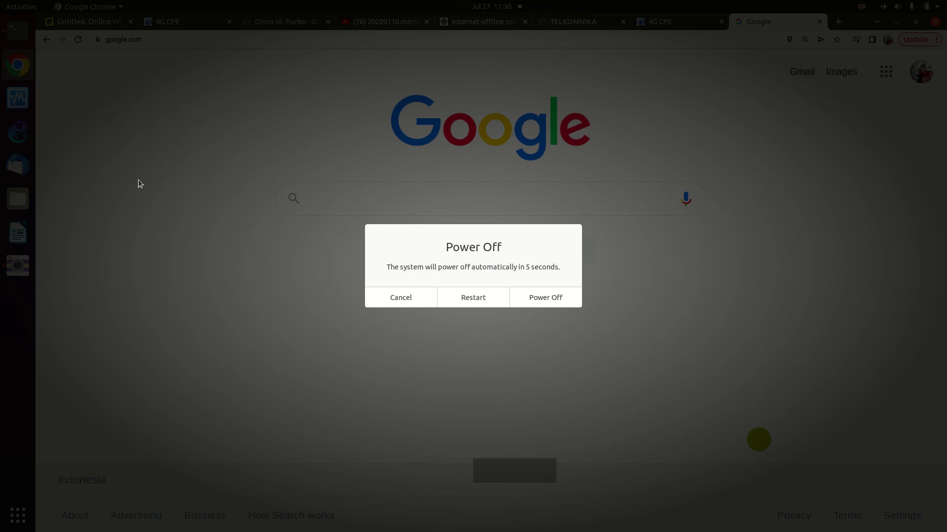
key("Escape")
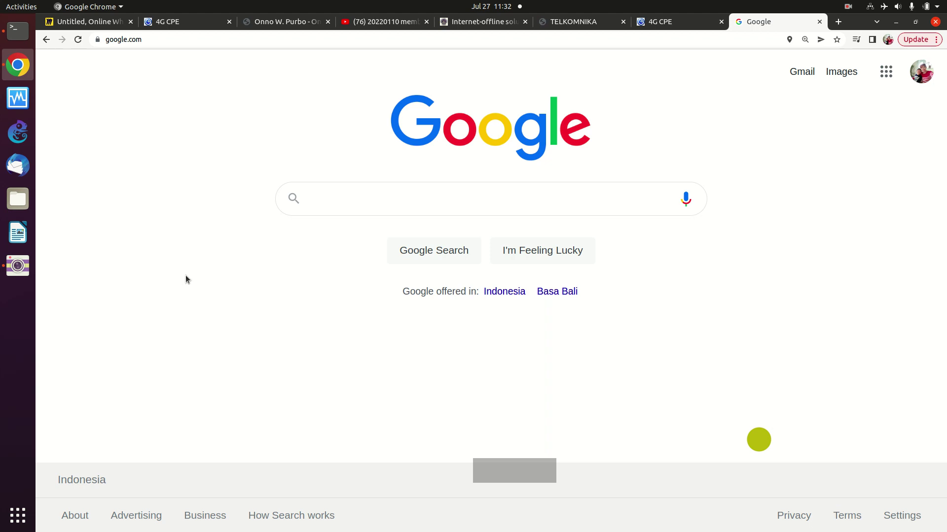
- In Terminal, rerun ifconfig from history; enp0s31f6 shows only an IPv6 link-local address
left_click(19, 30)
key("Up")
key("Up")
key("Down")
key("Up")
key("Down")
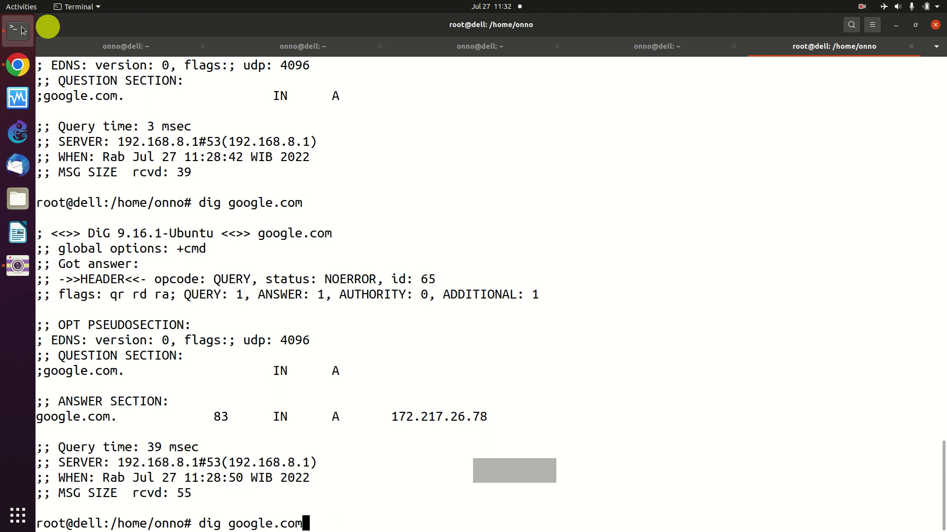
key("Up")
key("Up")
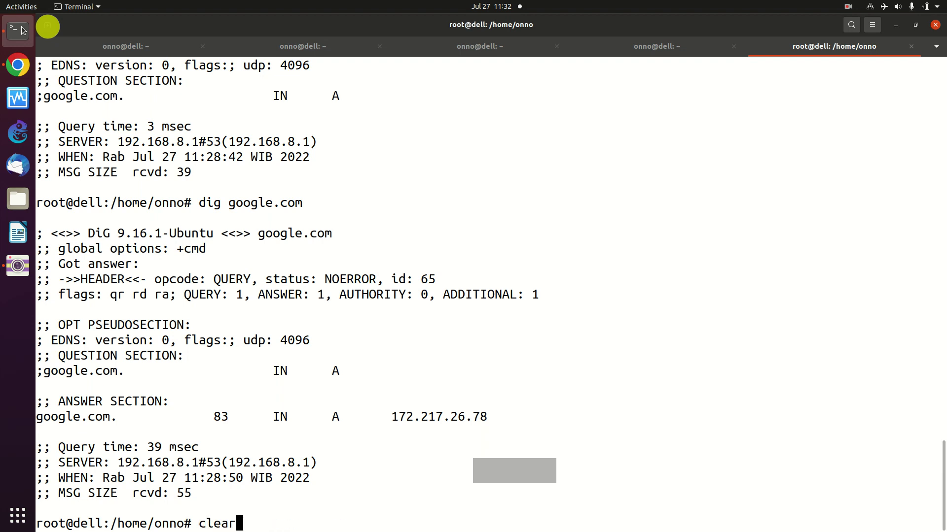
key("Up")
key("Up")
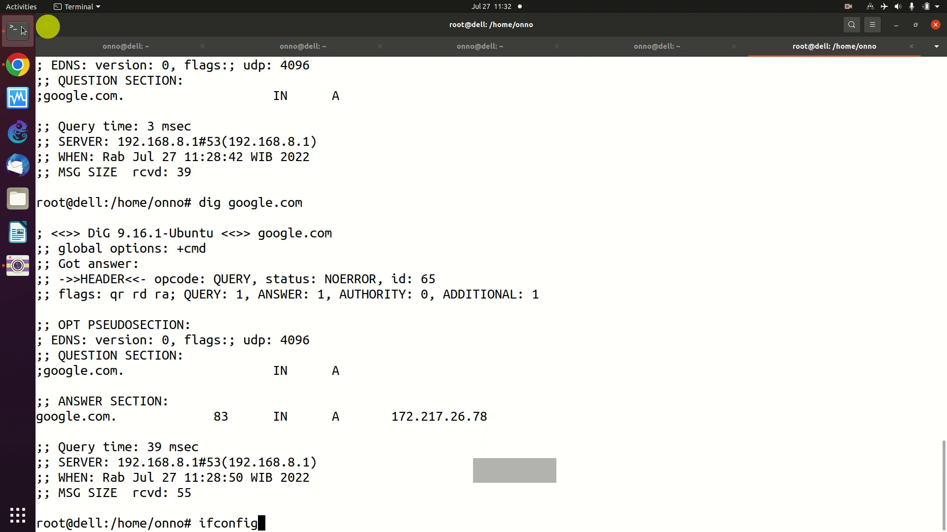
key("Return")
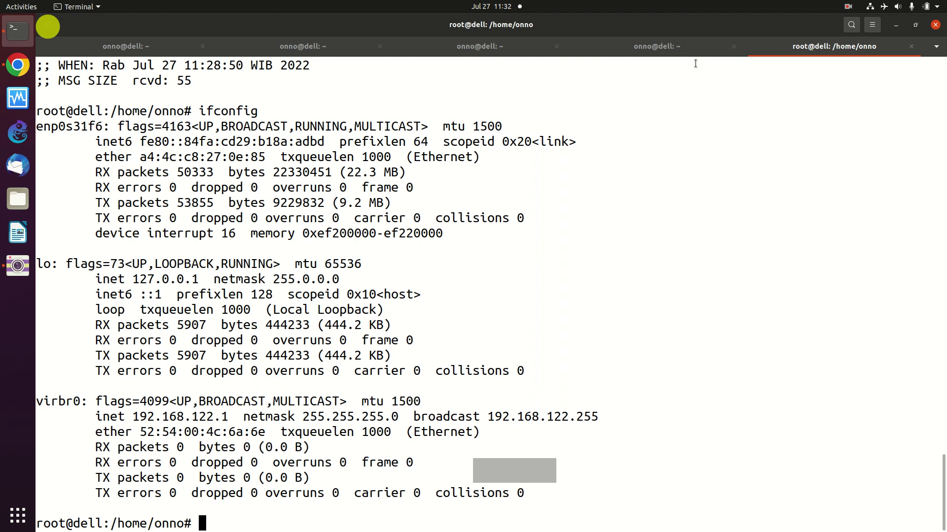
- Turn the wired connection off and reconnect it, then recall ifconfig in Terminal
left_click(870, 9)
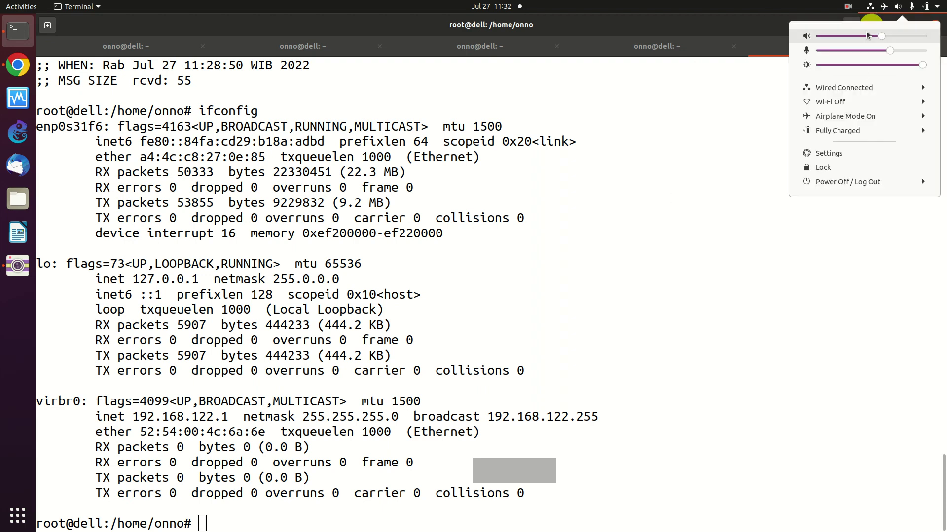
left_click(845, 92)
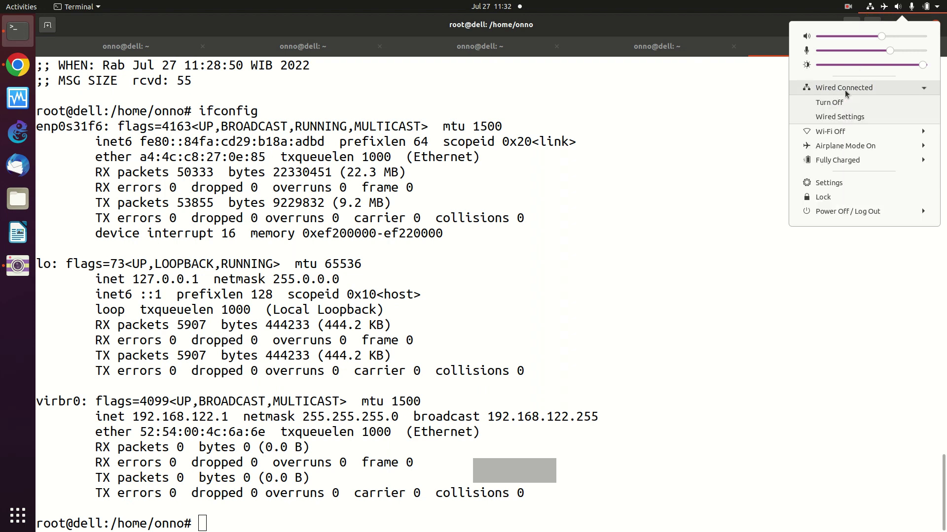
left_click(835, 102)
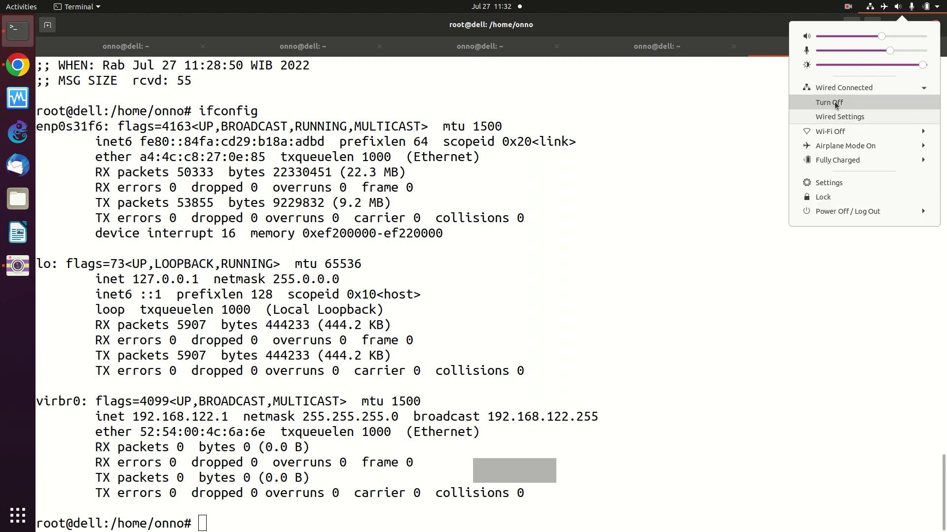
left_click(885, 8)
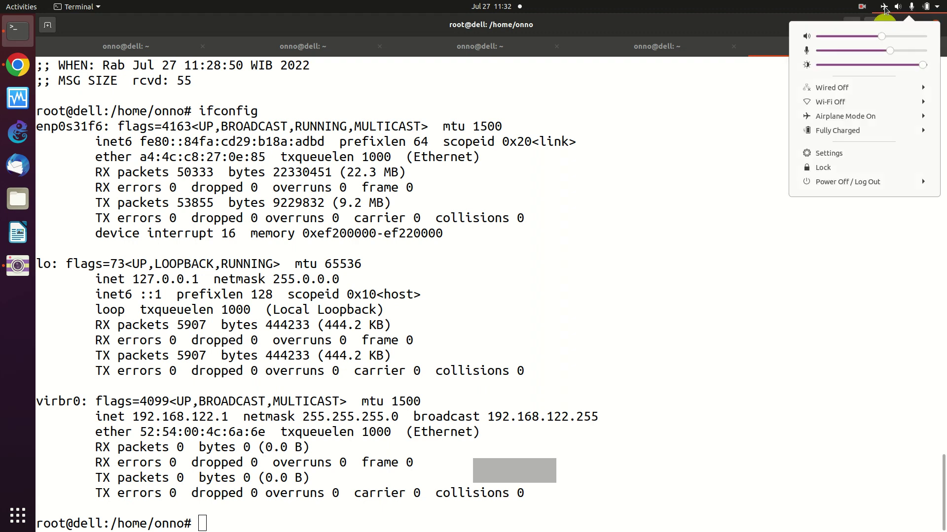
left_click(850, 95)
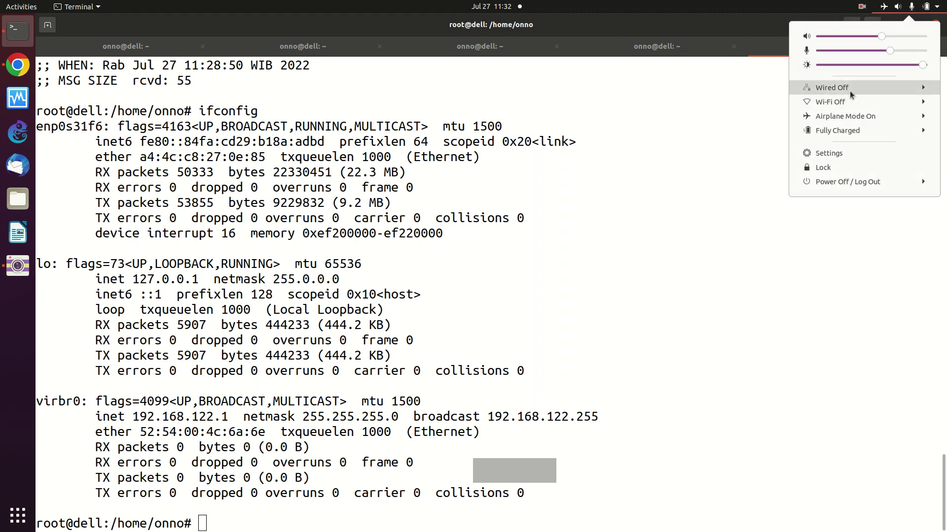
left_click(839, 103)
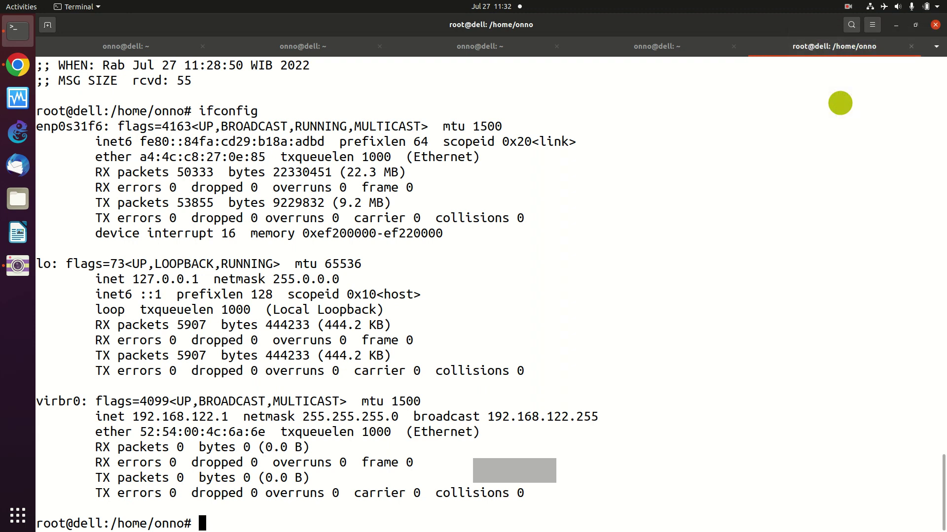
key("Up")
- Rerun ifconfig and highlight enp0s31f6's new address 192.168.88.200 (netmask 255.255.255.0)
key("Return")
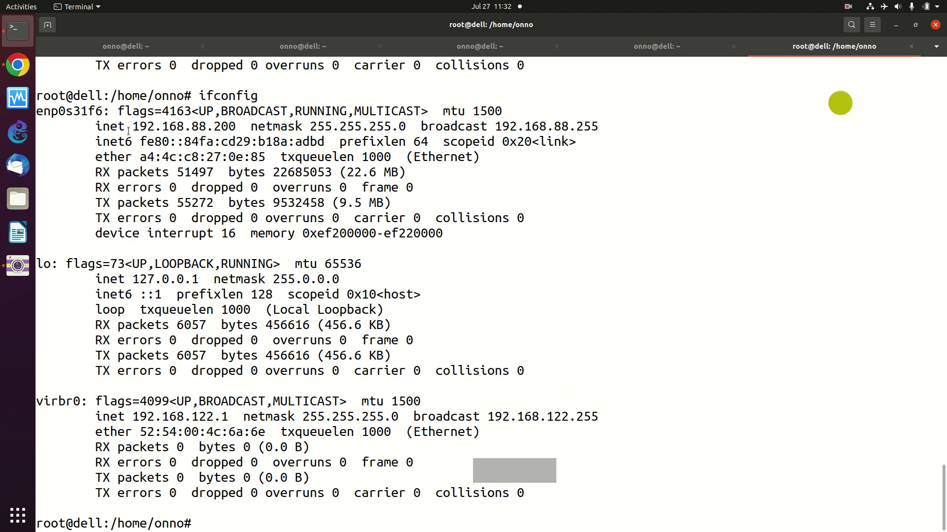
left_click_drag(132, 128, 237, 130)
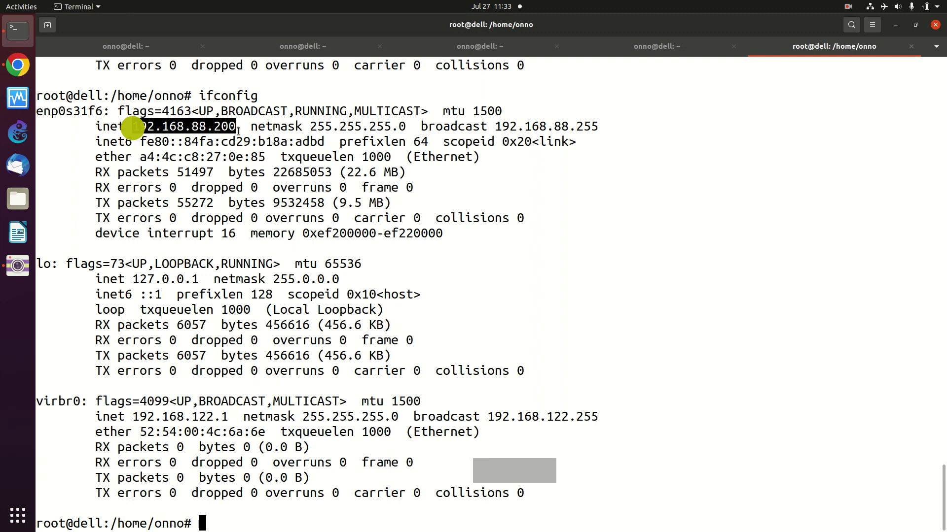
left_click(425, 258)
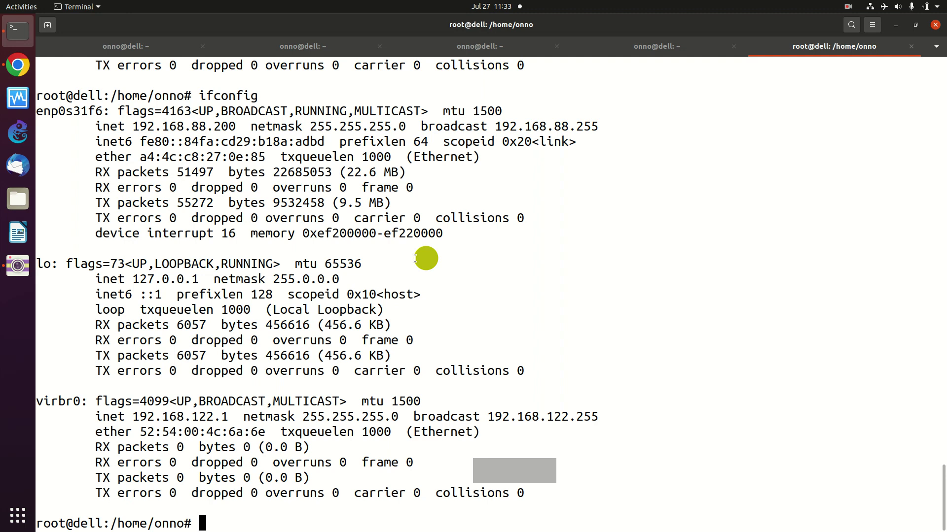
- Run netstat -nr to confirm default gateway 192.168.88.1 on enp0s31f6, then return to Chrome
key("Up")
key("Up")
key("Up")
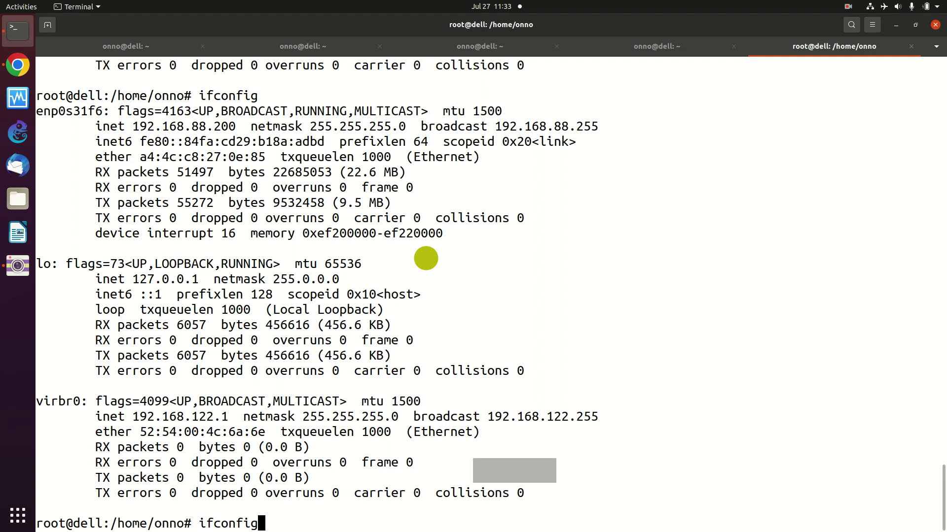
key("Down")
key("Up")
key("Down")
key("Up")
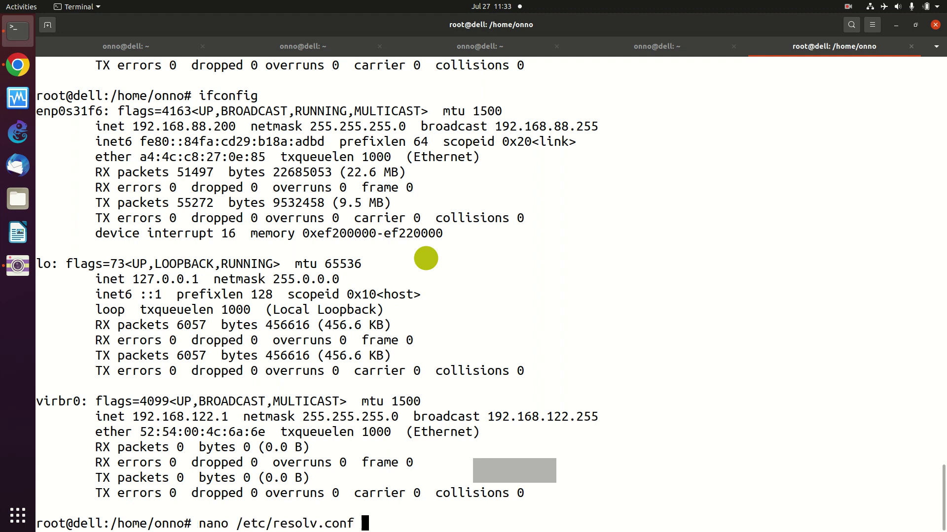
key("Down")
key("Down")
key("Down")
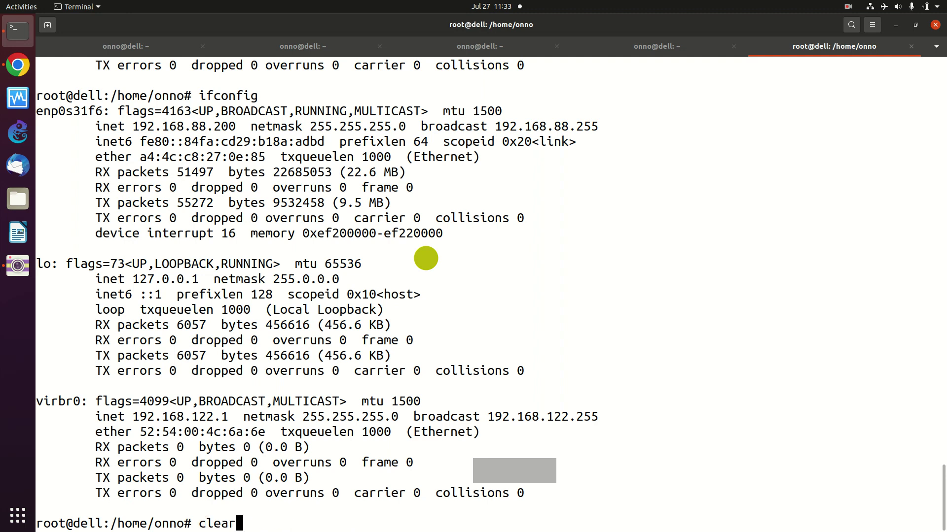
key("Return")
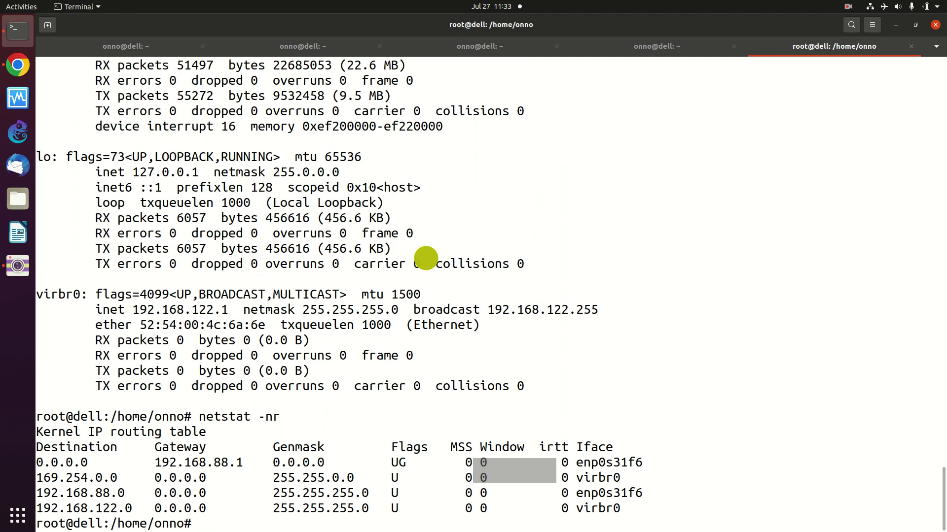
left_click(16, 69)
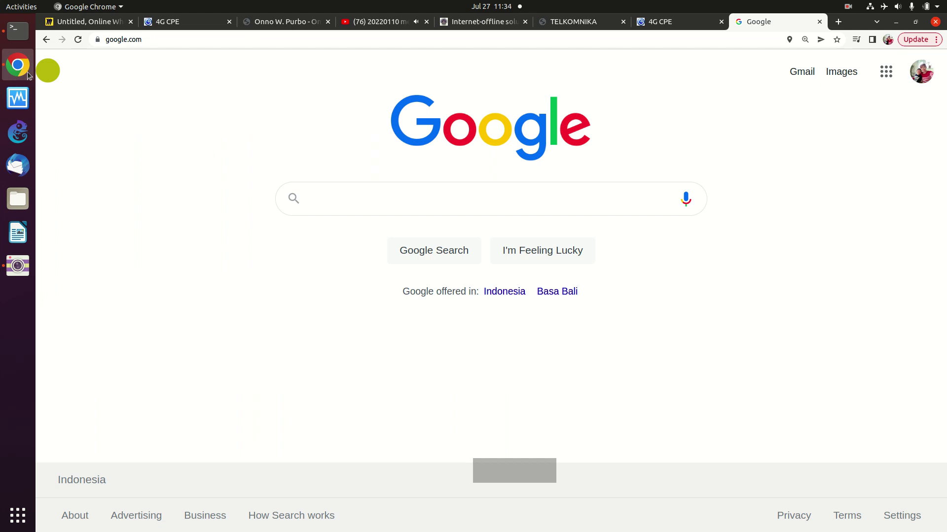
- Load the MikroTik router page at 192.168.88.1 in a new tab
left_click(173, 44)
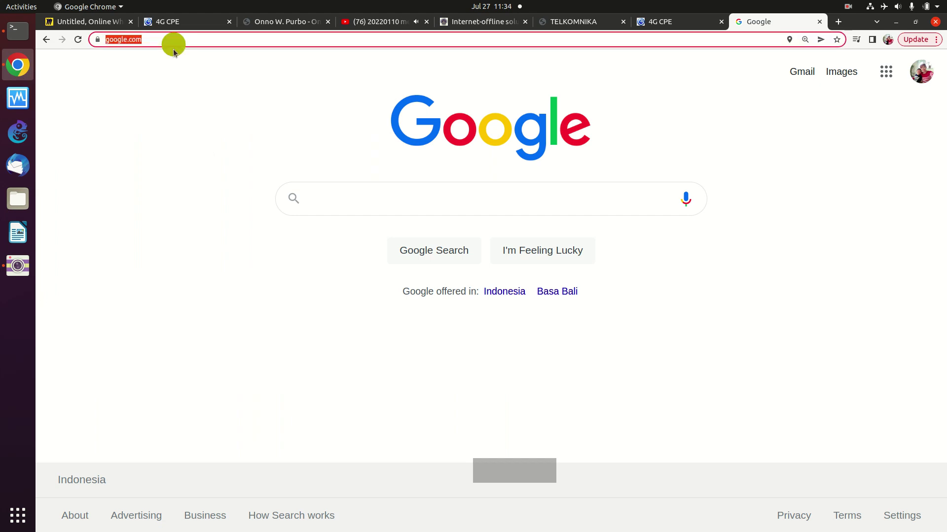
left_click(842, 22)
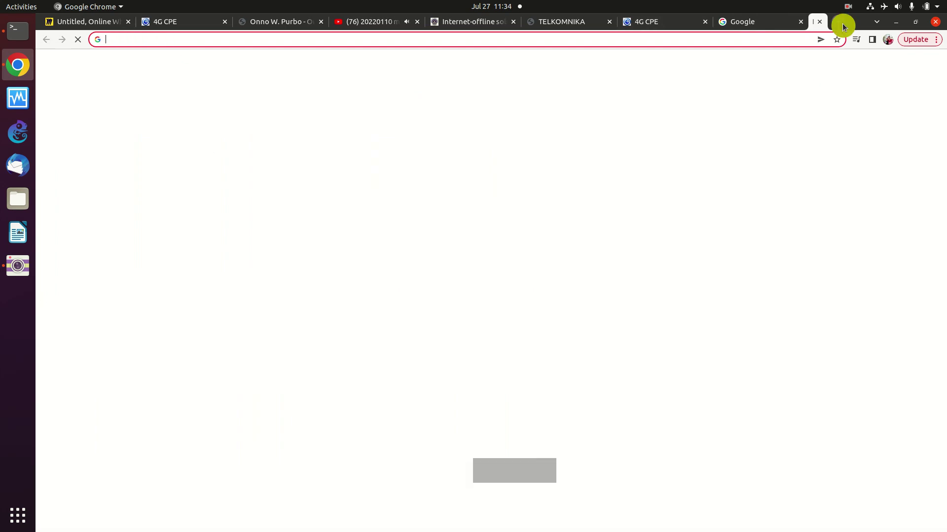
type("192")
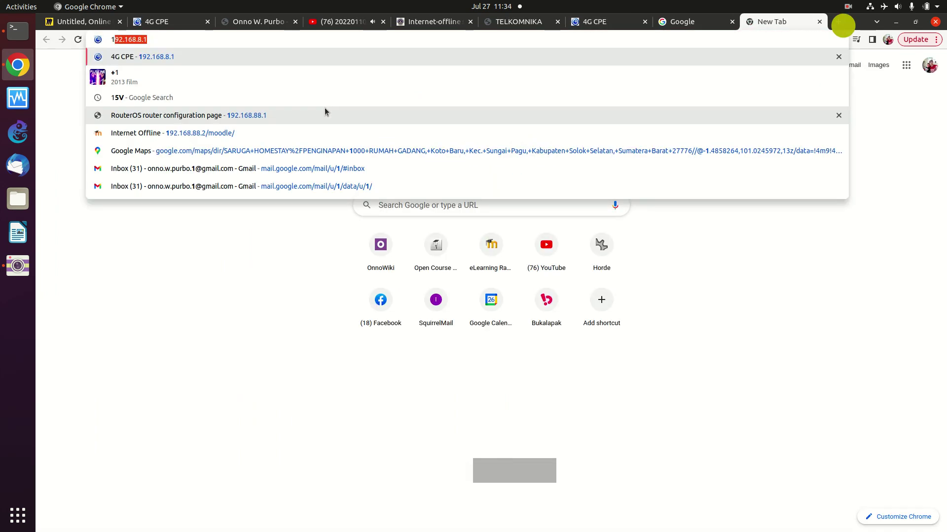
type(".168.8.1")
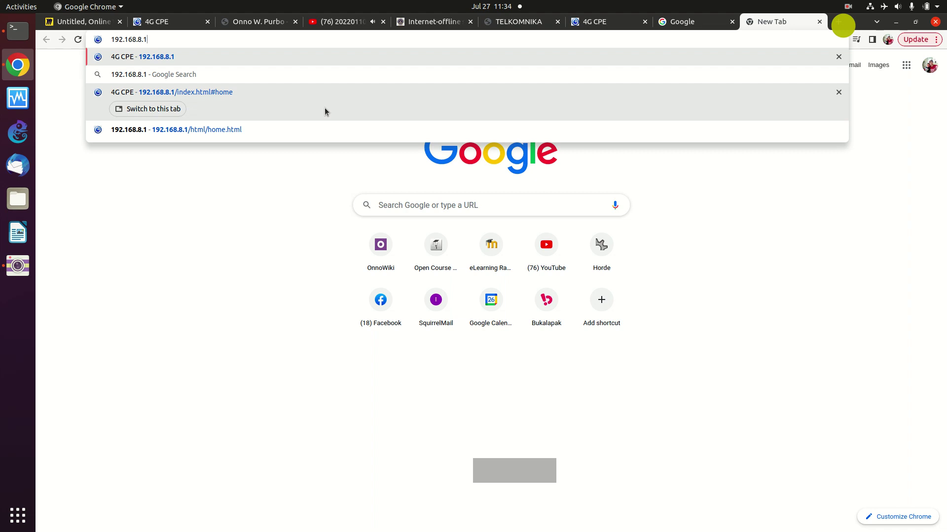
key("BackSpace")
key("BackSpace")
type("8")
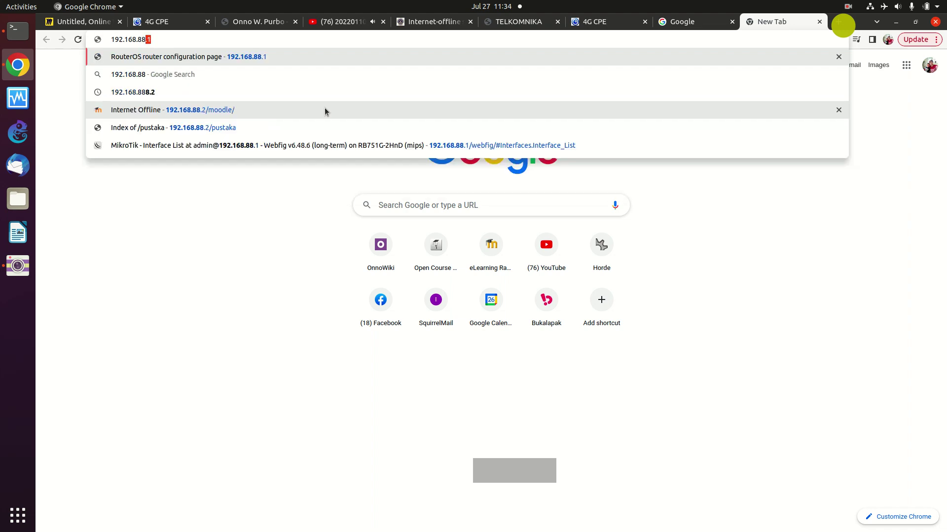
type(".1")
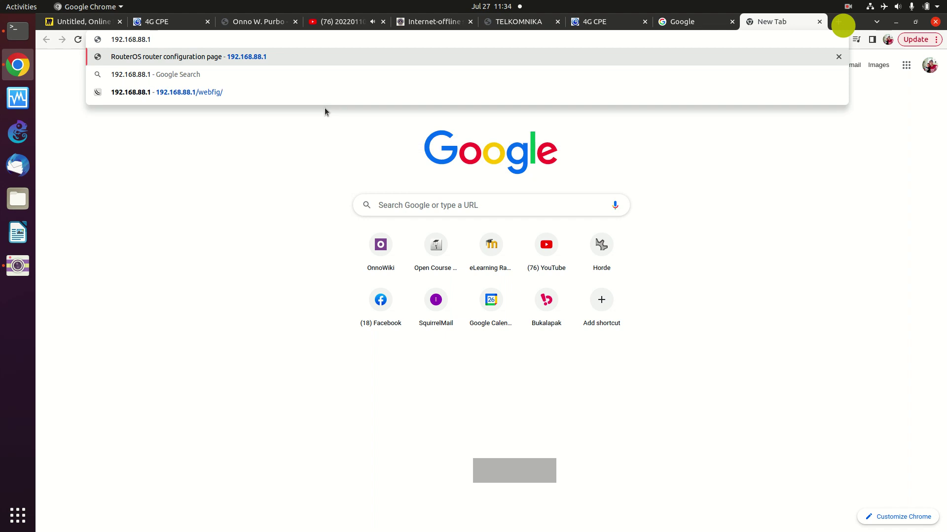
key("Return")
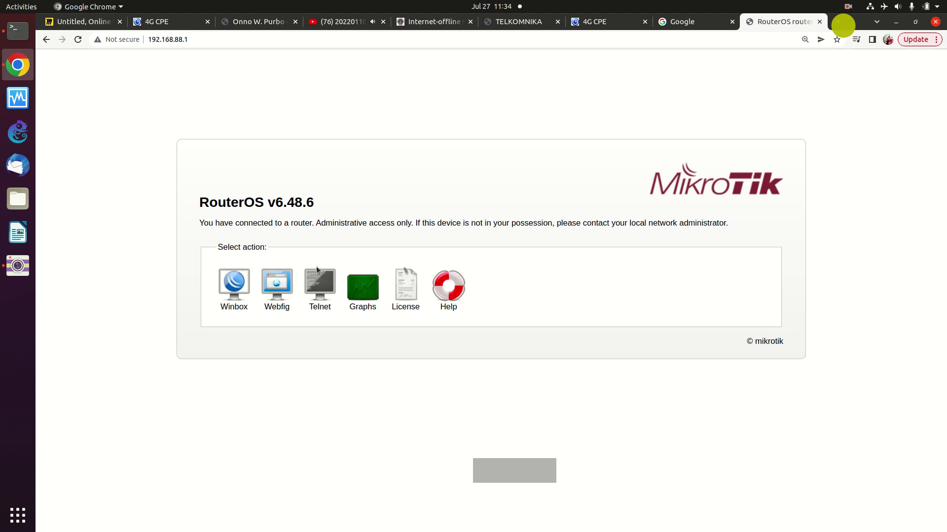
- Launch WebFig from the RouterOS v6.48.6 start page to view the interface list
left_click(277, 291)
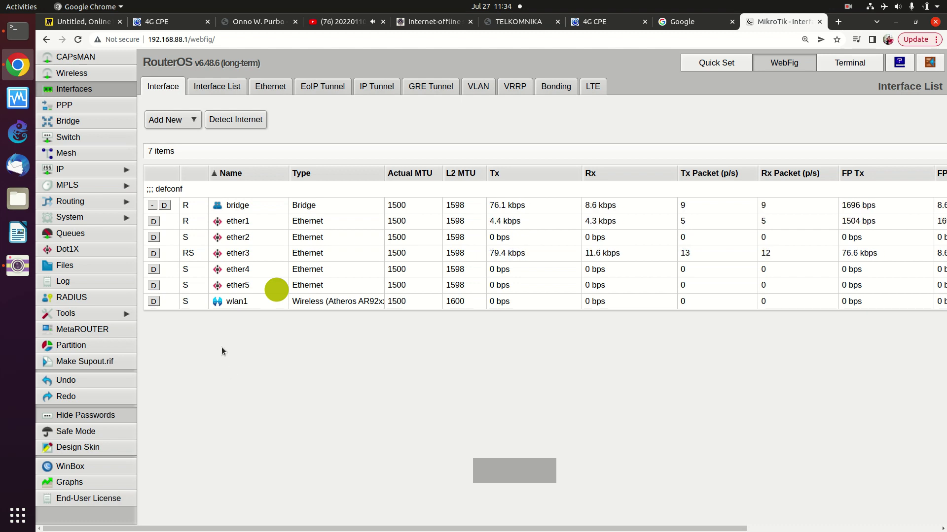
- Show IP > Addresses: 192.168.8.28/24 on ether1 and 192.168.88.1/24 on bridge
left_click(102, 170)
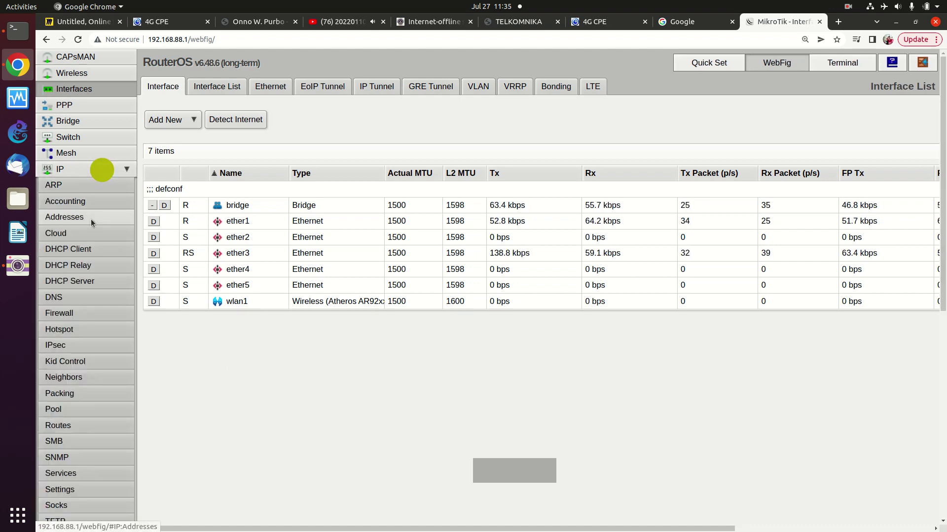
left_click(94, 220)
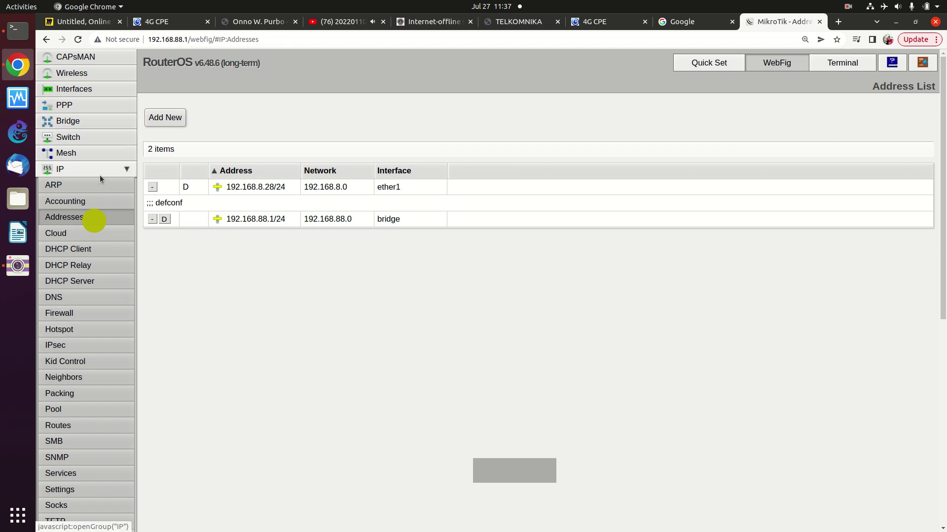
- Open wlan1's wireless settings and shorten its SSID from MikroTik-20D755 to MikroTik
left_click(72, 73)
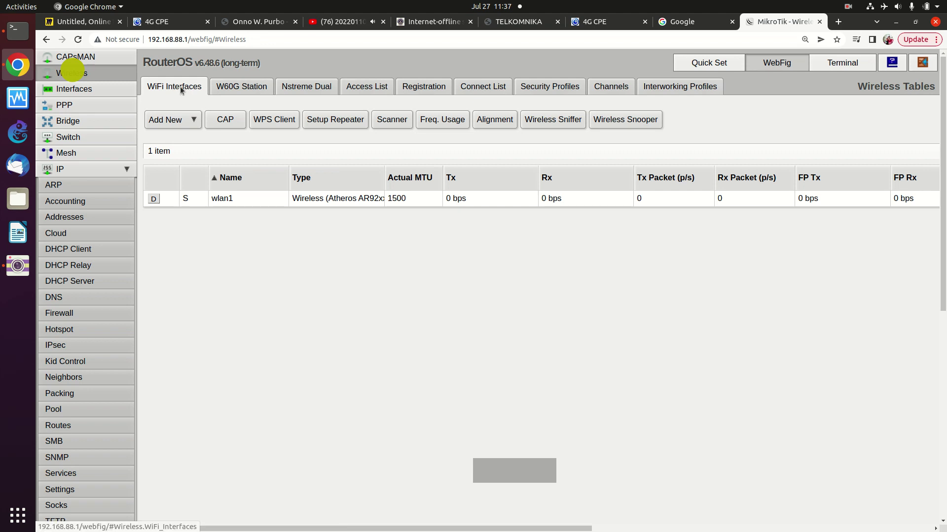
left_click(221, 198)
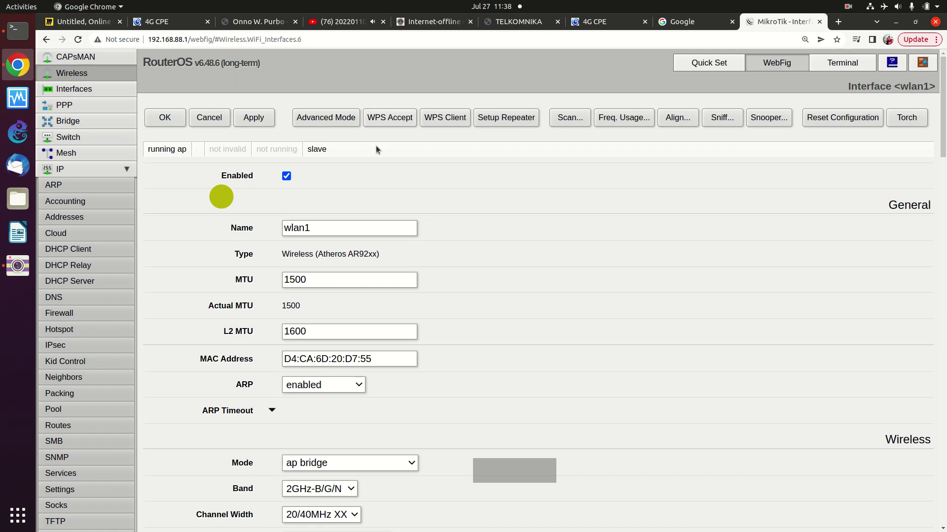
scroll(342, 168, "down", 10)
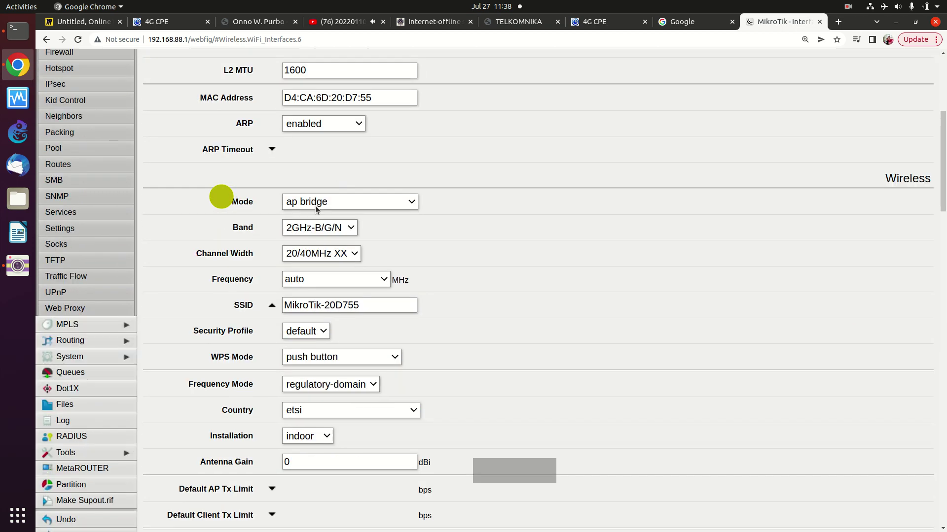
left_click(369, 305)
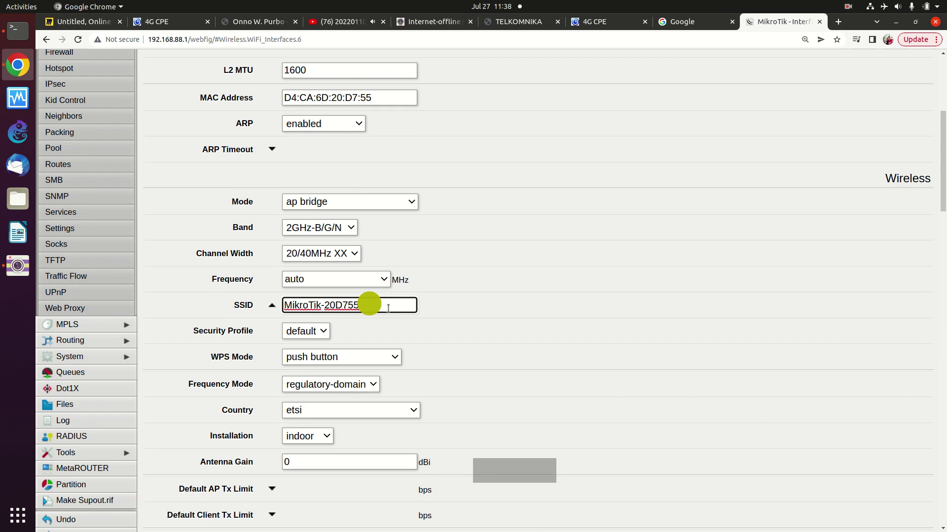
key("BackSpace")
key("BackSpace")
key("BackSpace")
key("BackSpace")
key("BackSpace")
key("BackSpace")
key("BackSpace")
scroll(366, 360, "down", 2)
scroll(360, 379, "down", 10)
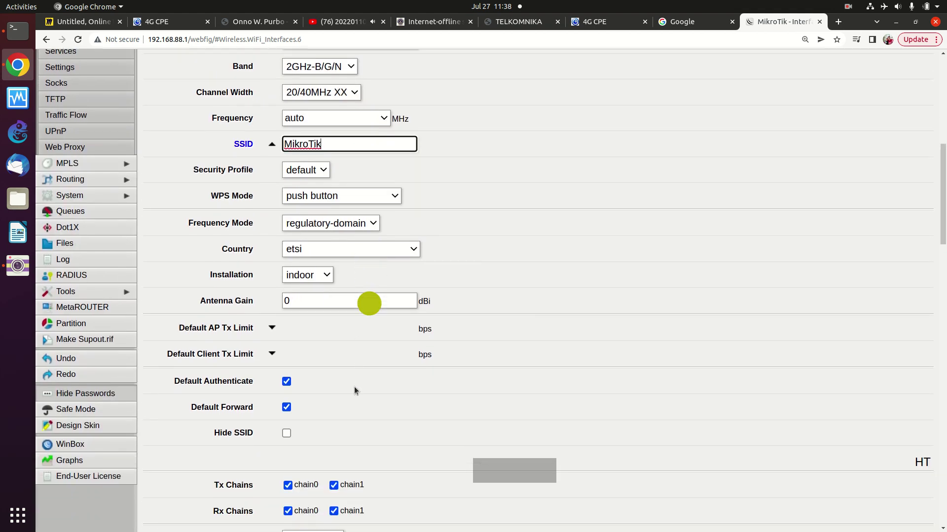
scroll(354, 386, "down", 13)
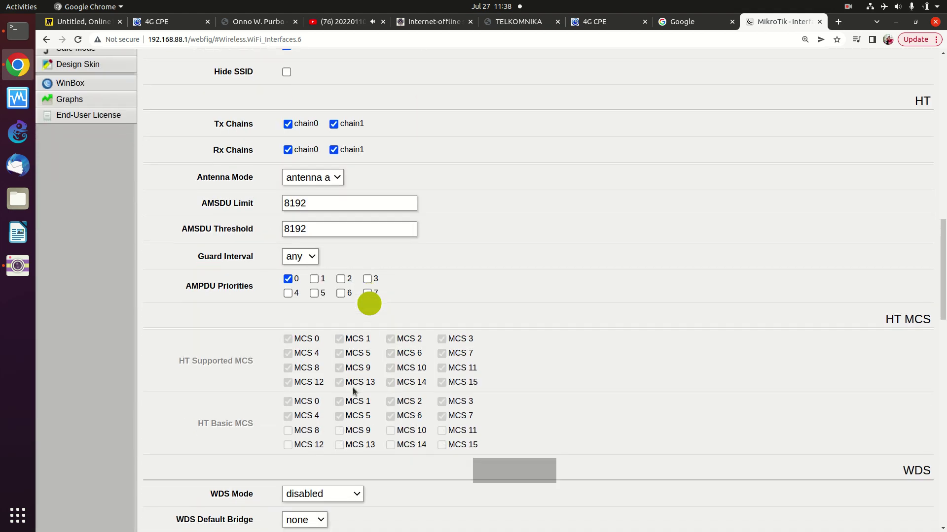
scroll(351, 384, "down", 18)
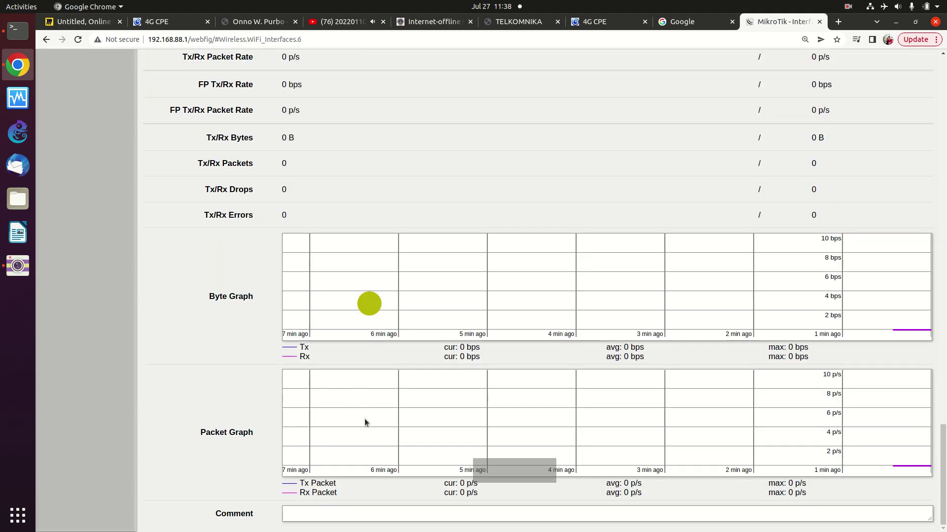
scroll(364, 419, "up", 6)
scroll(366, 410, "up", 20)
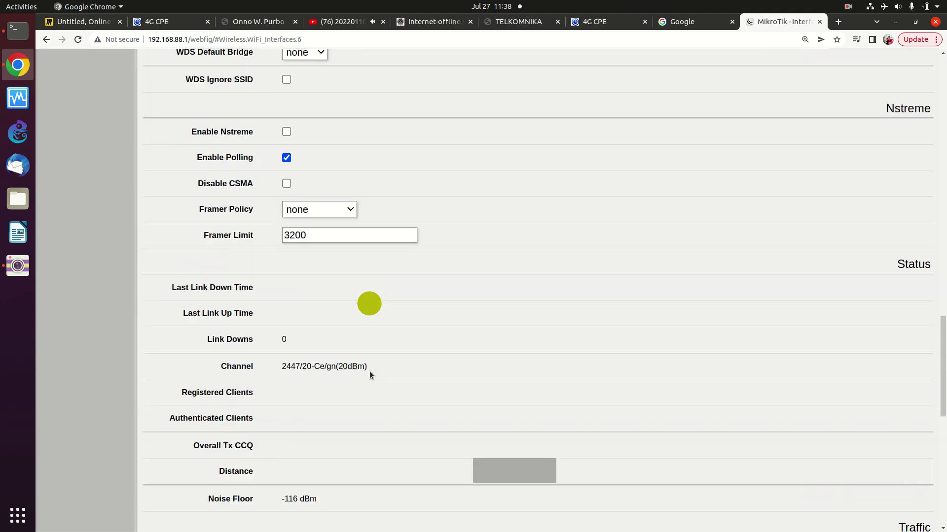
scroll(368, 365, "up", 20)
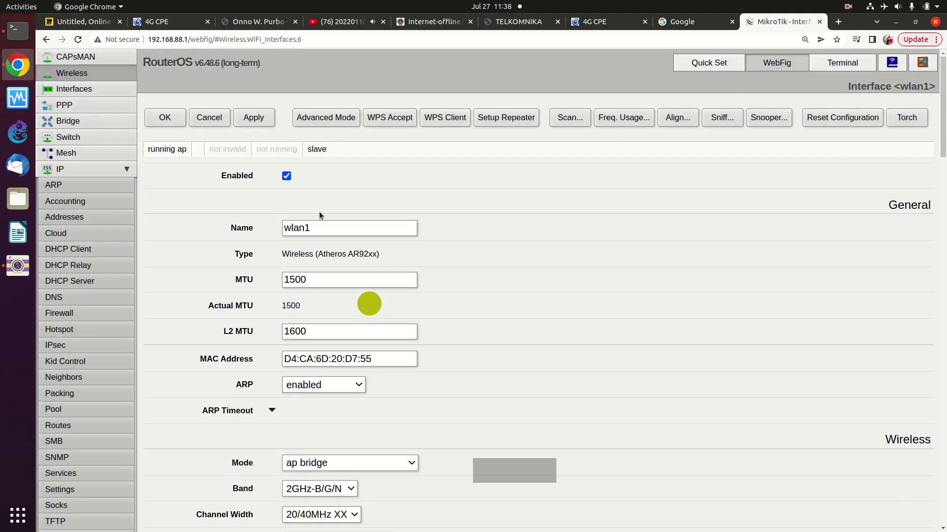
- Apply the SSID MikroTik to the wlan1 interface on the router
left_click(246, 117)
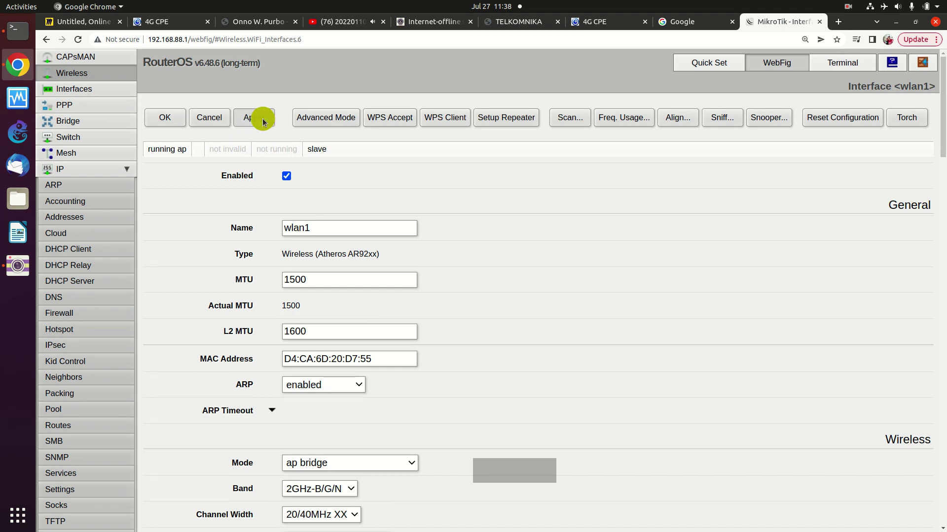
left_click(262, 120)
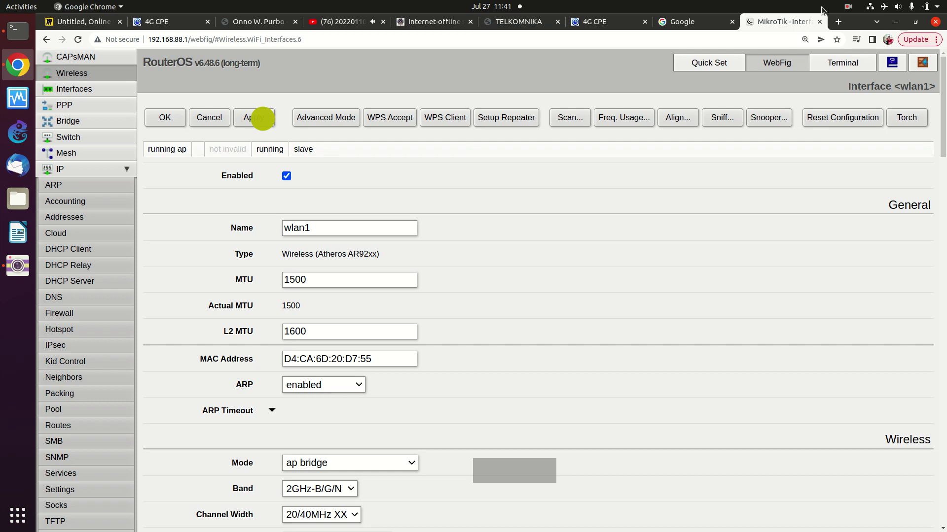
- Open a new Chrome tab on Google's start page for a web search
left_click(838, 22)
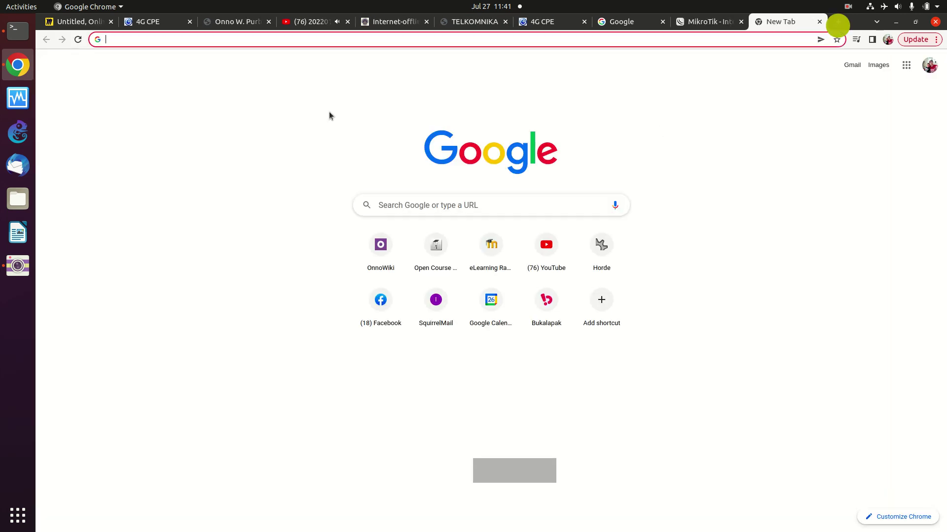
- Search Google for 'ligodlb echo5 default ip'
type("ligo")
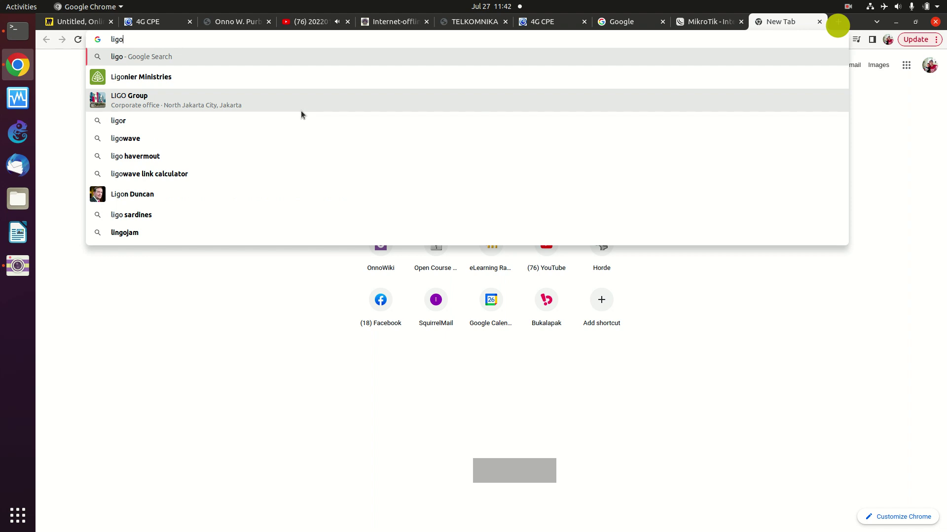
type("dlb")
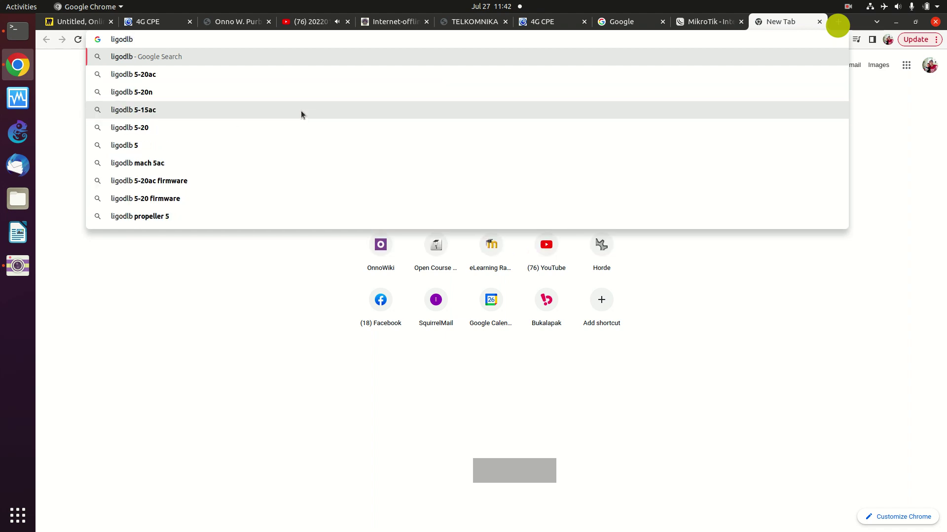
type(" echo")
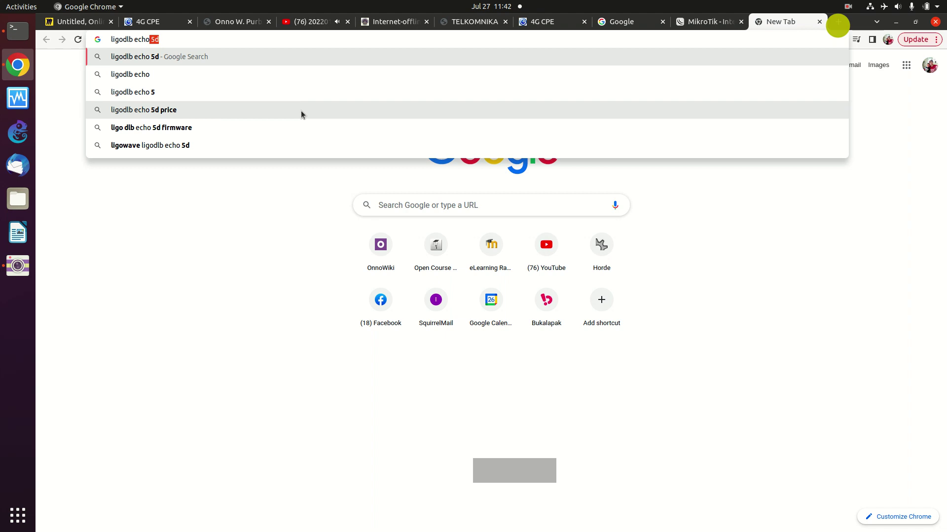
type("5")
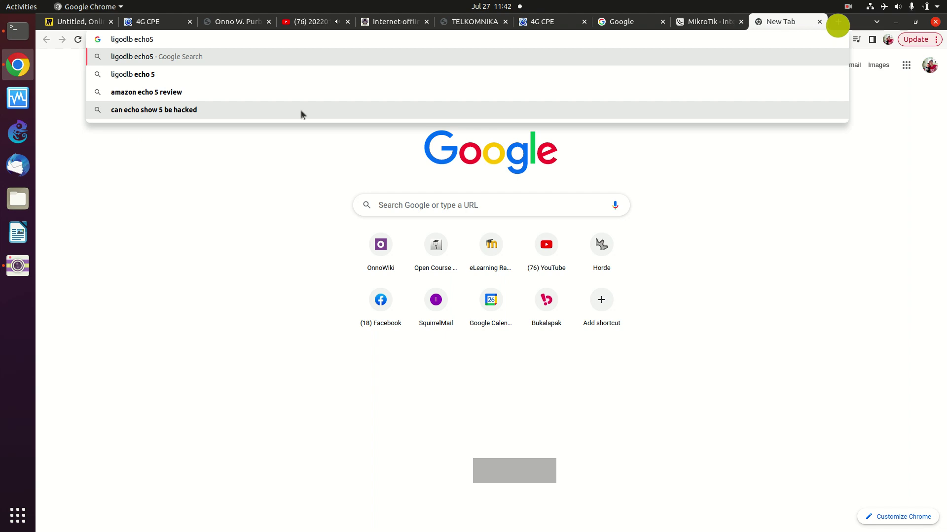
type("default ip")
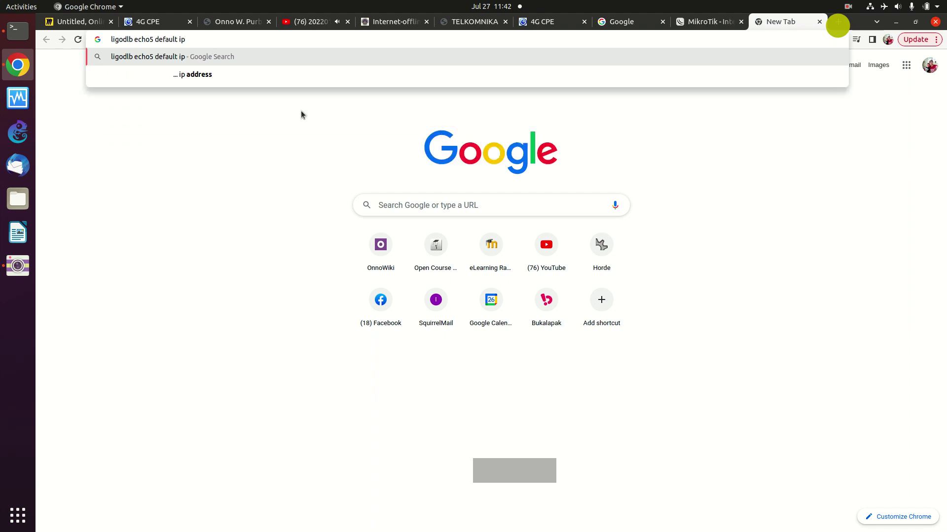
key("Return")
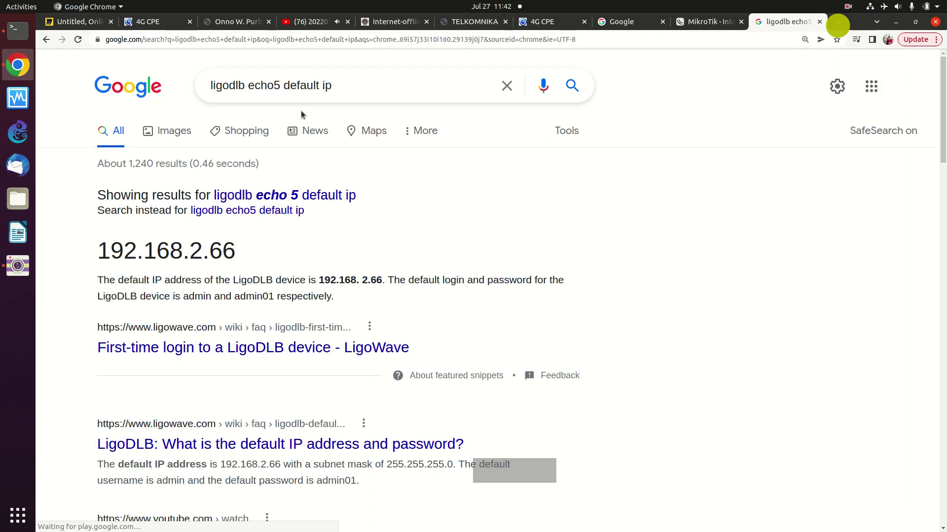
- Highlight the default IP 192.168.2.66 in the featured snippet
left_click_drag(101, 248, 277, 240)
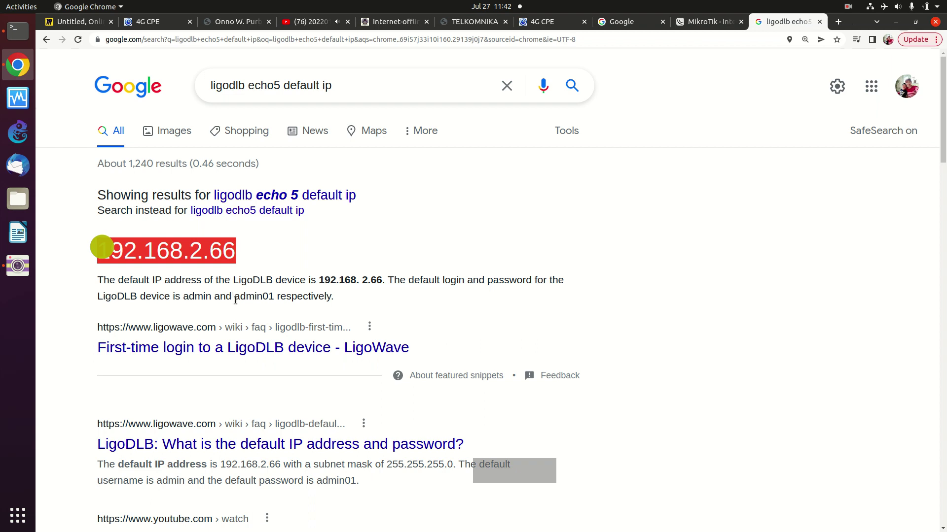
- Highlight the default login and password in the featured snippet sentence
left_click_drag(185, 296, 271, 295)
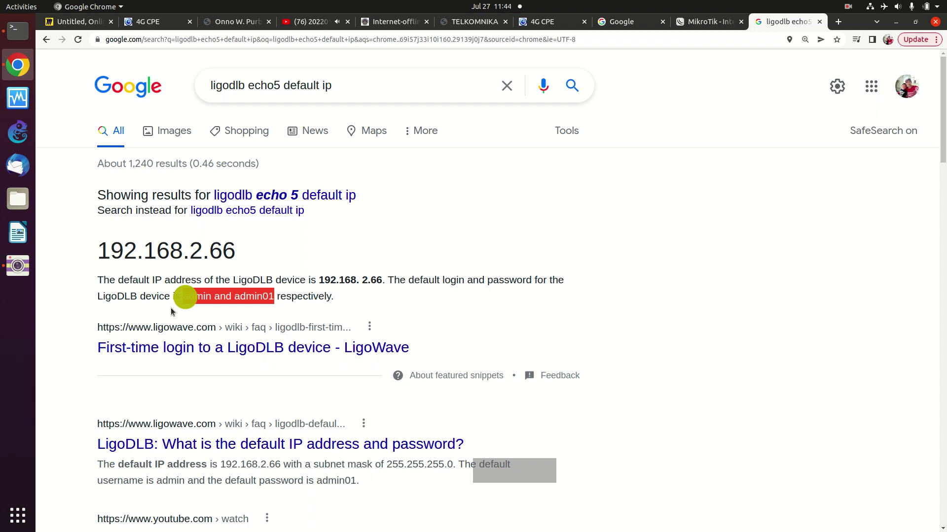
- Right-click the featured snippet text on the results page
right_click(170, 307)
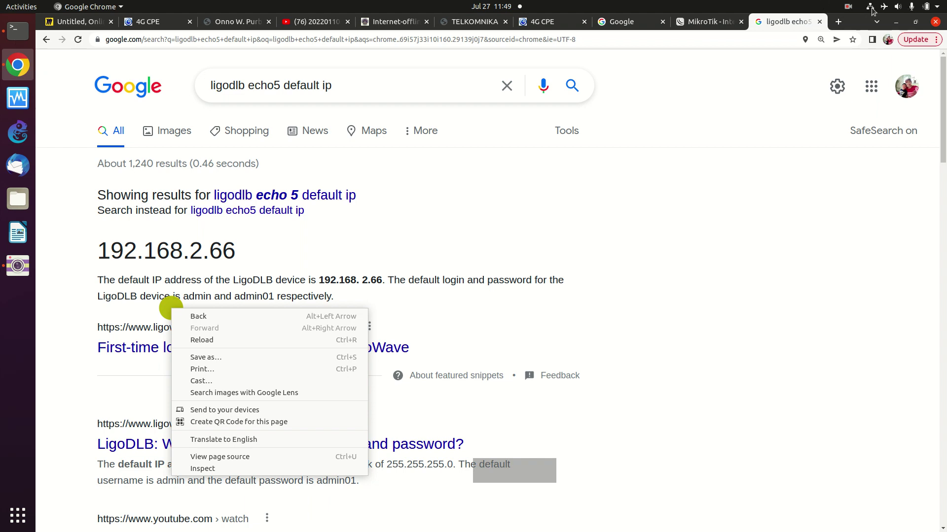
- Dismiss the page menu and open the Wired connection's details in Ubuntu Settings
left_click(873, 24)
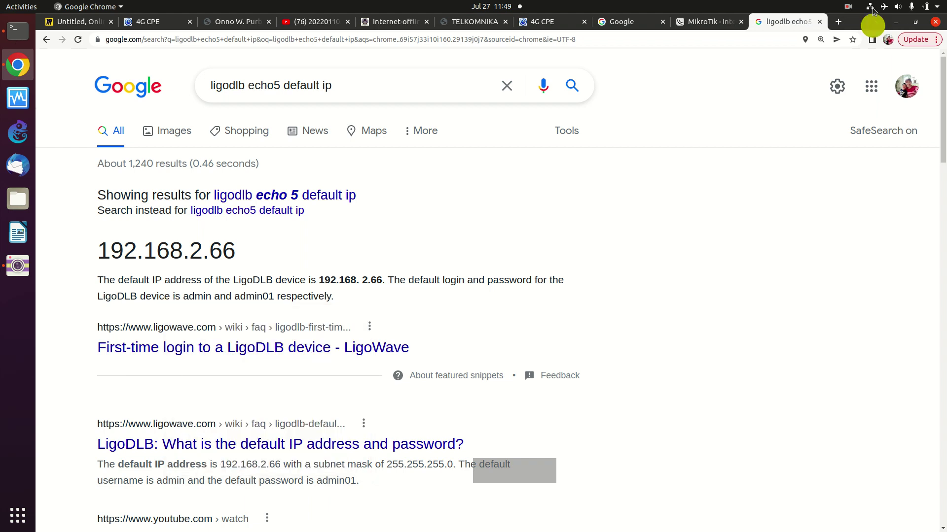
left_click(870, 8)
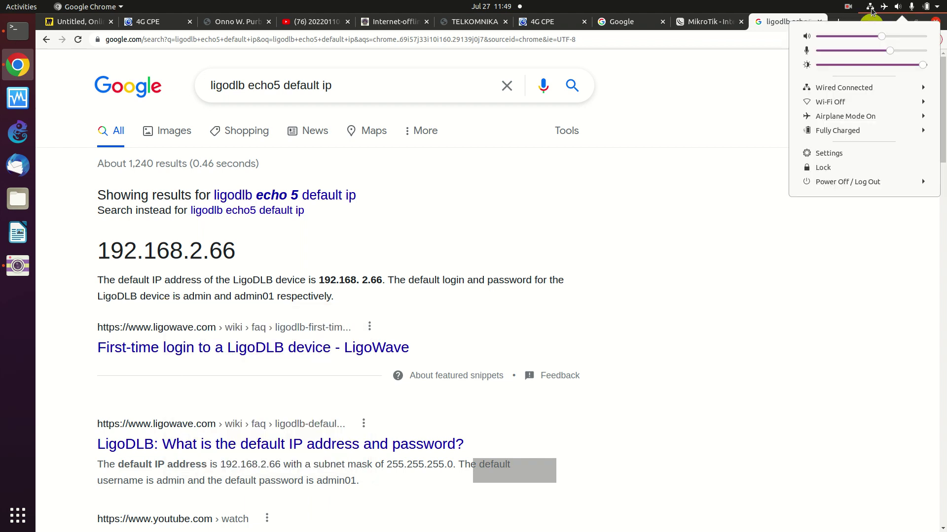
left_click(852, 92)
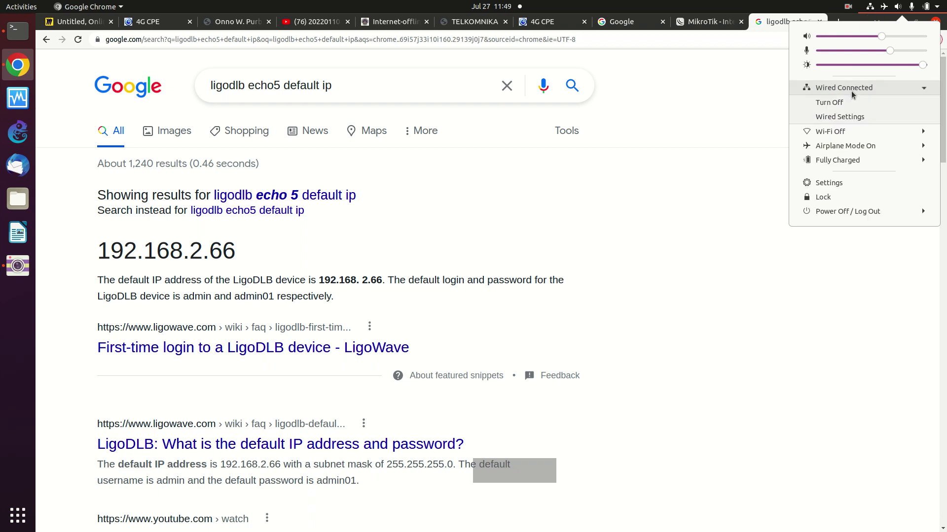
left_click(844, 117)
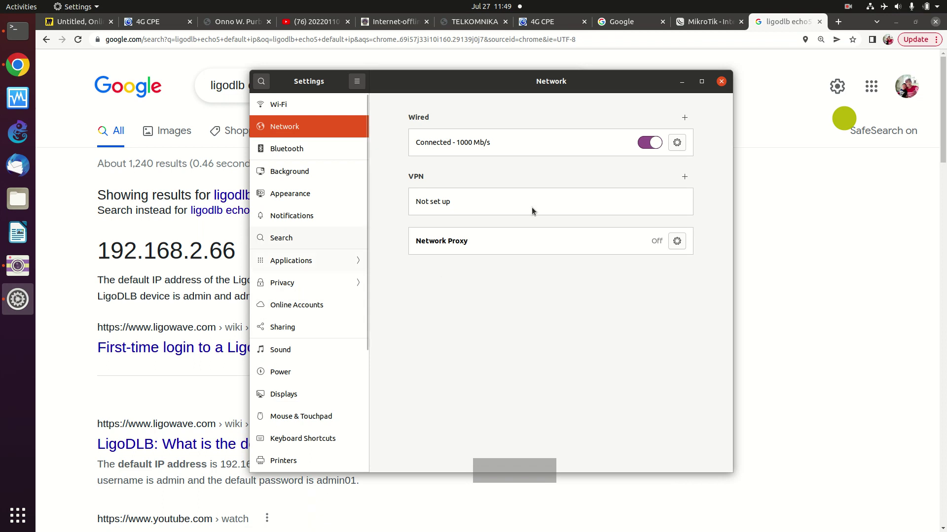
left_click(674, 144)
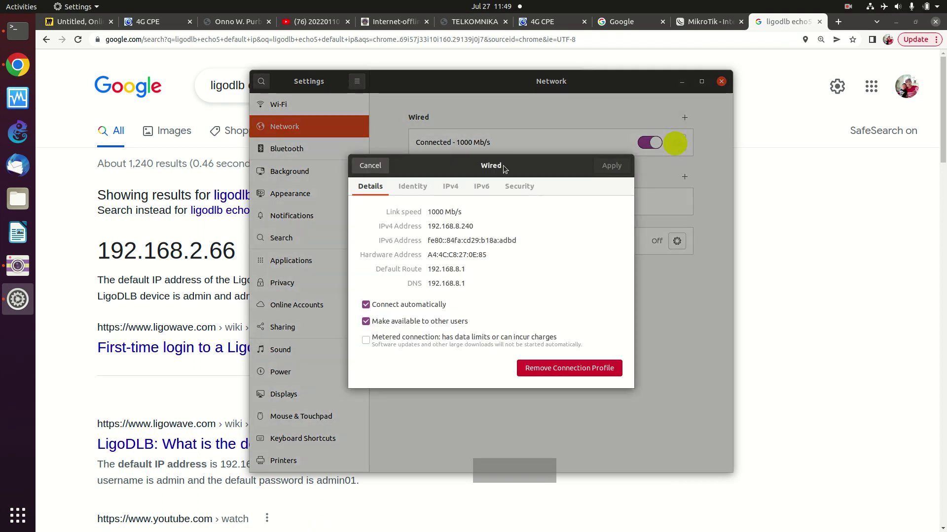
- Switch wired IPv4 to Manual with static address 192.168.2.30
left_click(450, 186)
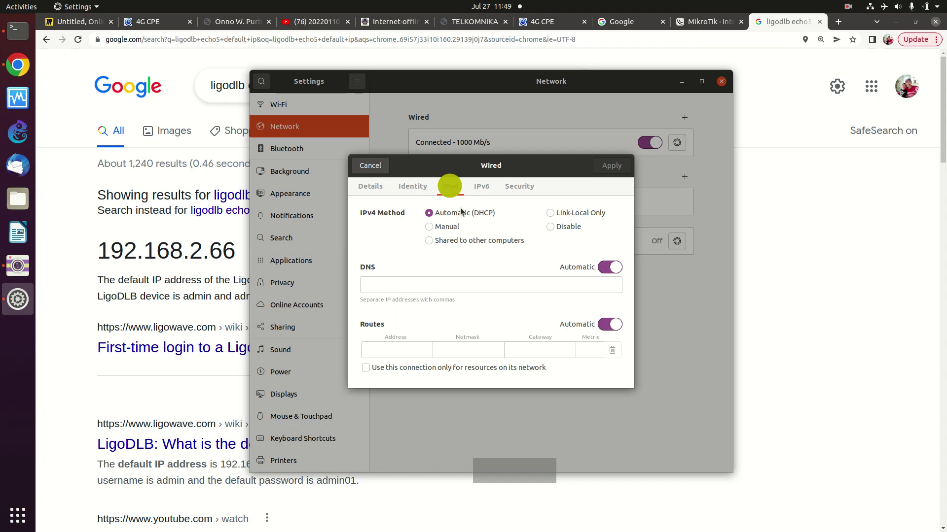
left_click(446, 230)
left_click(395, 290)
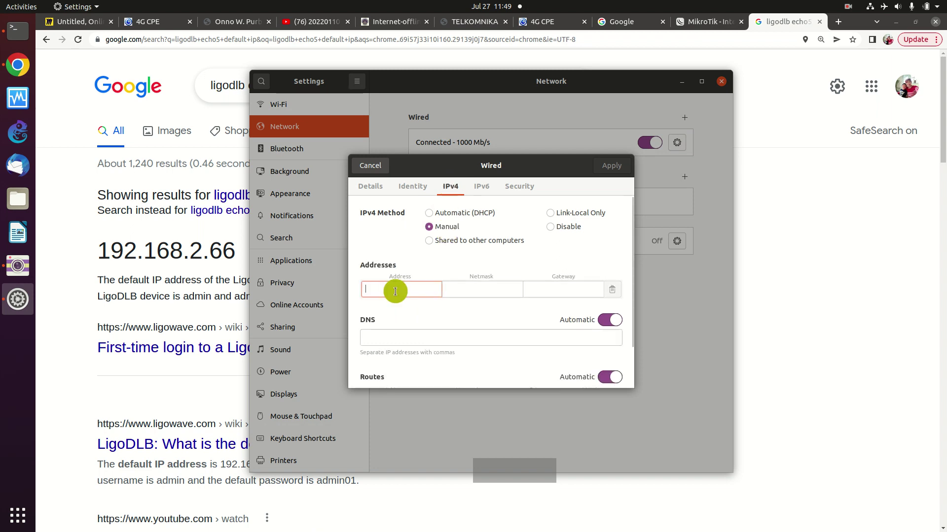
type("192.1")
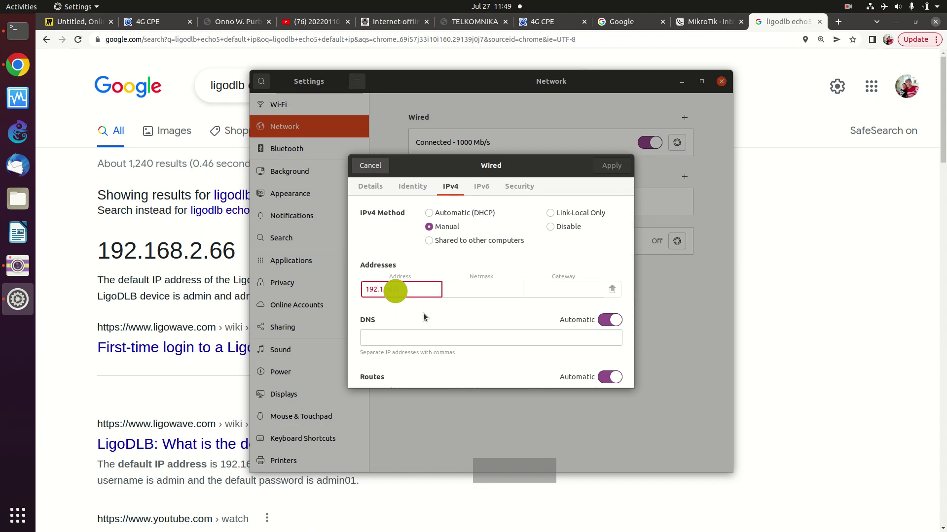
type("68.")
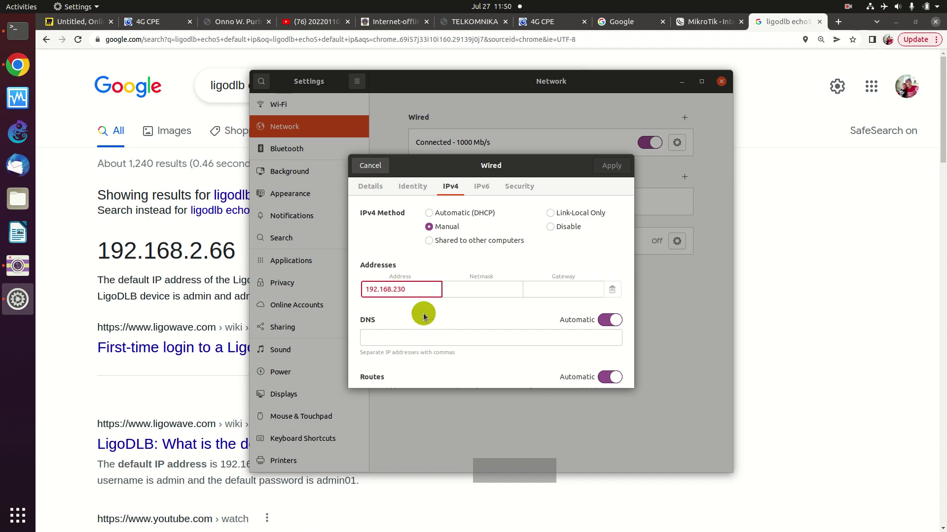
type("2.3")
key("BackSpace")
type(".30")
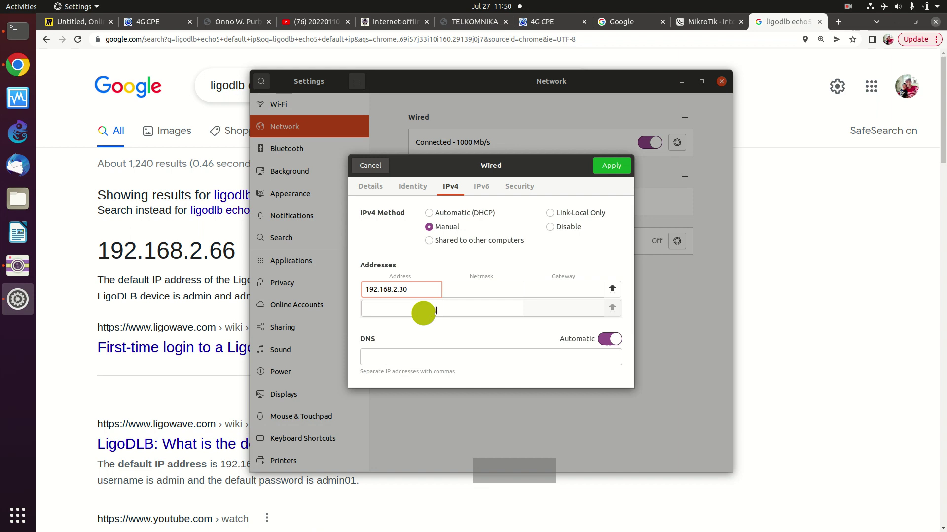
- Set netmask 24, leave the gateway empty, and apply the IPv4 settings
left_click(483, 288)
type("24")
key("BackSpace")
key("BackSpace")
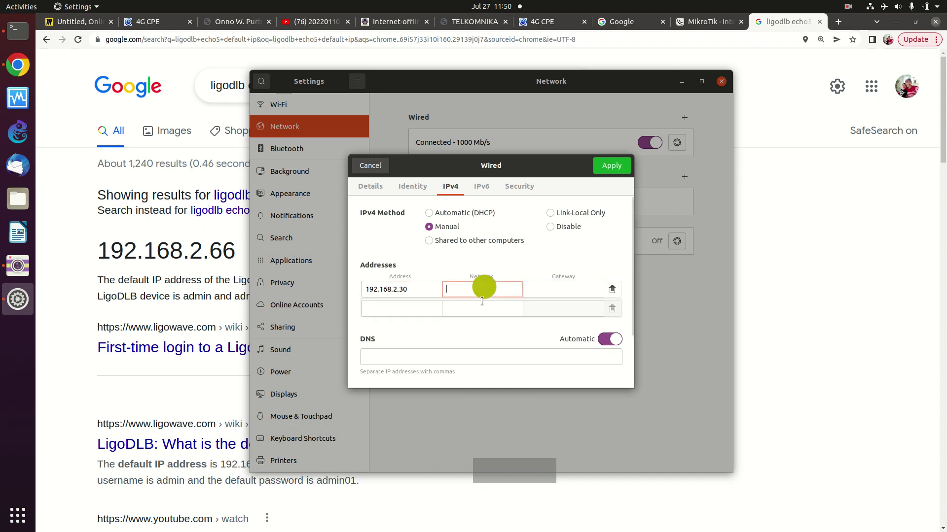
type("24")
left_click(546, 292)
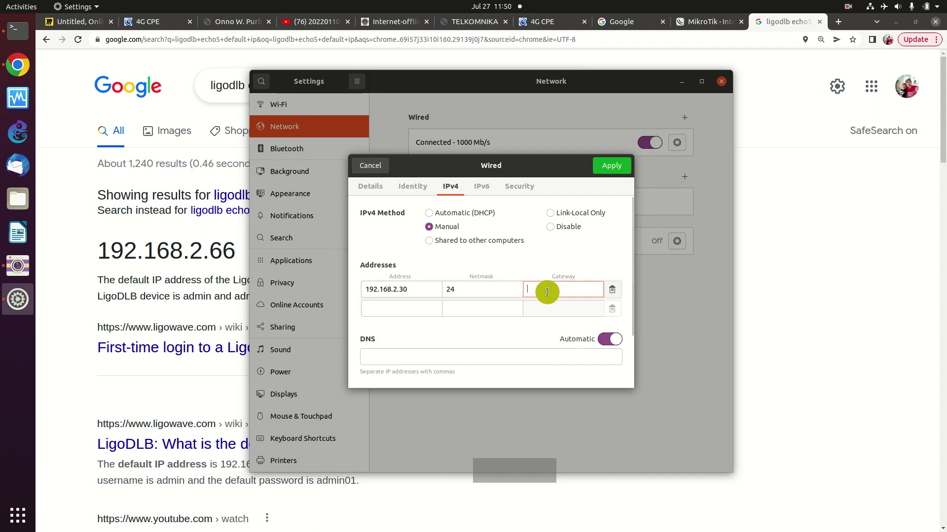
type("0")
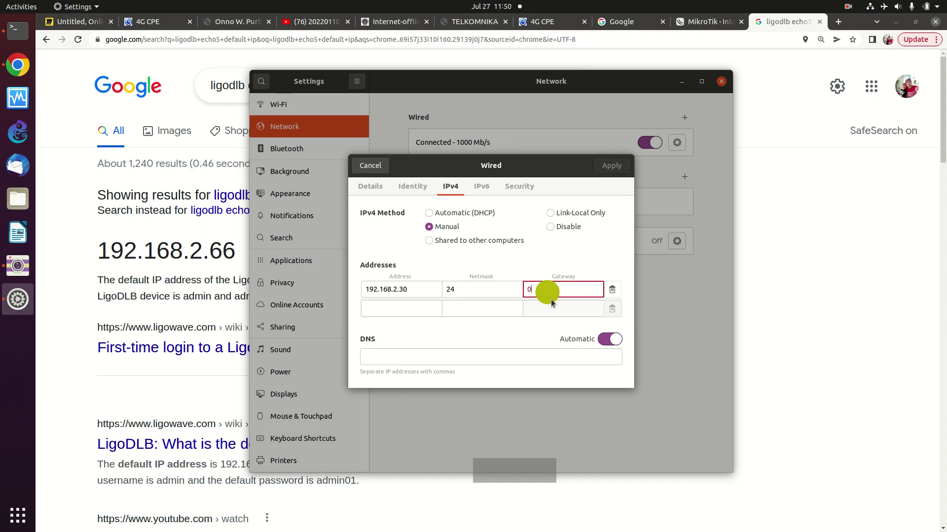
key("BackSpace")
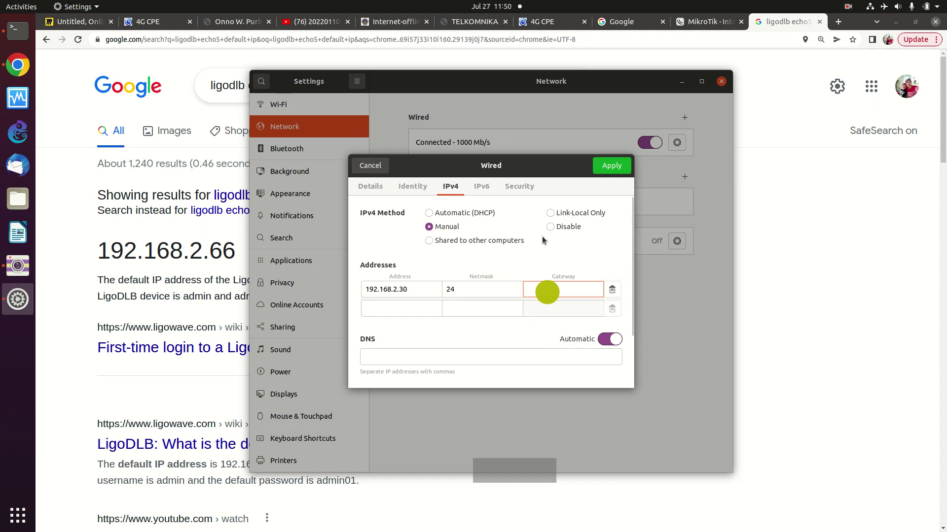
left_click(606, 166)
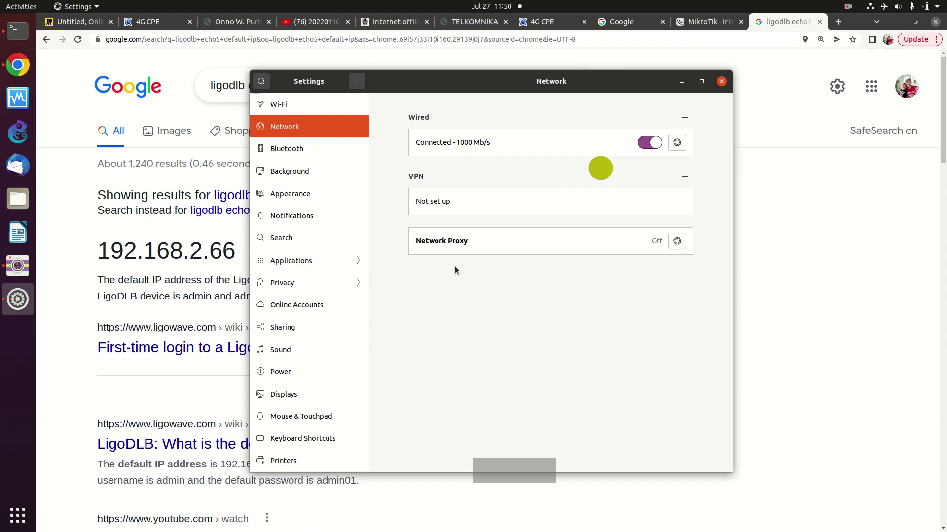
- Turn the wired connection off and back on, then bring the Terminal forward
left_click(646, 142)
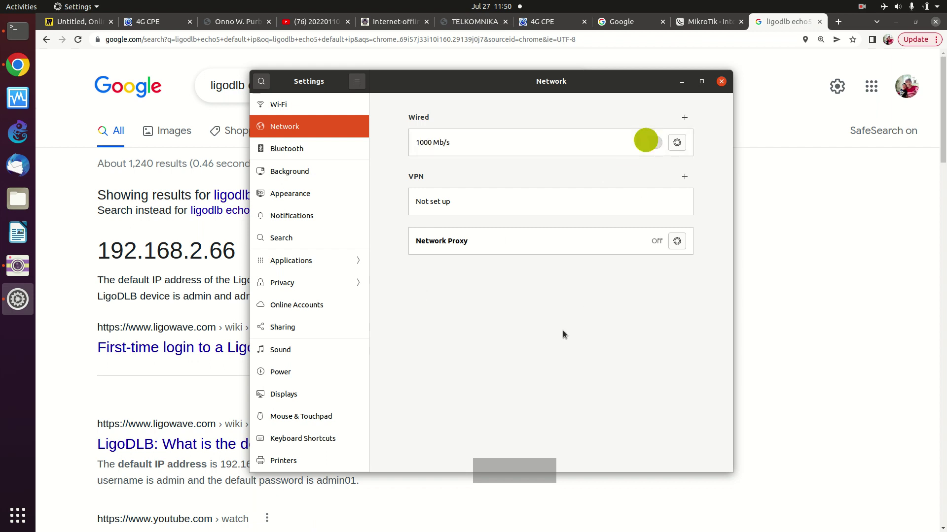
left_click(654, 143)
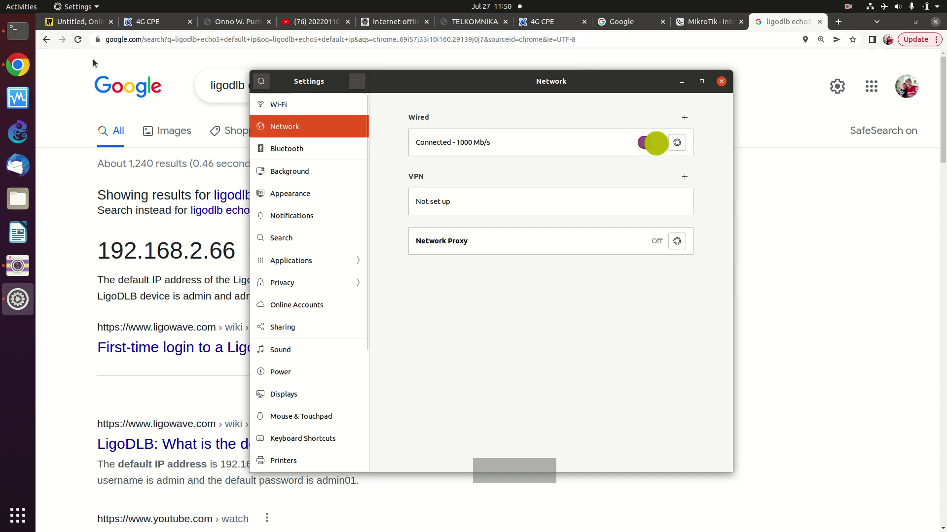
left_click(18, 33)
- Rerun ifconfig to confirm 192.168.2.30, then ping 192.168.2.66
key("Up")
key("Up")
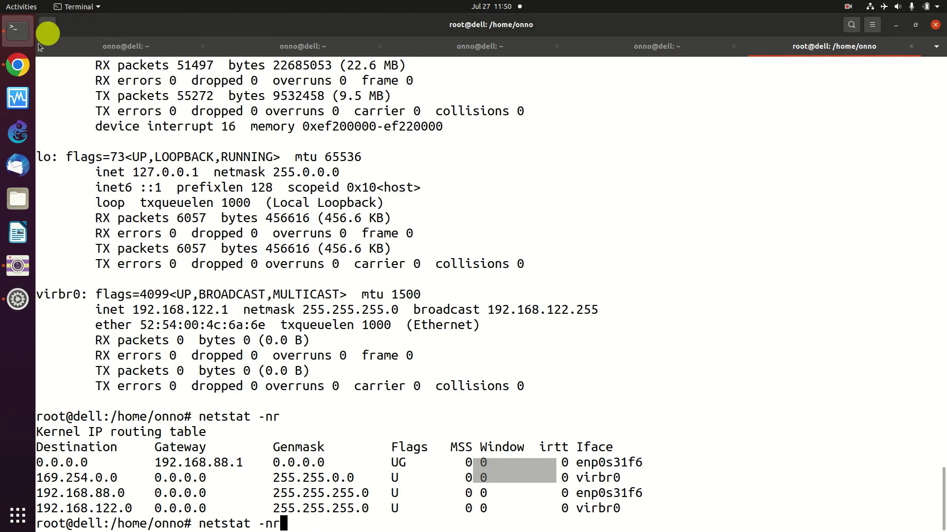
key("Return")
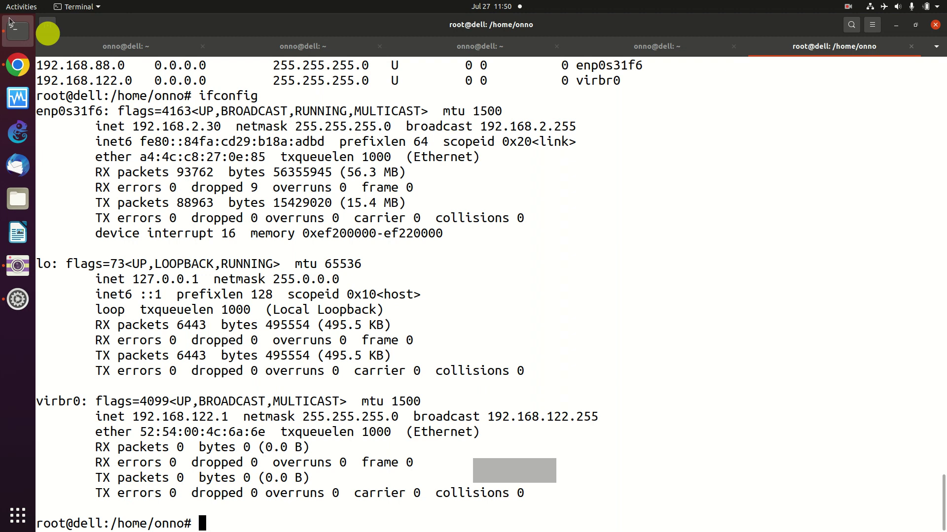
type("ping 192.168")
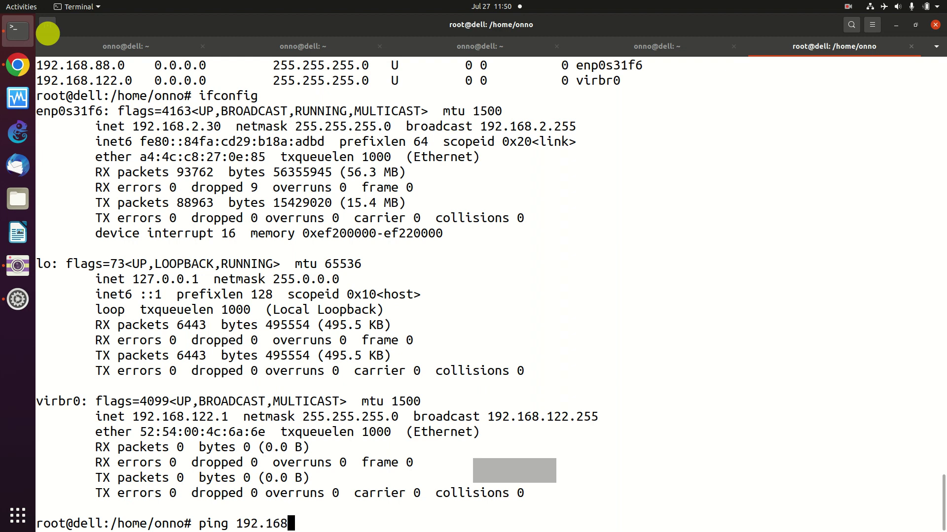
type(".2.66")
key("Return")
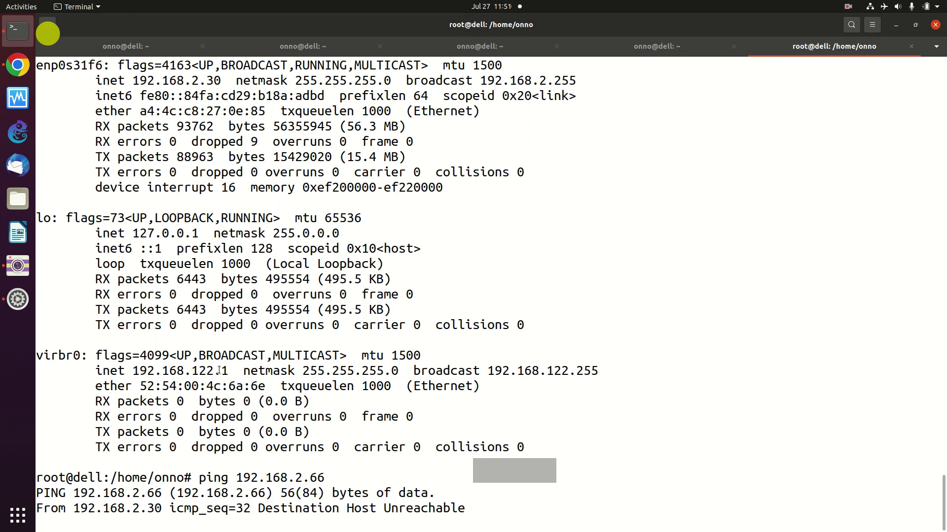
- Stop the failing ping to 192.168.2.66, rerun it, and stop it again
key("Return")
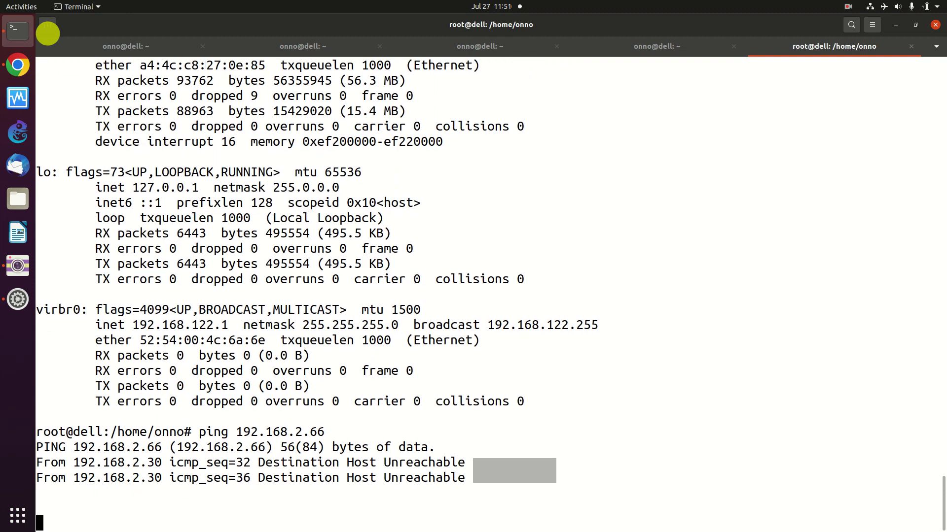
key("ctrl+c")
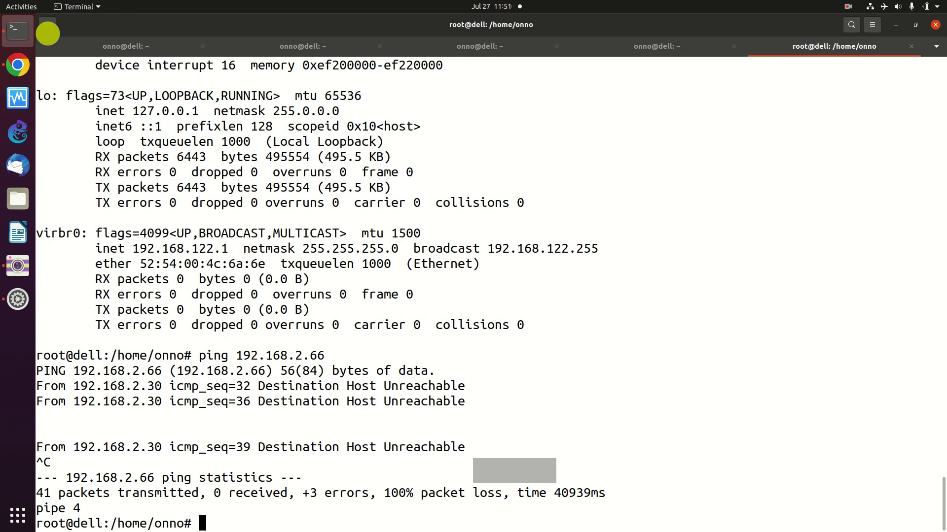
key("Up")
key("Return")
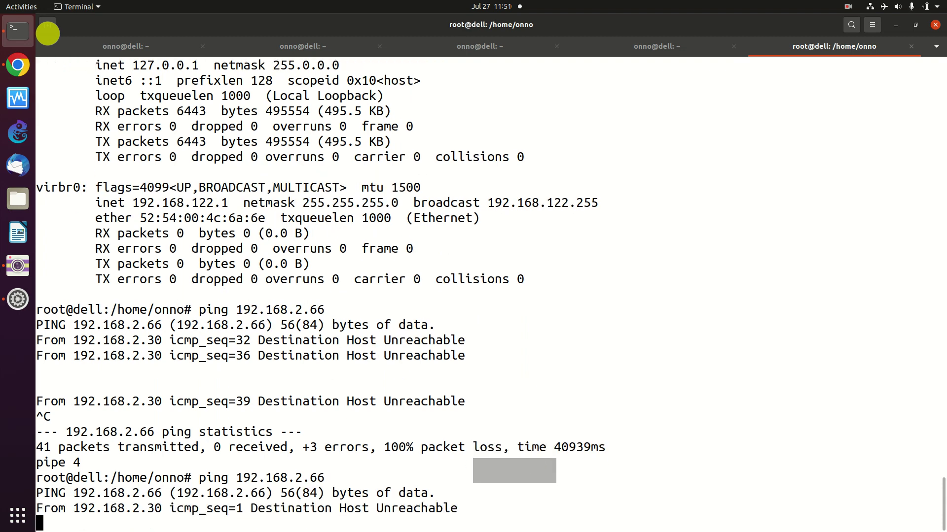
key("ctrl+c")
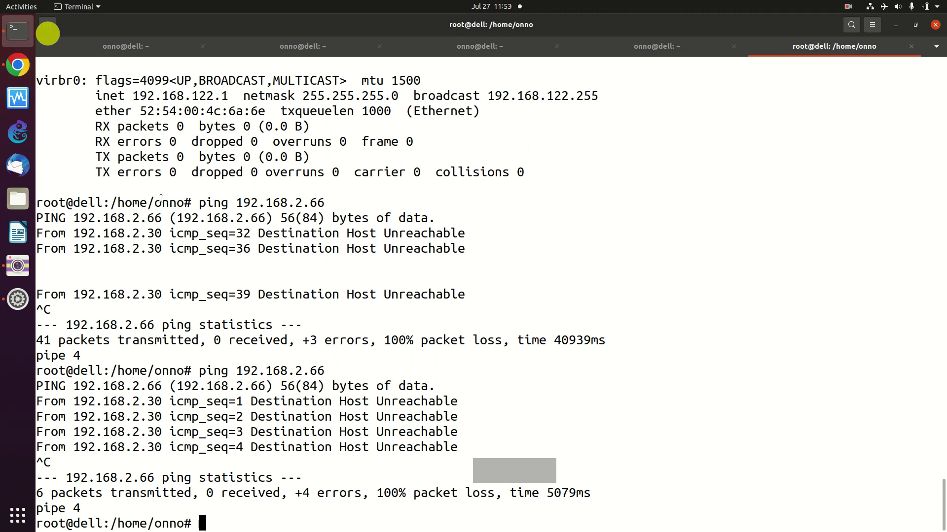
key("Up")
key("Up")
- Recheck ifconfig and ping 192.168.2.66 for 7 of 7 replies, then return to Chrome
key("Return")
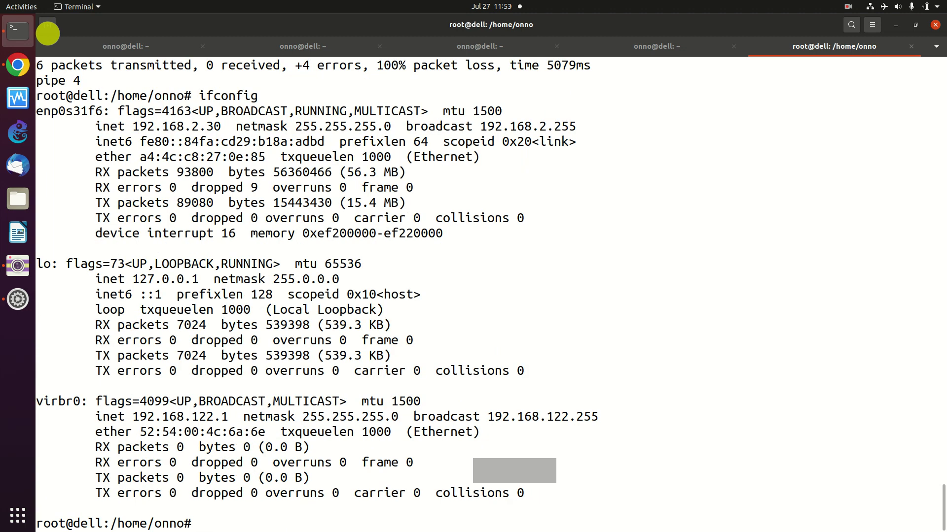
key("Up")
key("Up")
key("Return")
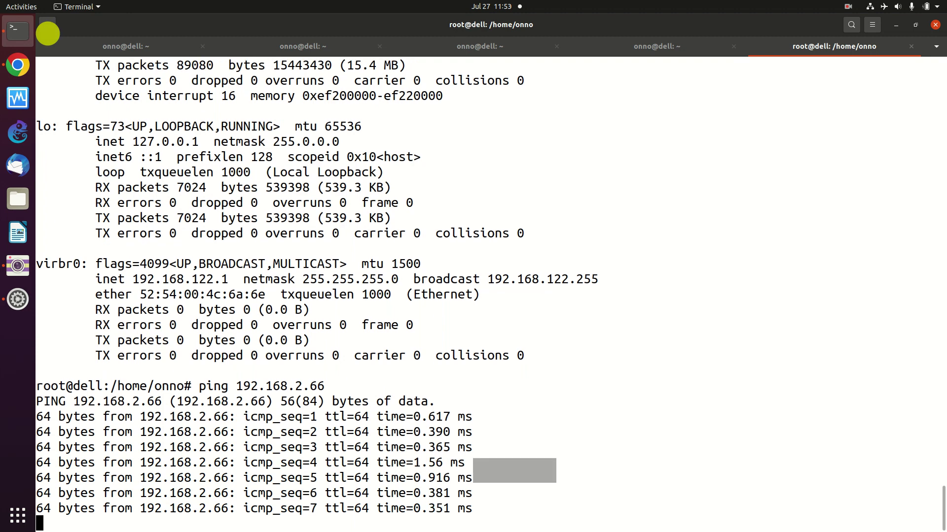
key("ctrl+c")
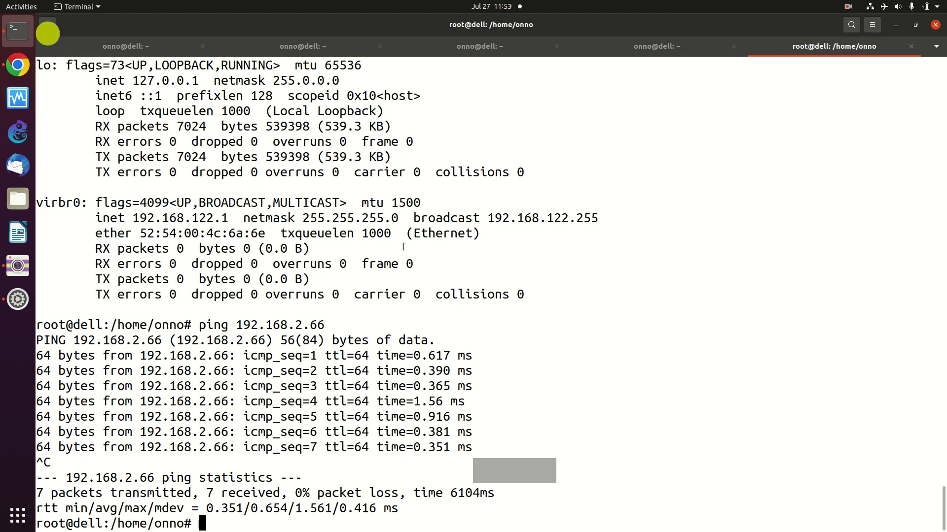
left_click(18, 65)
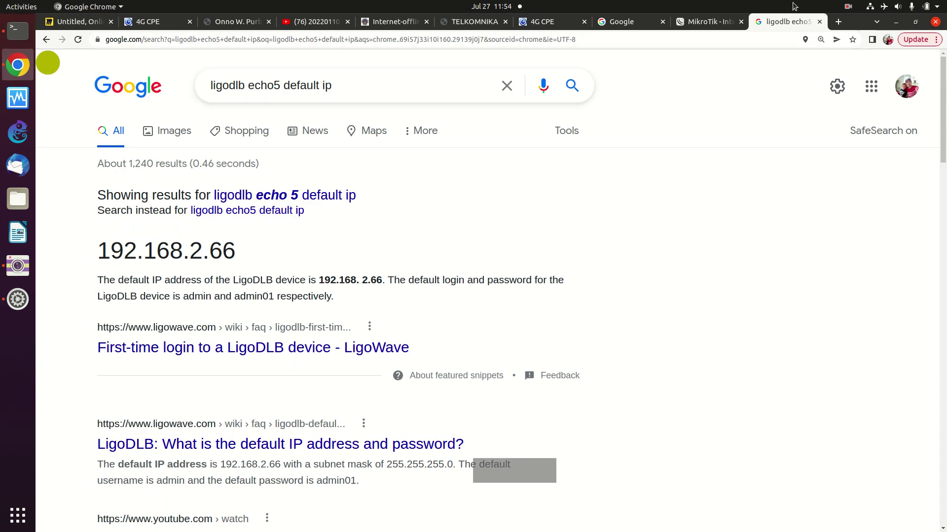
left_click(837, 21)
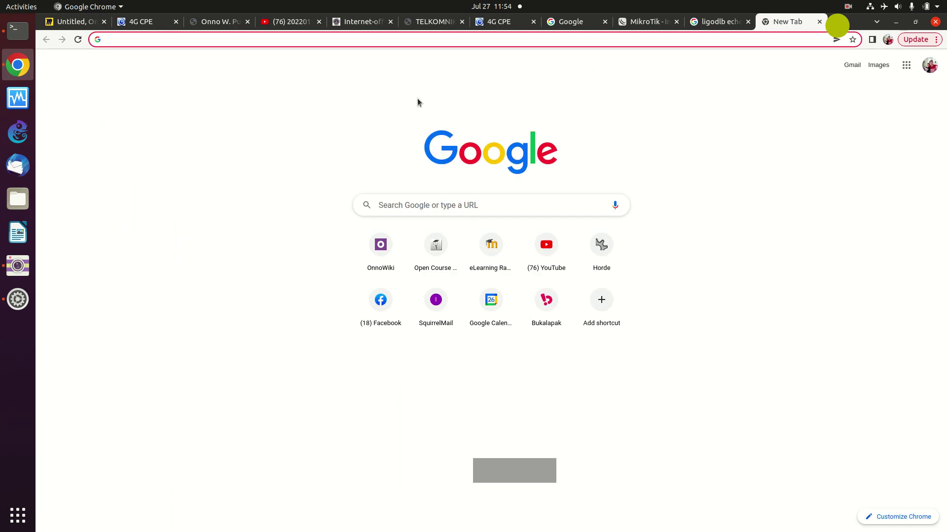
type("192.168.8.1")
key("Up")
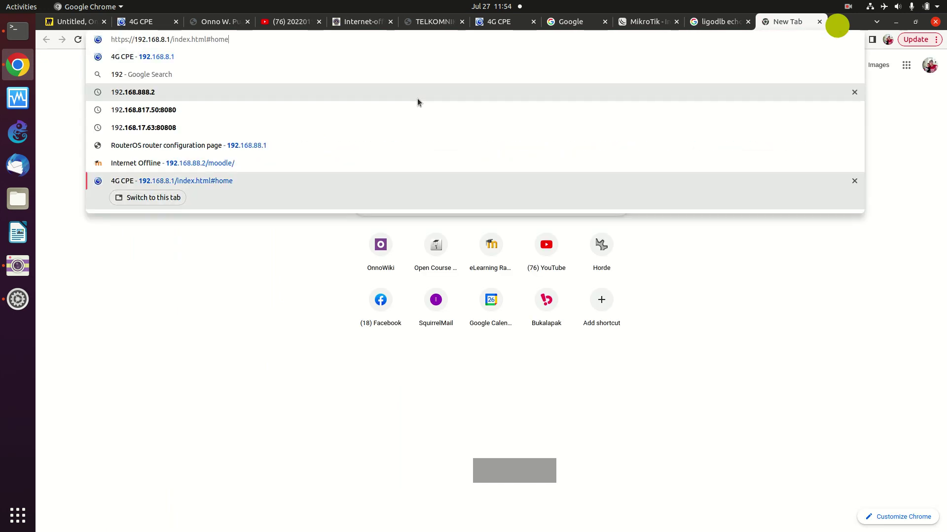
key("BackSpace")
key("BackSpace")
key("BackSpace")
key("BackSpace")
key("BackSpace")
key("BackSpace")
key("BackSpace")
key("BackSpace")
key("BackSpace")
key("BackSpace")
key("BackSpace")
key("BackSpace")
key("BackSpace")
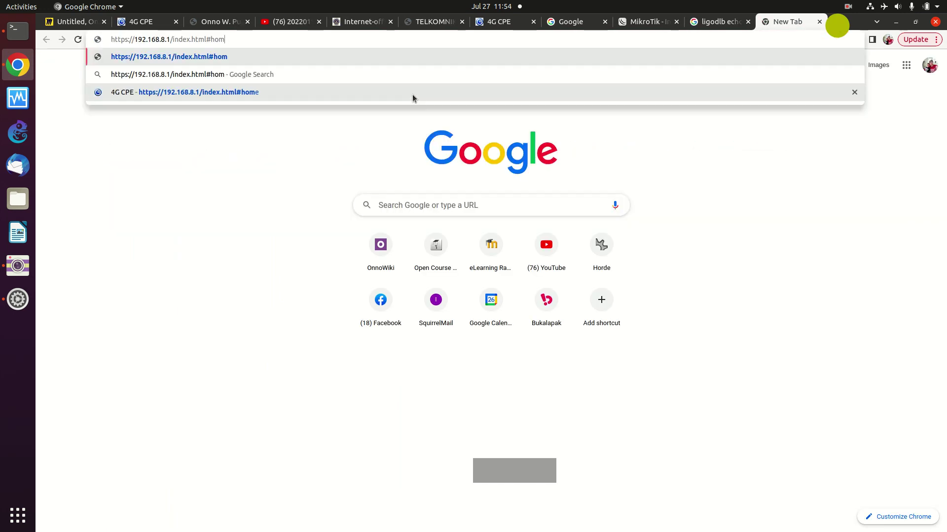
key("BackSpace")
key("BackSpace")
key("BackSpace")
key("BackSpace")
key("BackSpace")
key("BackSpace")
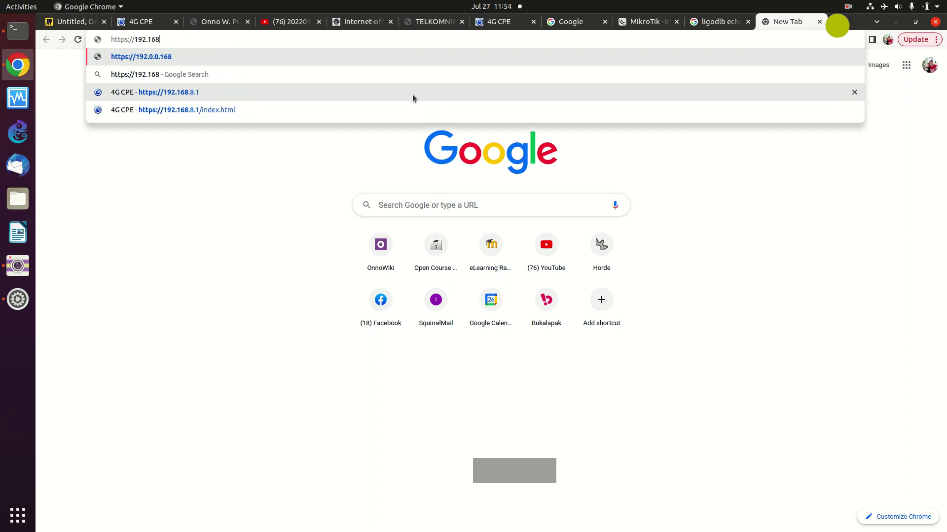
type(".2.66")
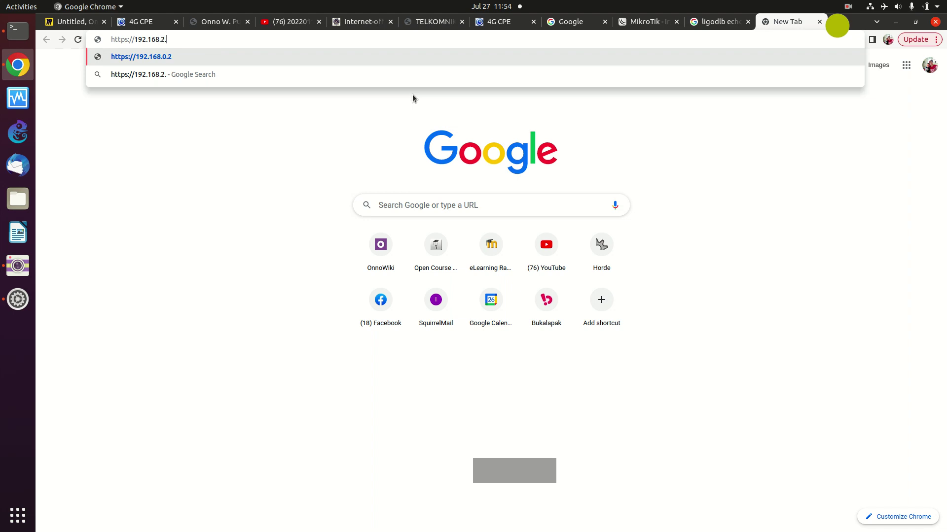
key("Return")
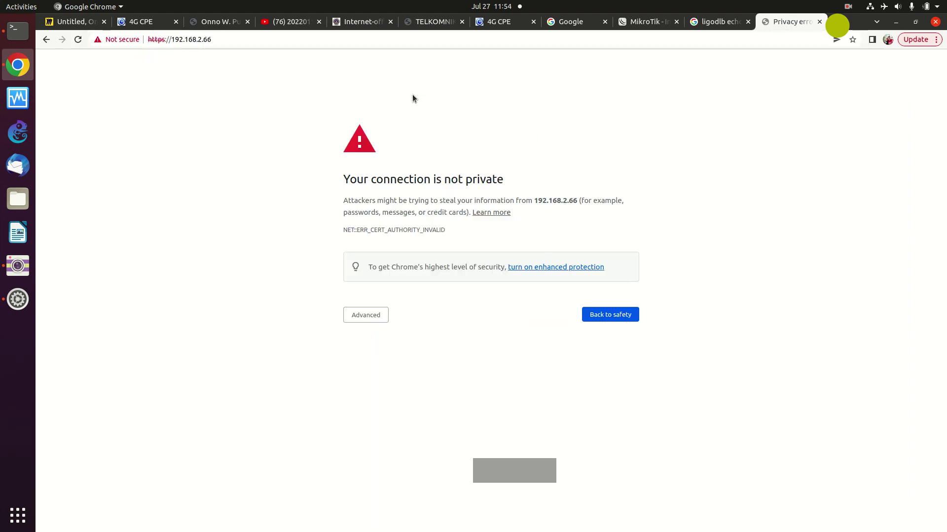
left_click(358, 315)
left_click(373, 390)
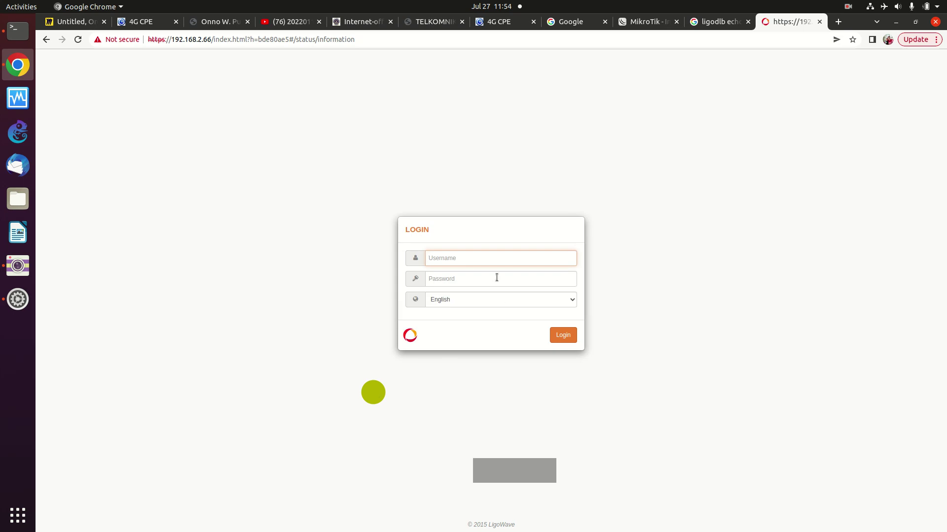
- Log in as admin and accept the US operating country agreement
type("admin")
left_click(485, 280)
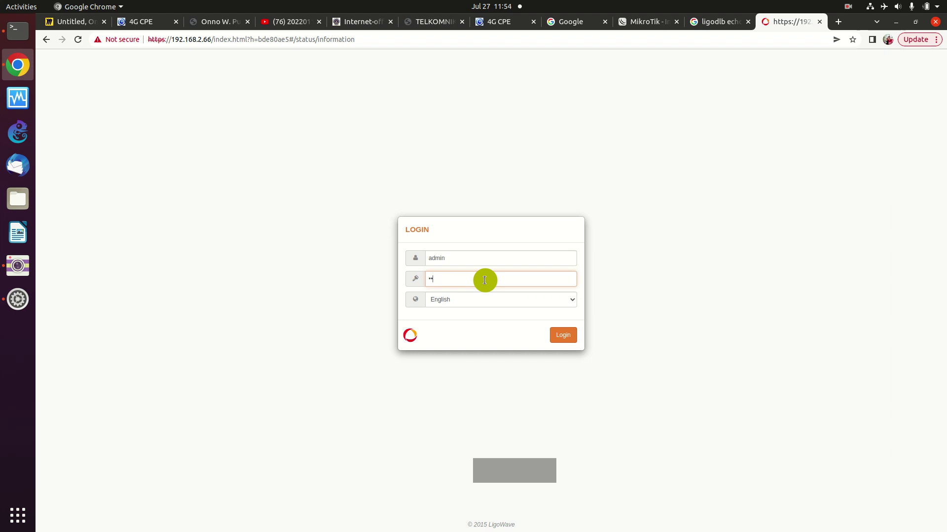
left_click(561, 341)
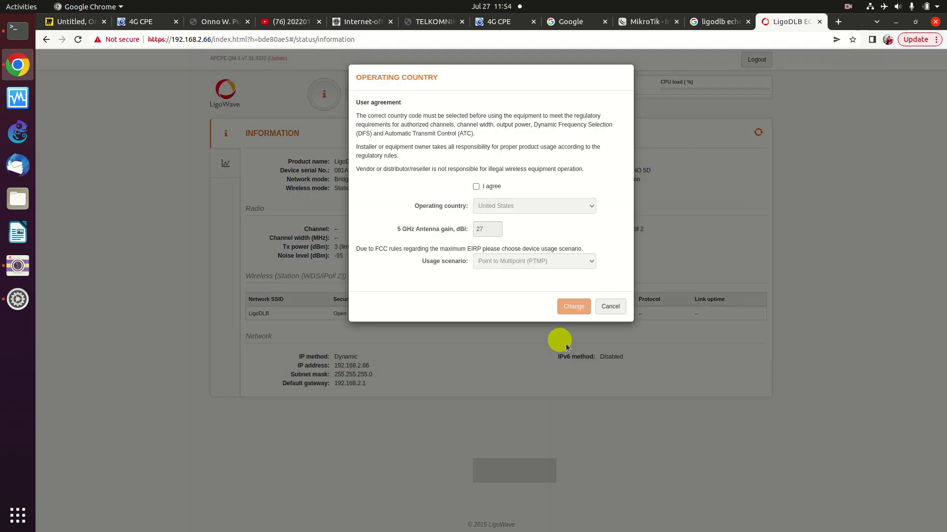
left_click(476, 187)
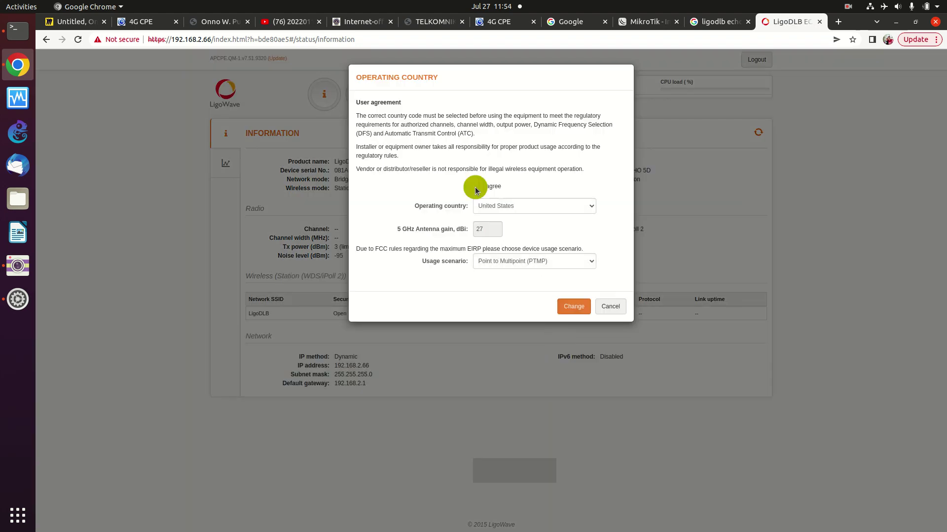
left_click(566, 313)
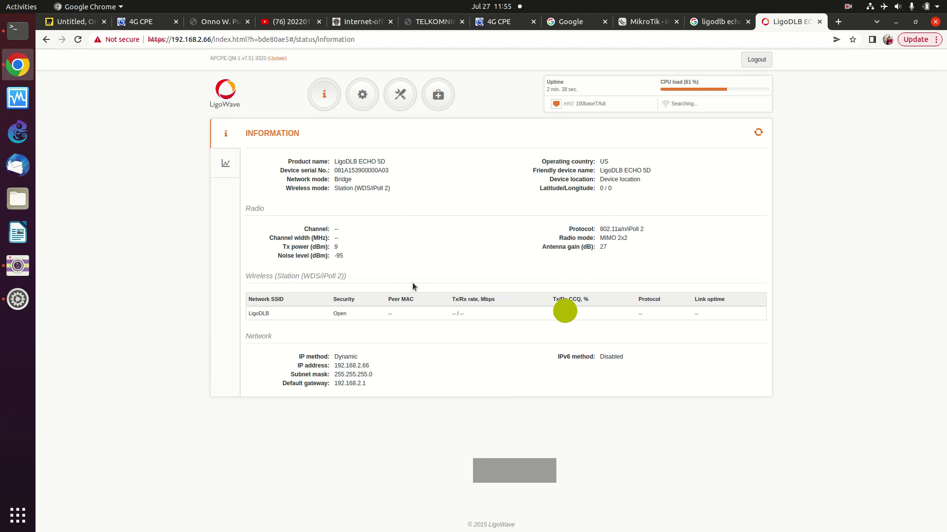
key("ctrl+plus")
key("ctrl+plus")
key("ctrl+plus")
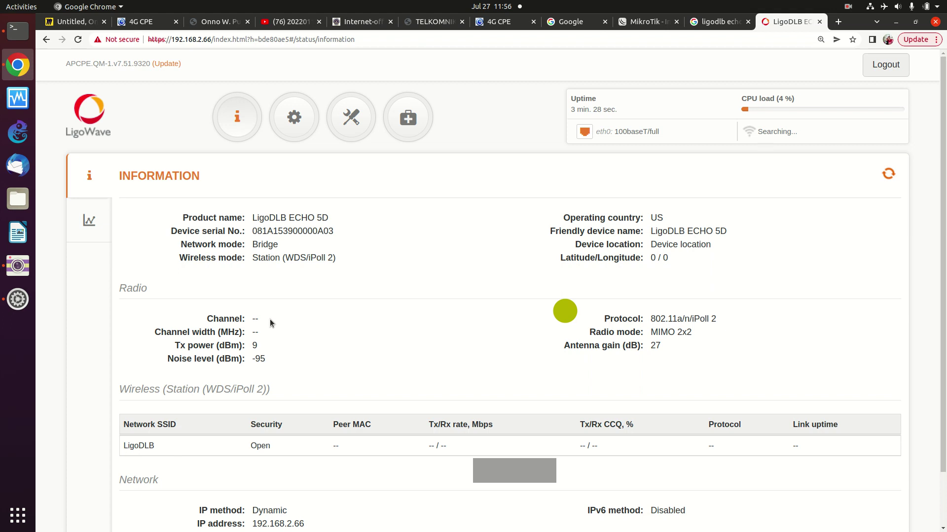
scroll(269, 326, "down", 2)
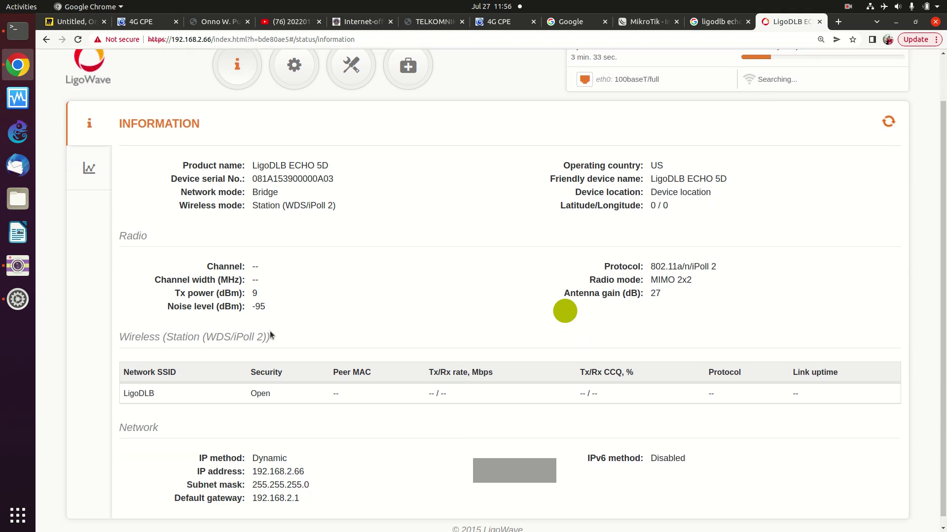
scroll(271, 335, "down", 1)
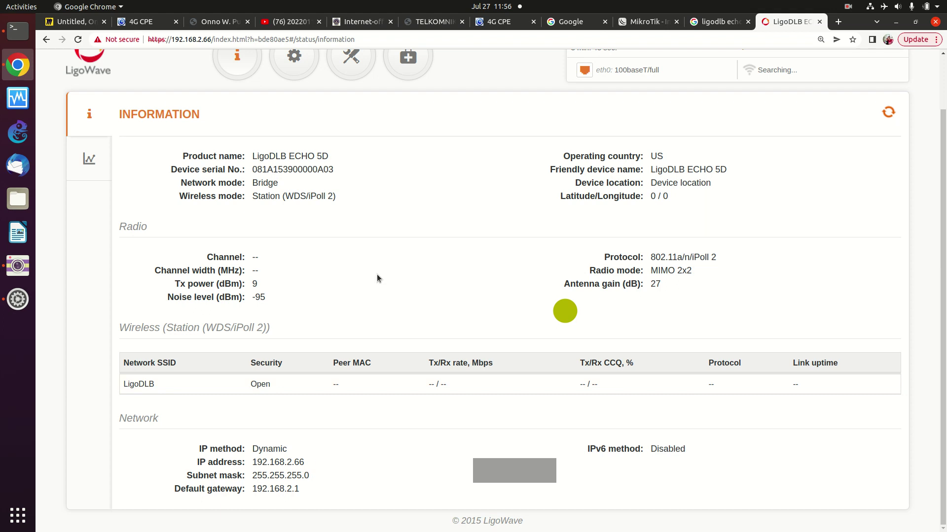
scroll(377, 275, "up", 2)
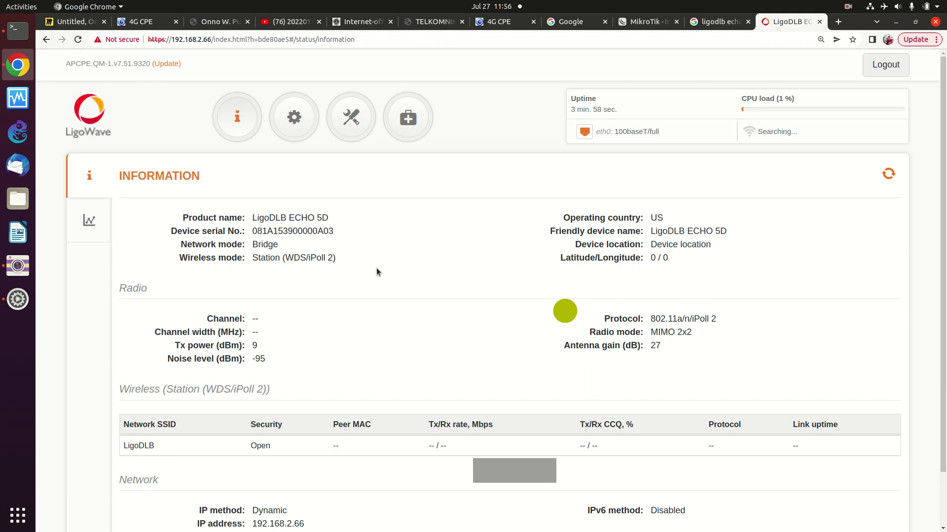
- Reload the status page at 175% zoom and scroll to the 802.11n link on channel 157
left_click(75, 41)
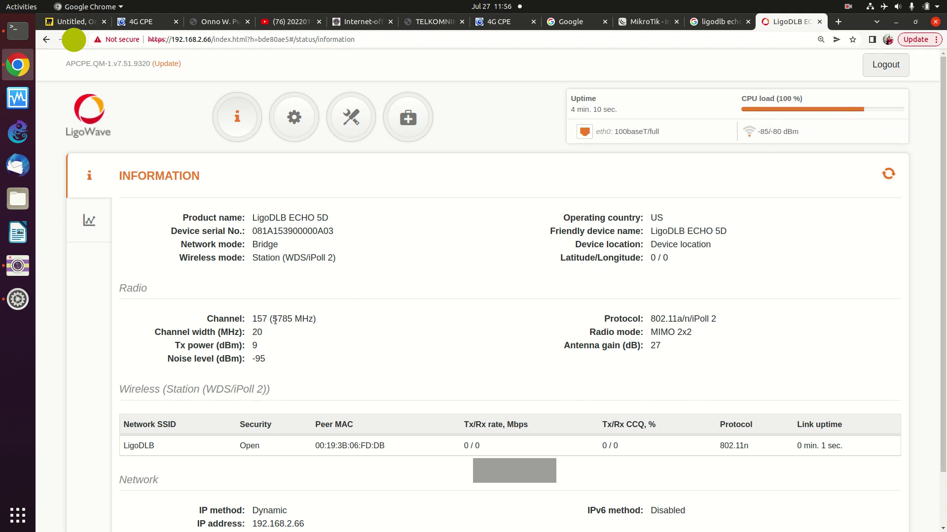
key("ctrl+plus")
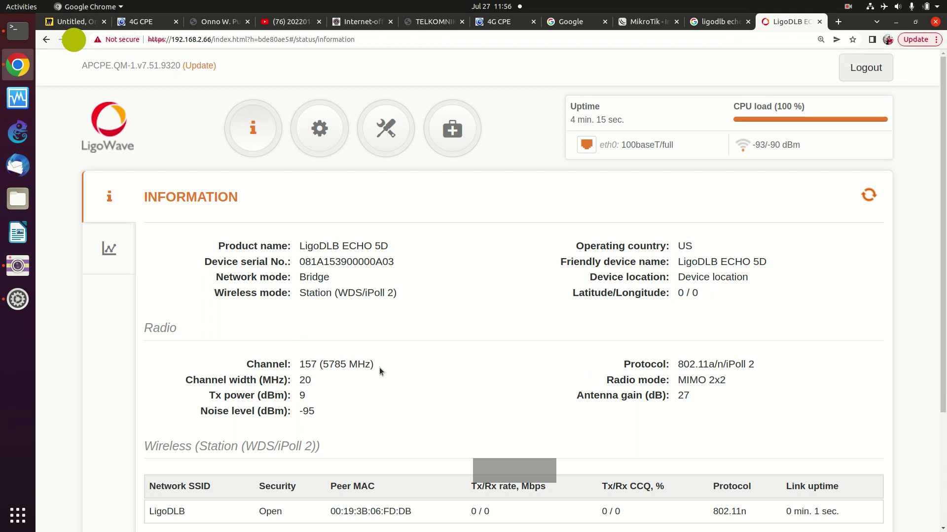
scroll(380, 369, "down", 1)
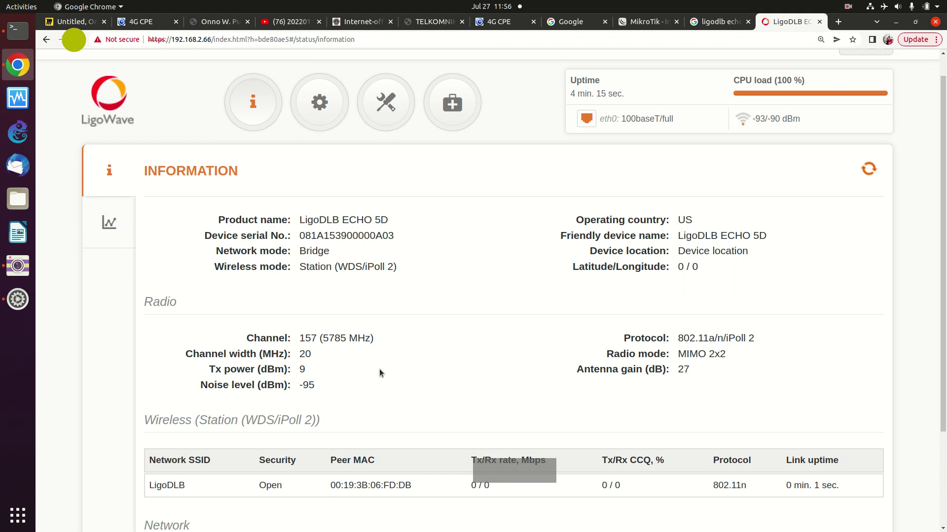
scroll(374, 368, "down", 1)
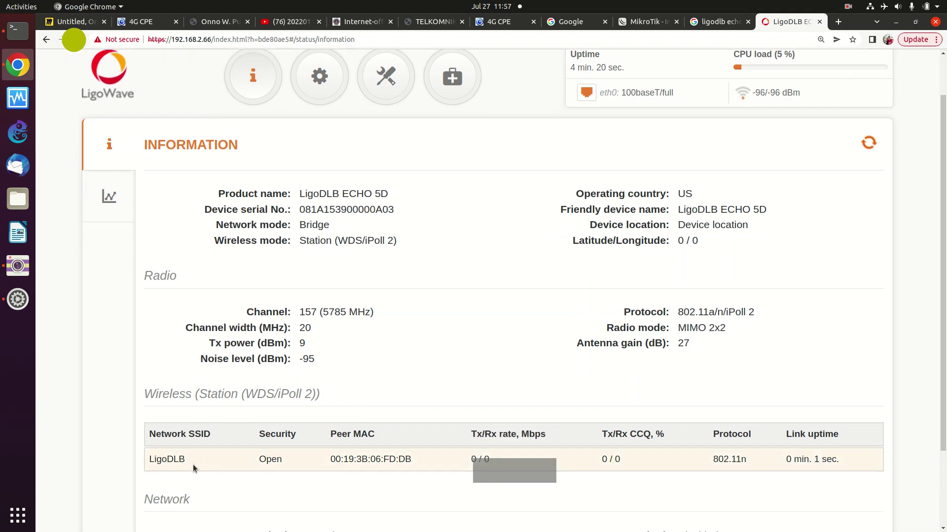
scroll(194, 465, "down", 2)
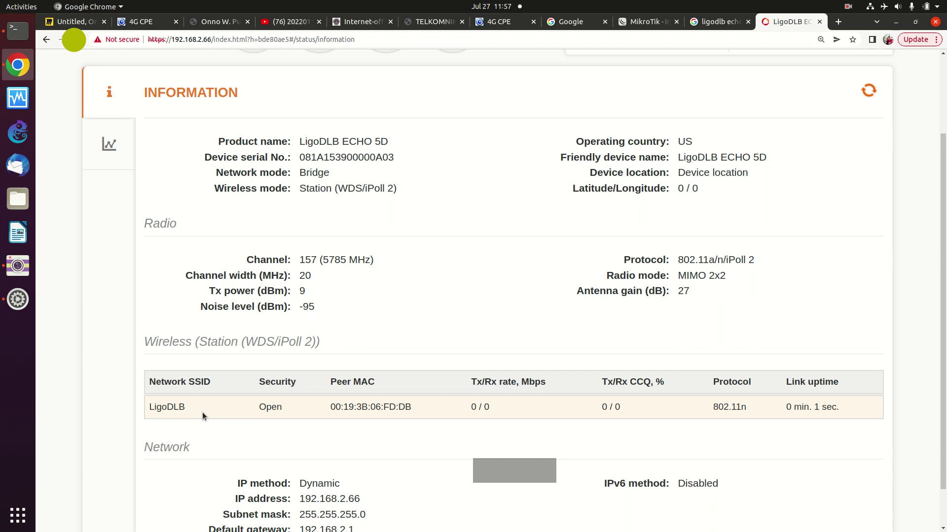
scroll(202, 413, "down", 1)
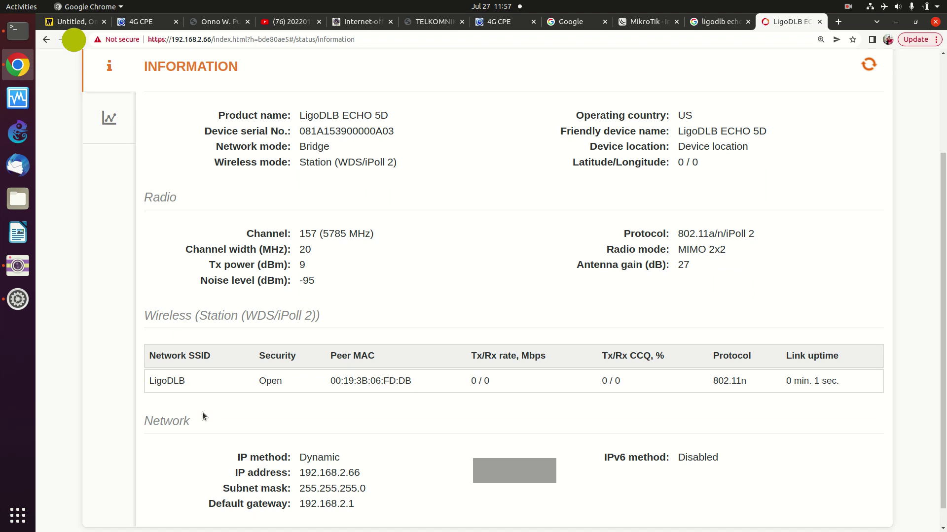
scroll(202, 419, "down", 1)
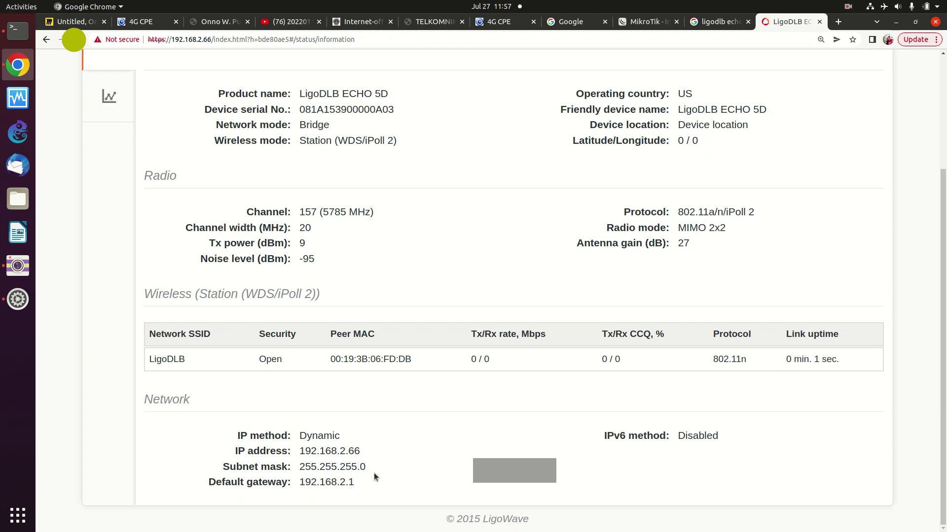
- Ping the gateway 192.168.2.1 in Terminal and stop it after 100% packet loss
left_click(19, 32)
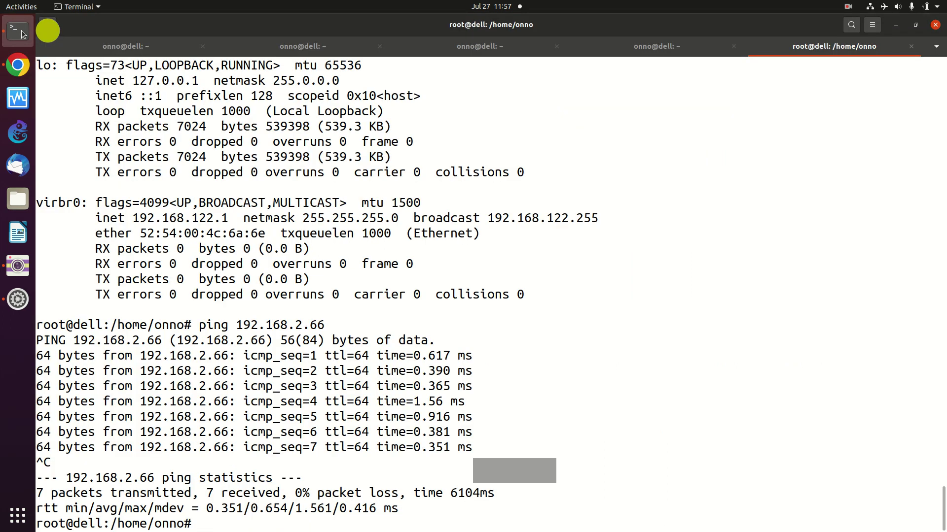
type("p")
type("g 192.168")
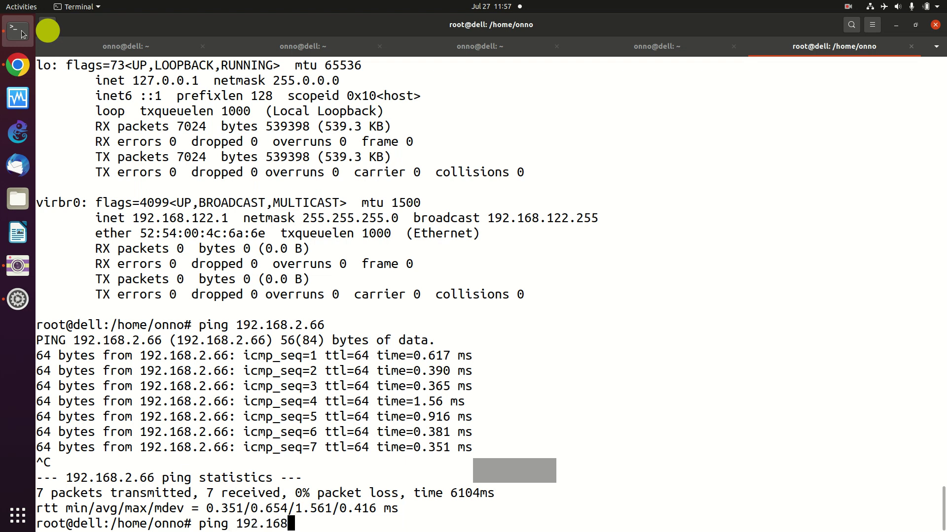
type(".2.1")
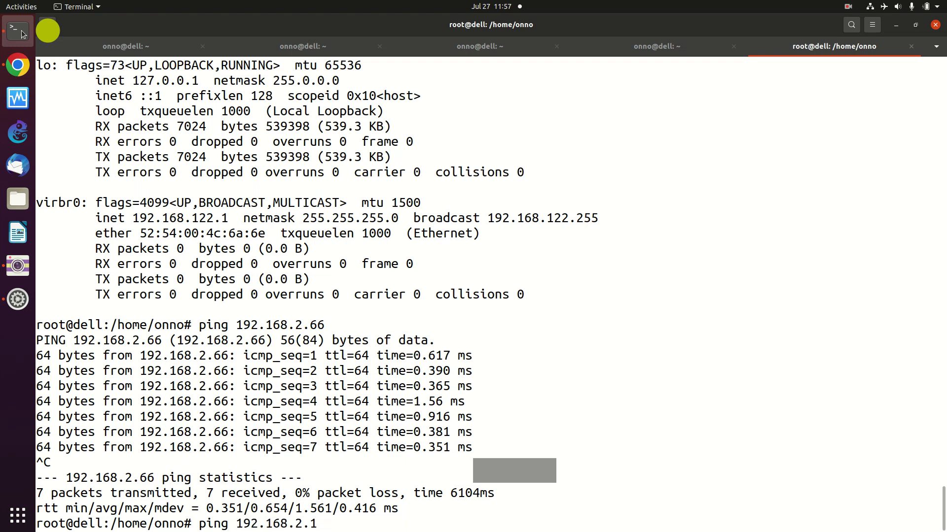
key("Return")
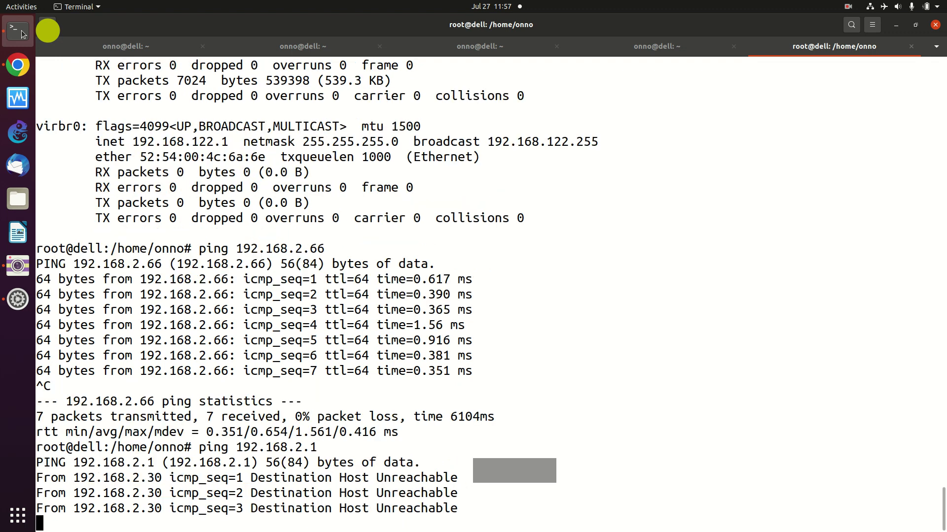
key("ctrl+c")
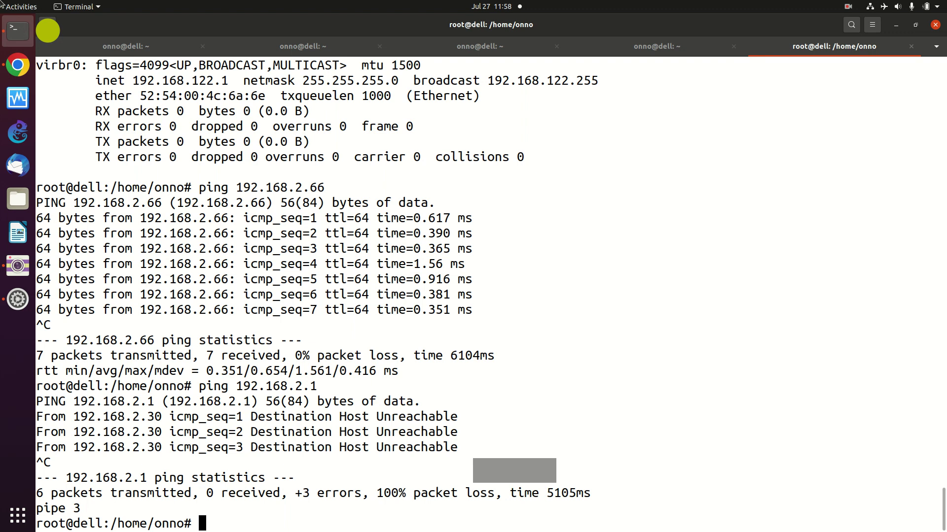
- Back in Chrome, open the Settings page's Operating mode dropdown, which drops the session to login
left_click(19, 64)
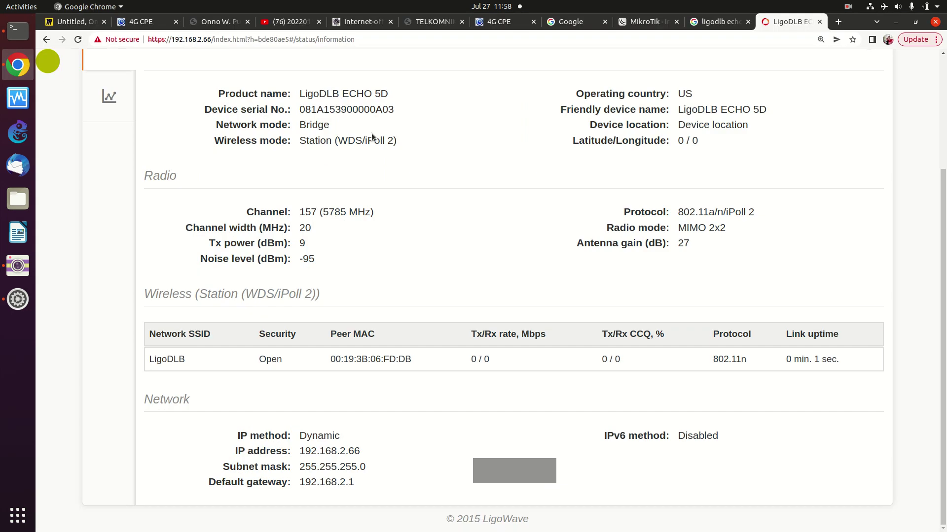
scroll(371, 133, "up", 3)
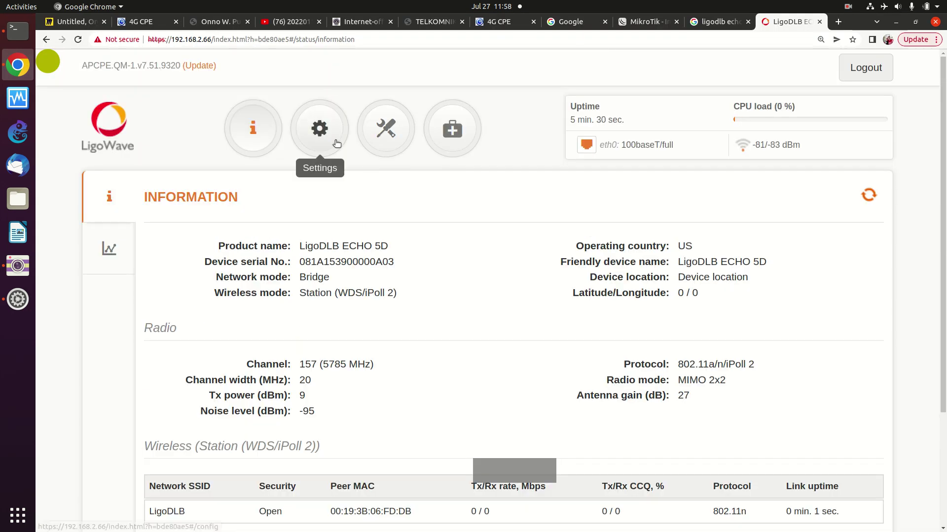
left_click(329, 139)
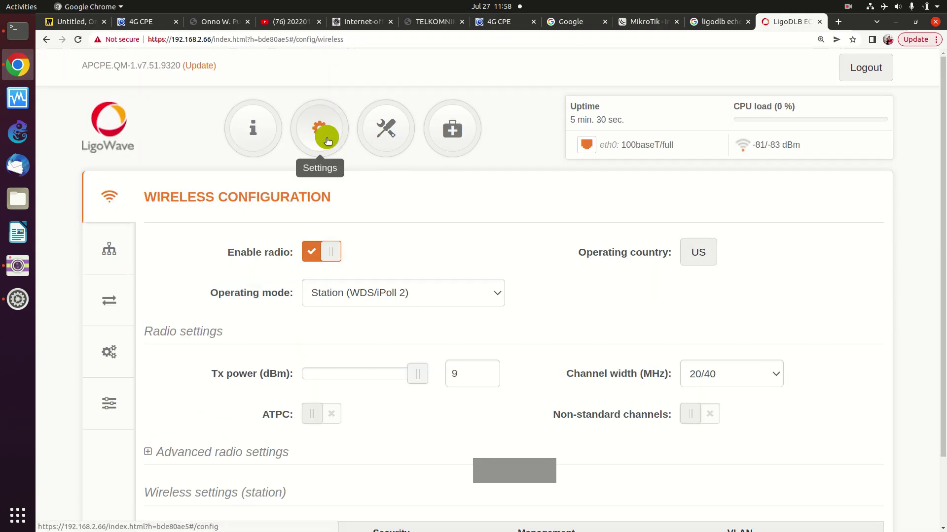
scroll(418, 330, "down", 1)
left_click(499, 267)
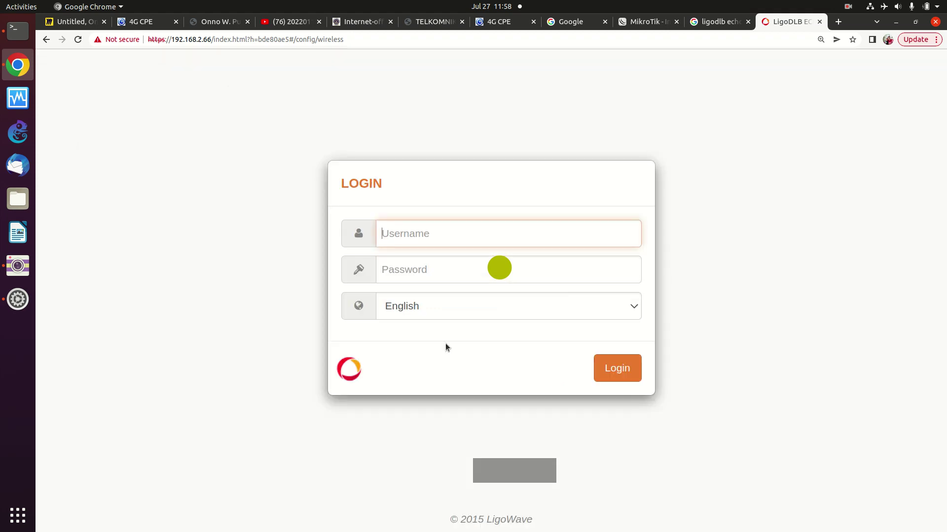
- Log in as admin and scroll through the Wireless Configuration page
type("admin")
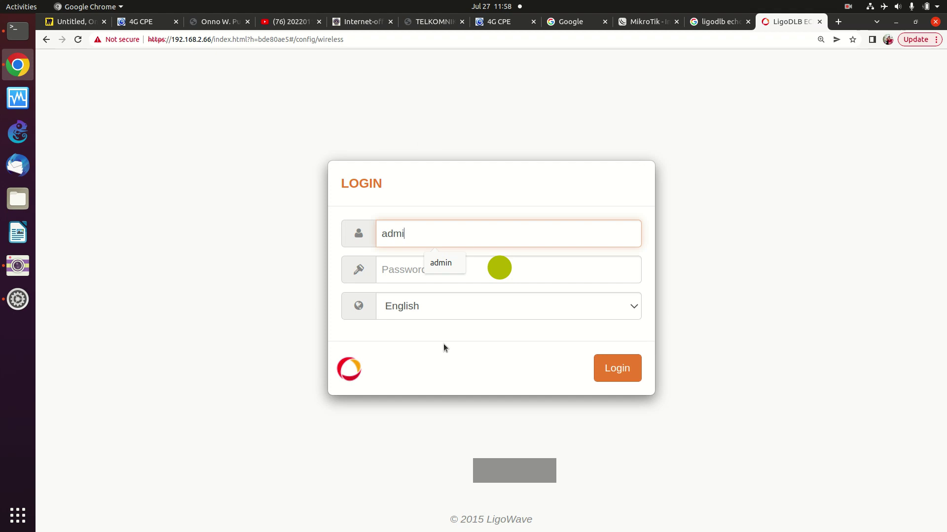
left_click(392, 273)
key("Return")
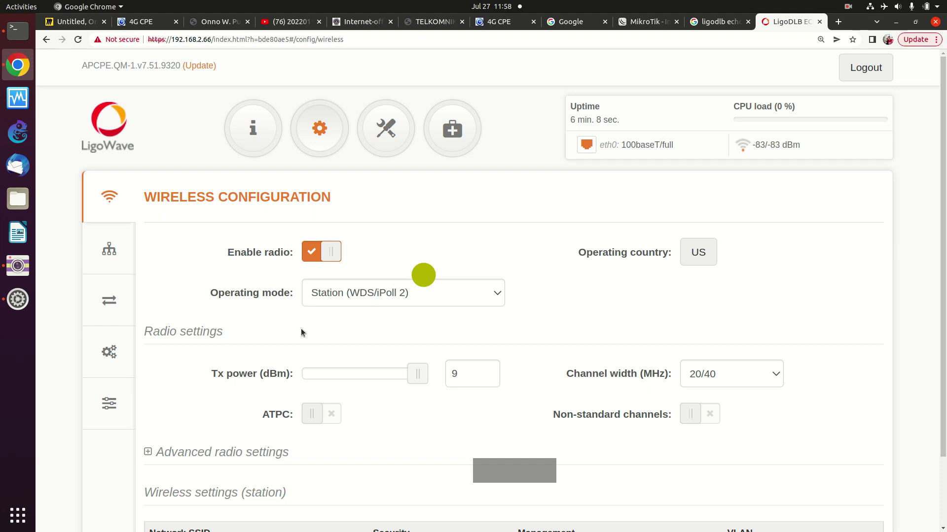
scroll(300, 332, "down", 1)
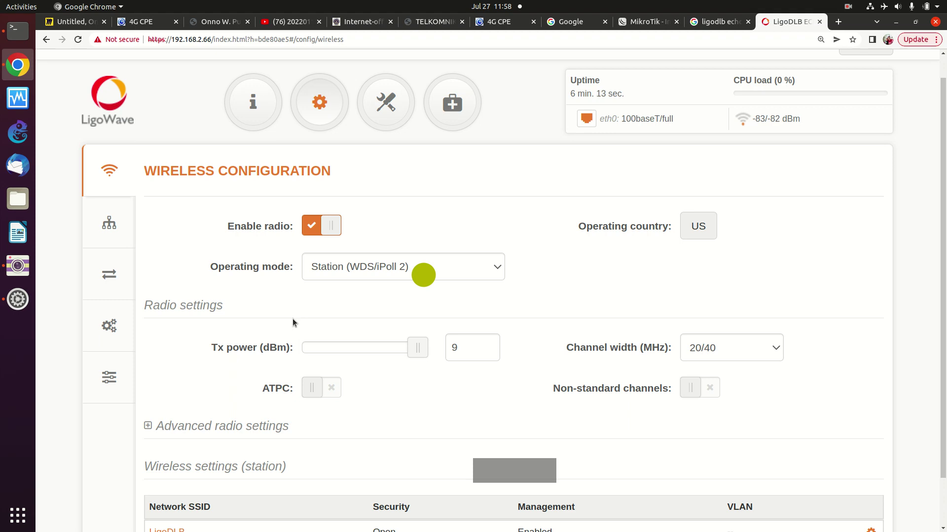
scroll(292, 322, "down", 2)
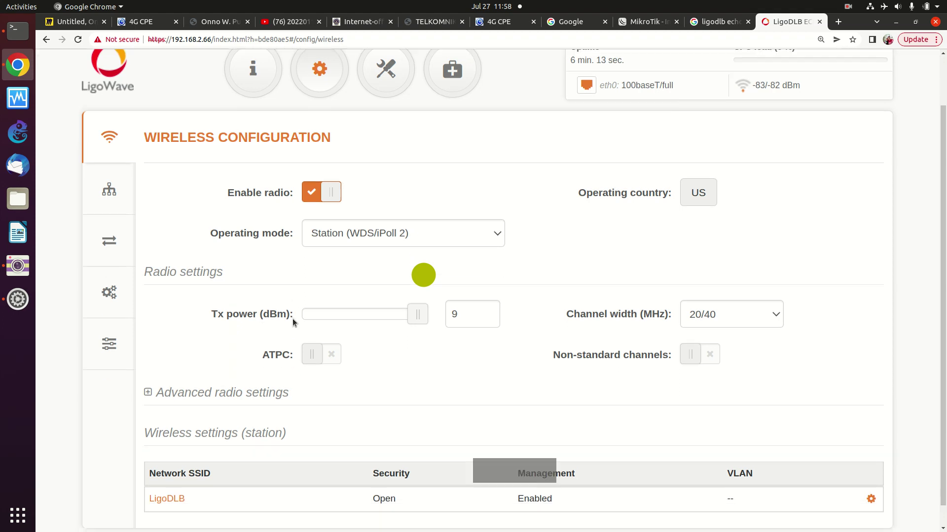
scroll(292, 318, "up", 4)
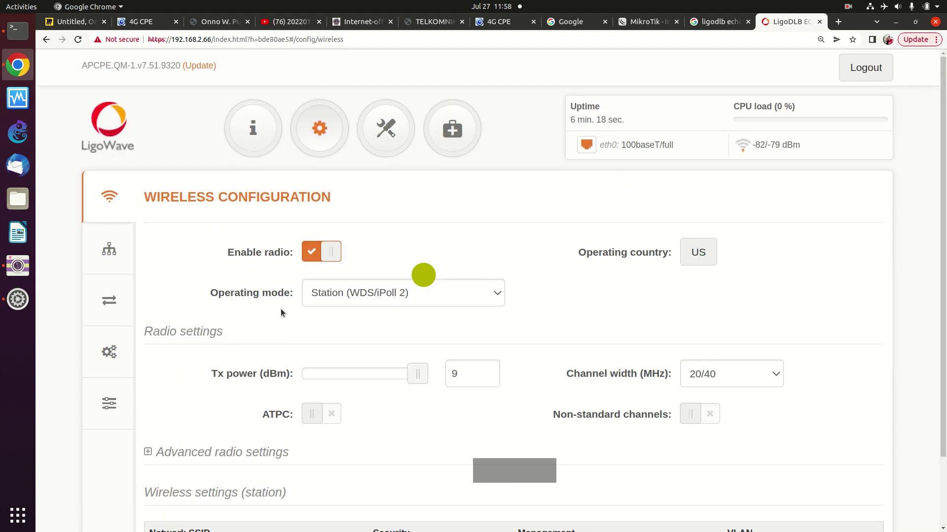
scroll(271, 307, "down", 2)
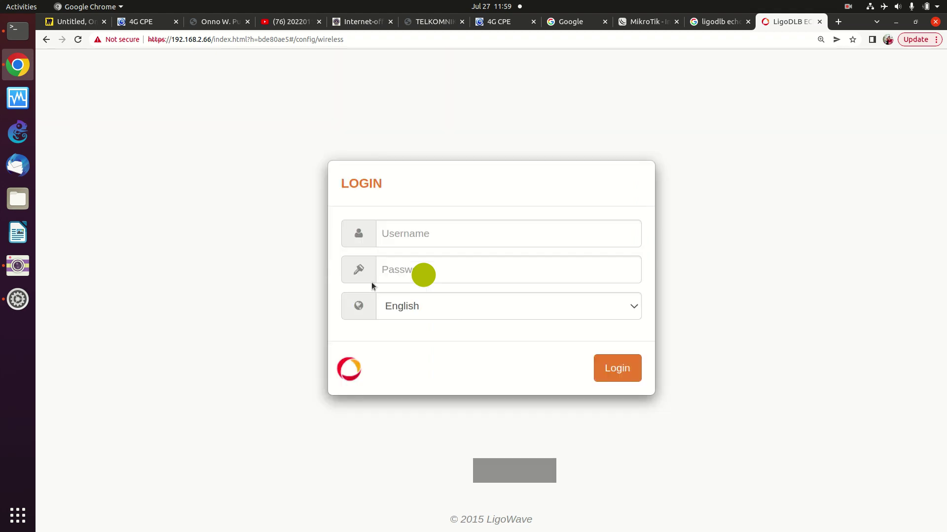
- Sign in again with the saved admin username and expand Advanced radio settings
left_click(397, 234)
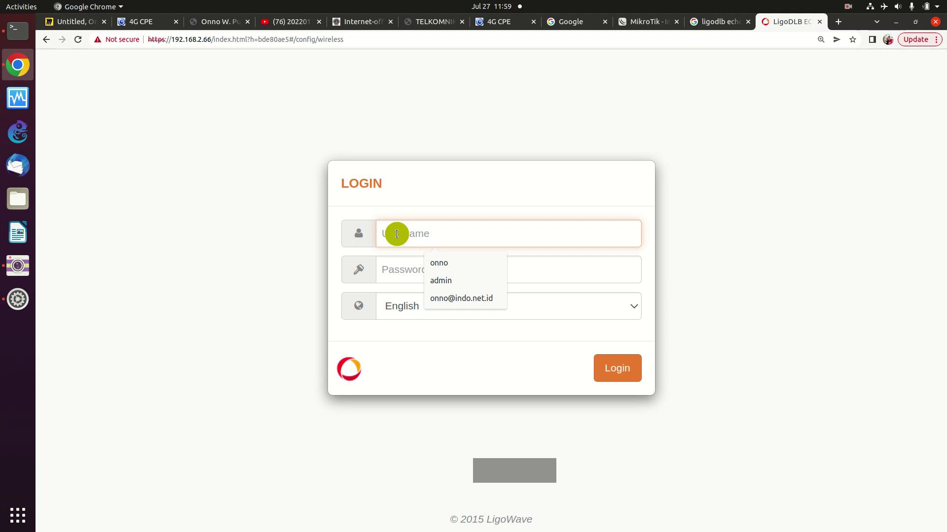
left_click(446, 281)
left_click(403, 273)
type("admin")
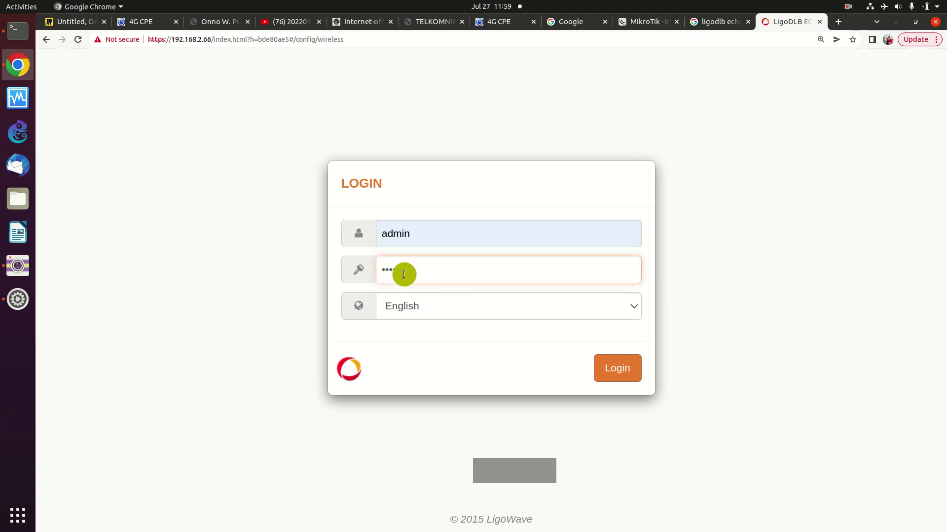
key("Return")
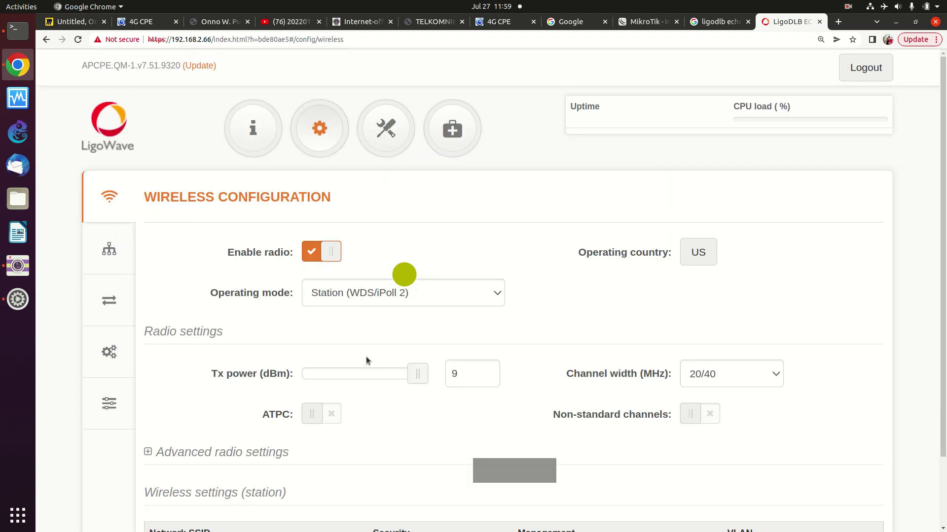
scroll(368, 392, "down", 3)
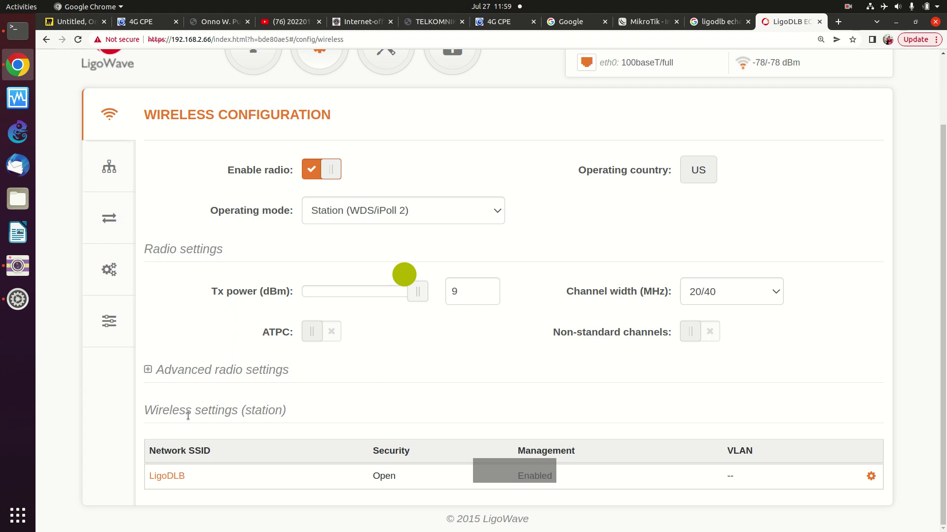
left_click(148, 372)
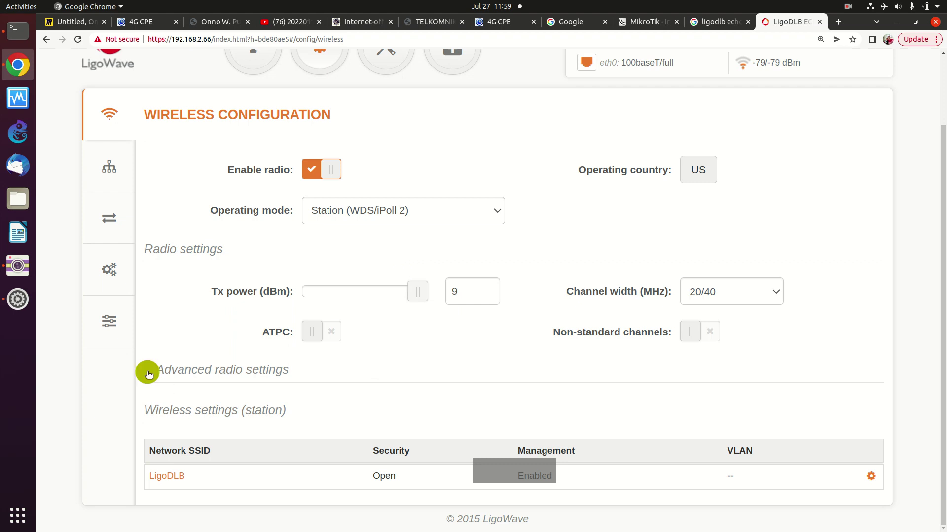
scroll(190, 387, "down", 3)
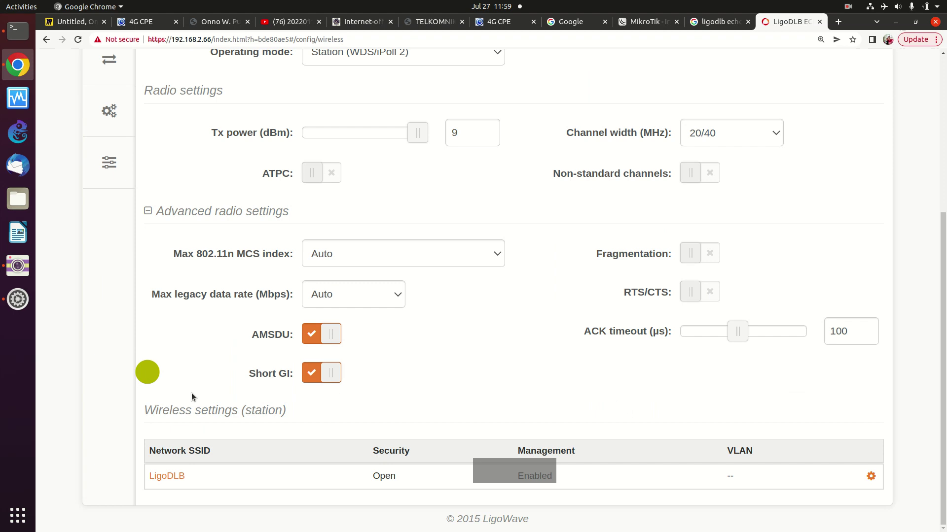
- Sign back in using the autofilled admin username and the account password
left_click(420, 227)
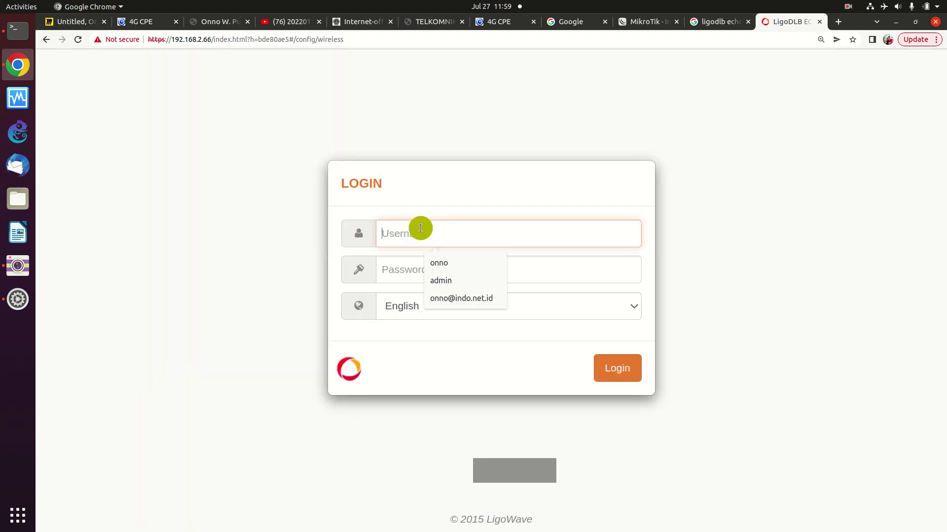
left_click(443, 280)
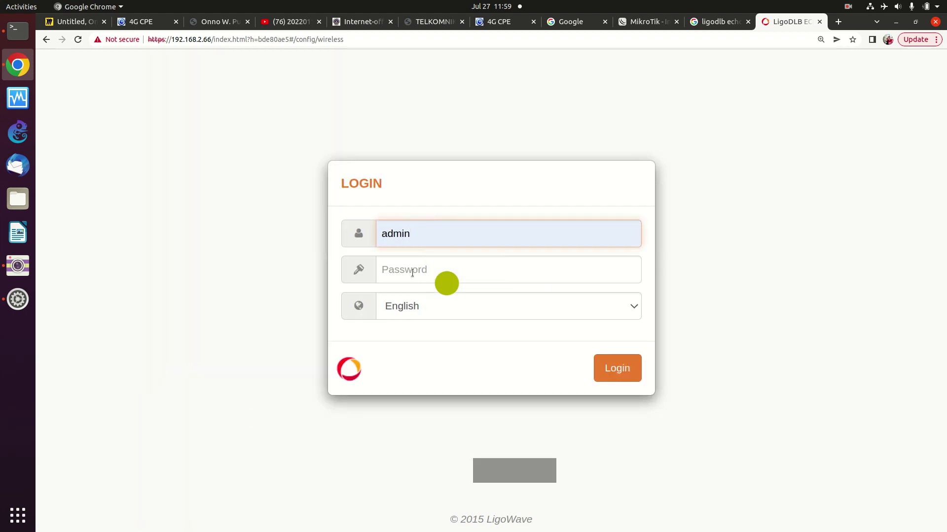
left_click(412, 273)
type("admin")
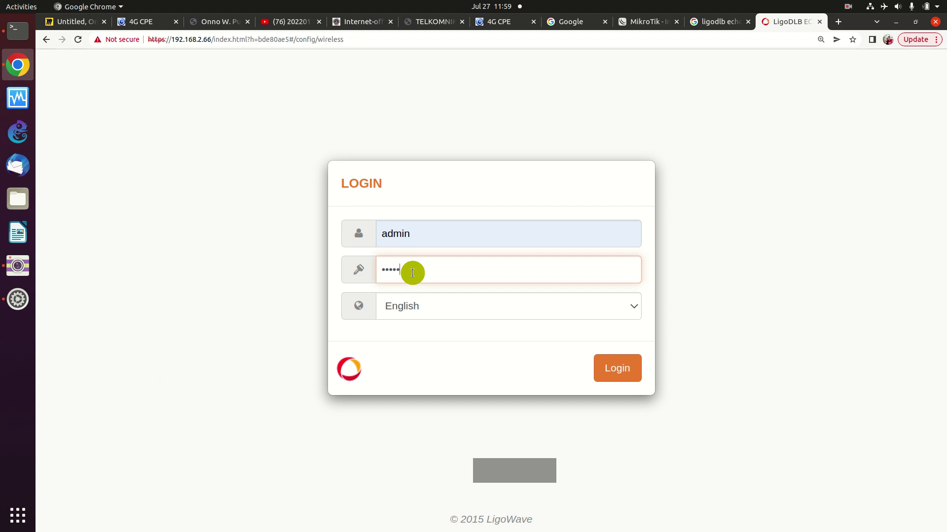
key("Return")
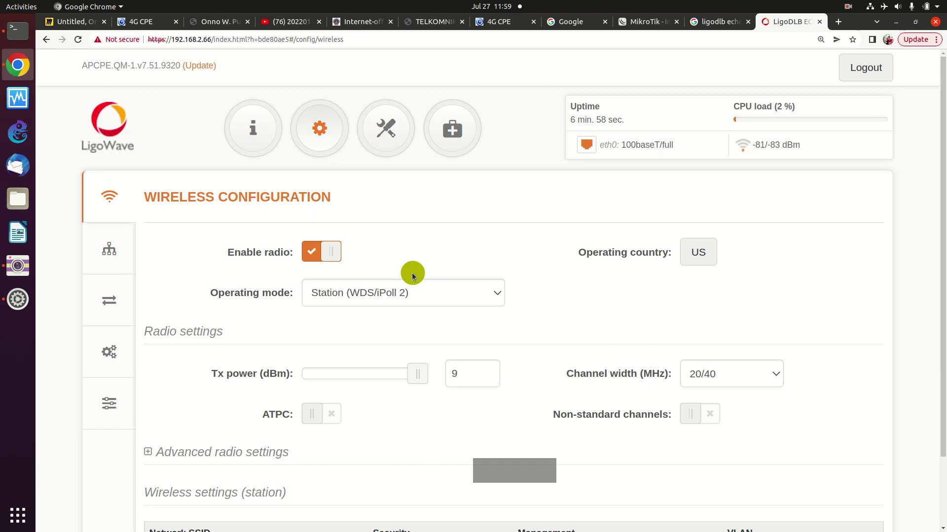
- Expand Advanced radio settings to review MCS Auto, AMSDU, Short GI and 100 µs ACK timeout
scroll(366, 394, "down", 1)
scroll(366, 394, "down", 3)
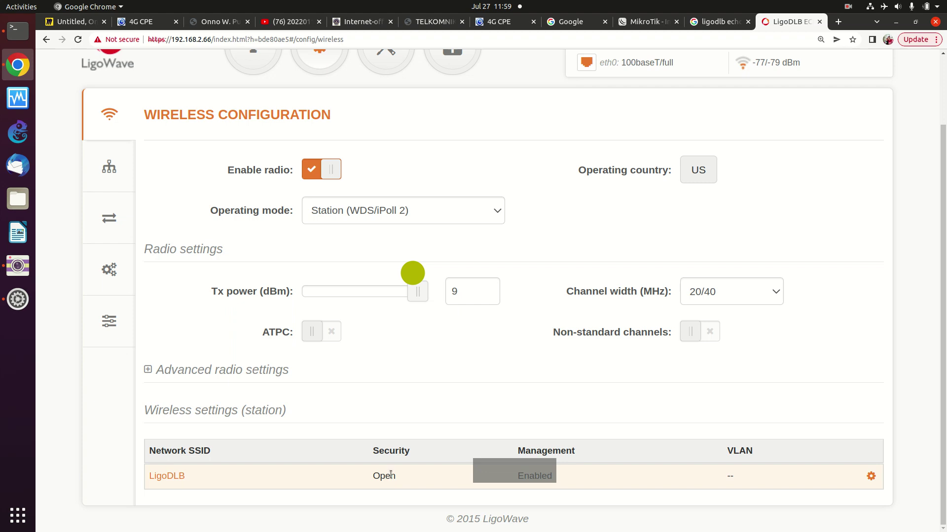
left_click(154, 370)
scroll(235, 413, "down", 3)
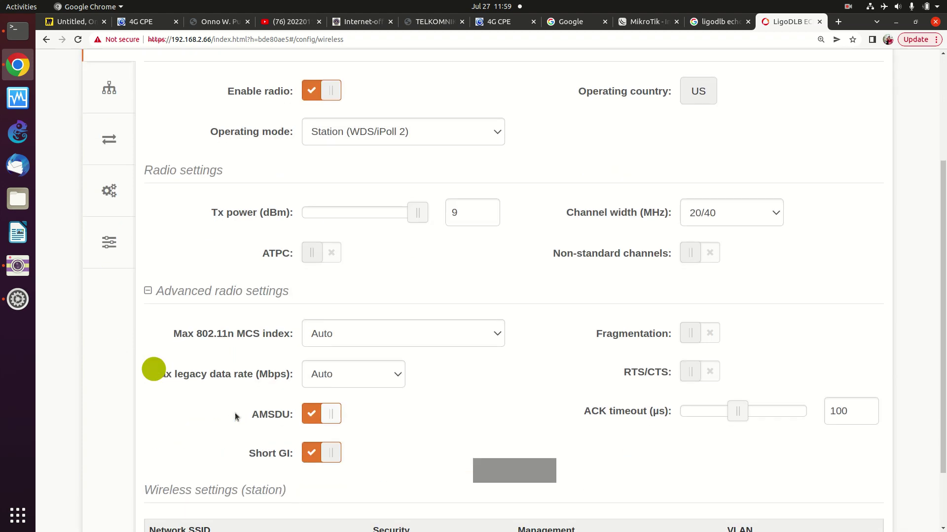
scroll(245, 380, "down", 1)
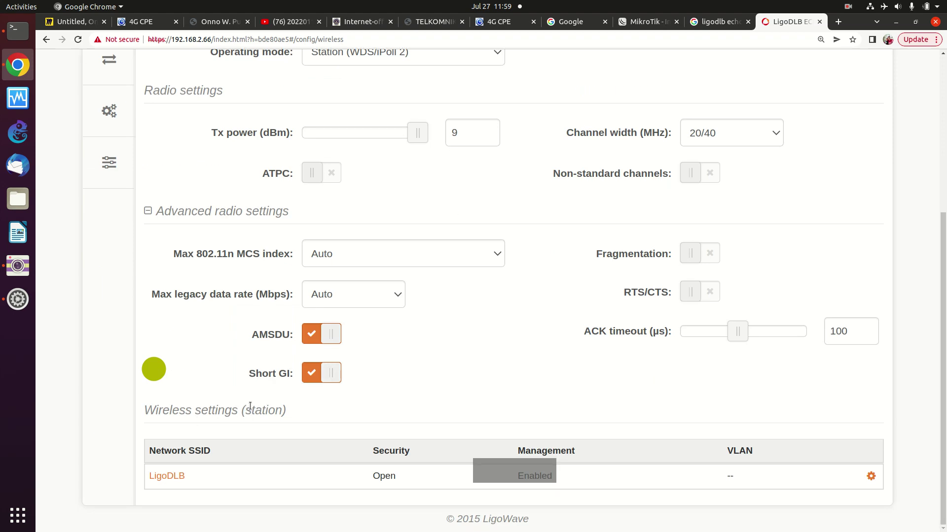
scroll(250, 405, "up", 4)
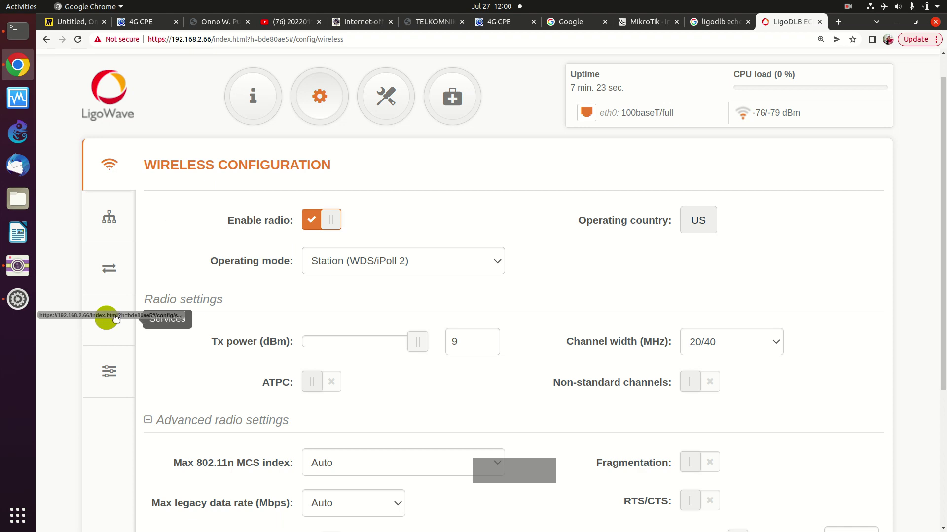
- Review the Traffic, Services, Network and System configuration pages
left_click(105, 274)
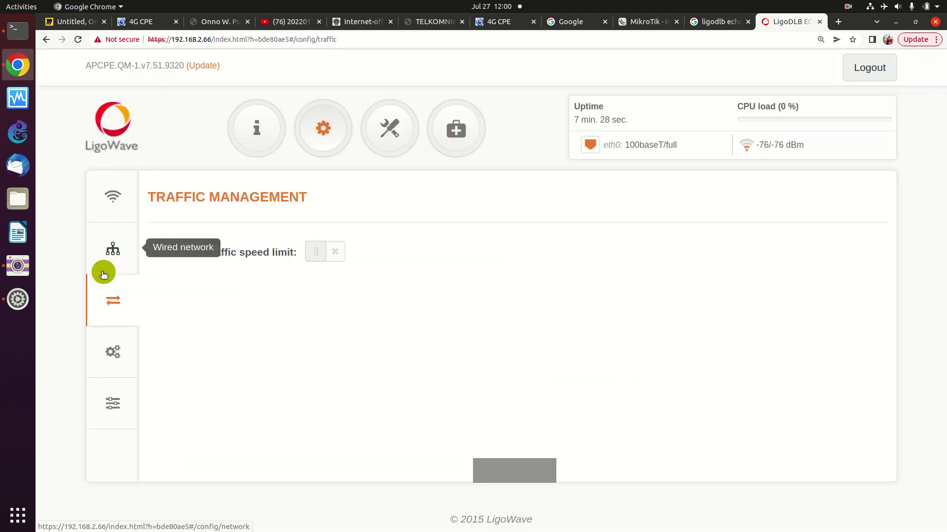
left_click(110, 351)
left_click(111, 253)
scroll(214, 284, "down", 1)
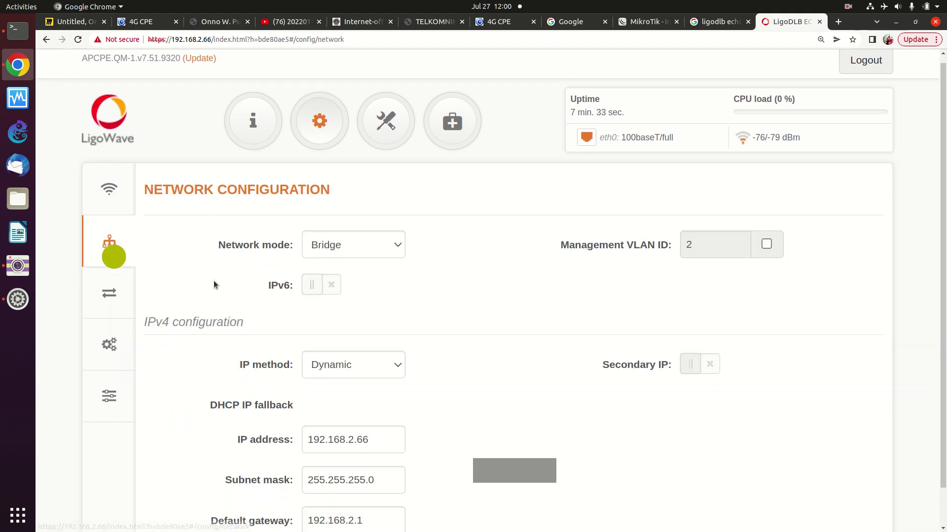
scroll(214, 285, "down", 1)
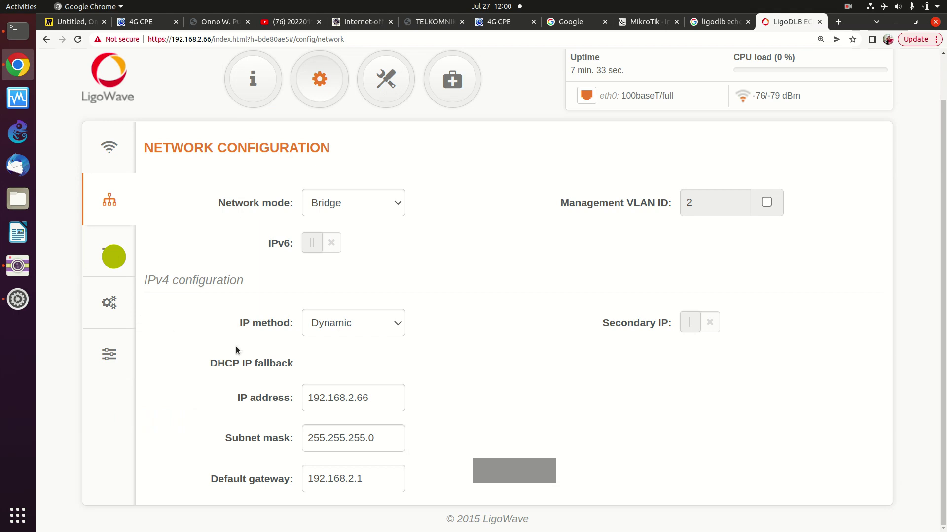
left_click(109, 354)
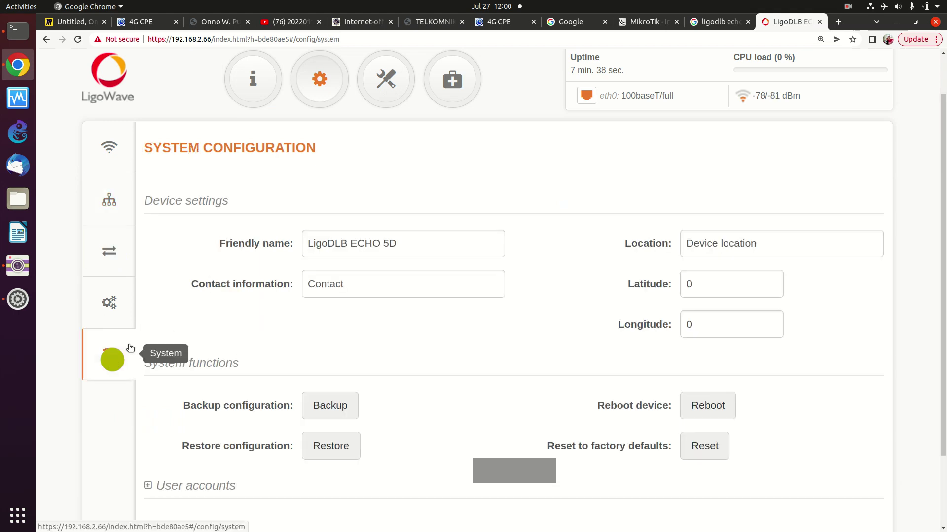
left_click(111, 257)
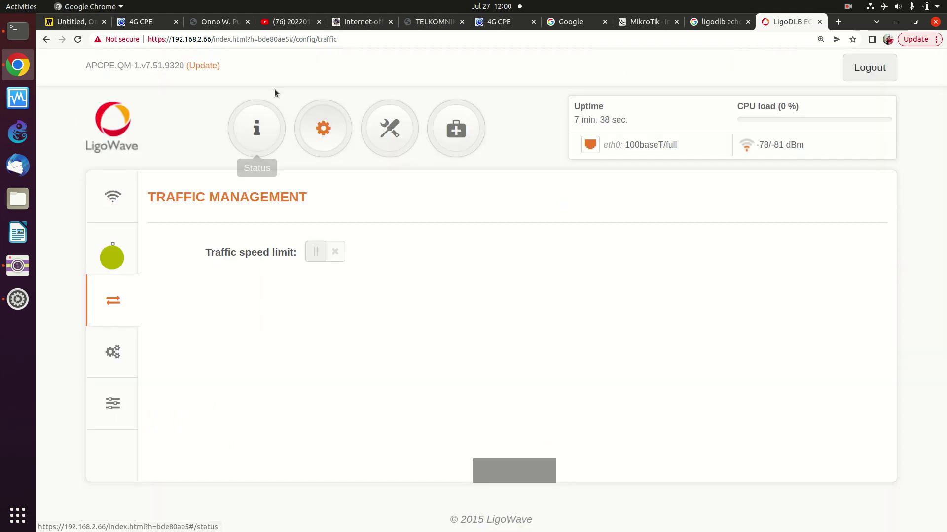
- Recheck the advanced radio settings in Wireless Configuration, then go to the Site Survey tool
left_click(310, 121)
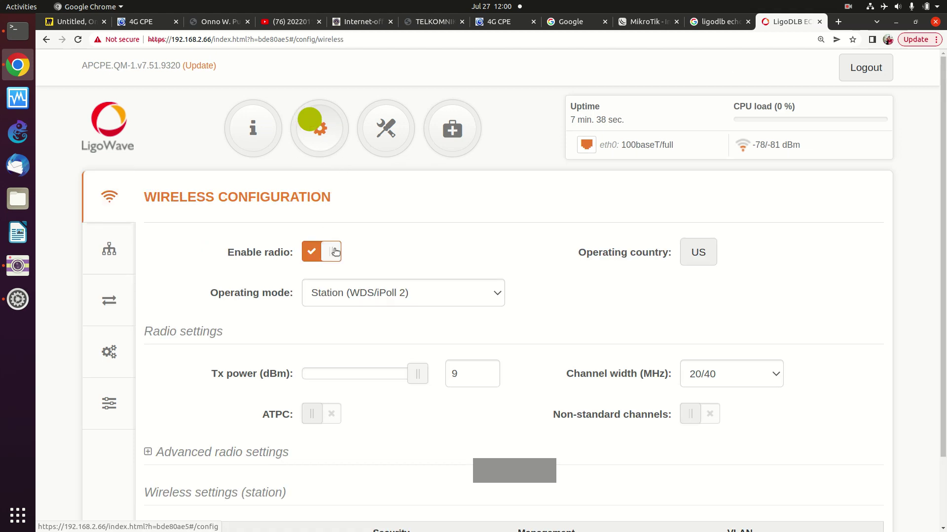
scroll(340, 253, "down", 2)
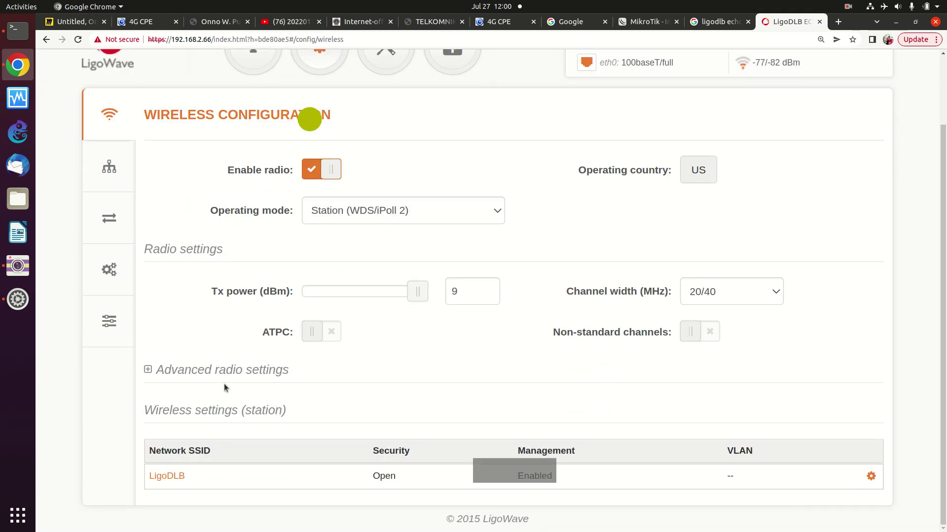
left_click(153, 372)
scroll(373, 380, "down", 3)
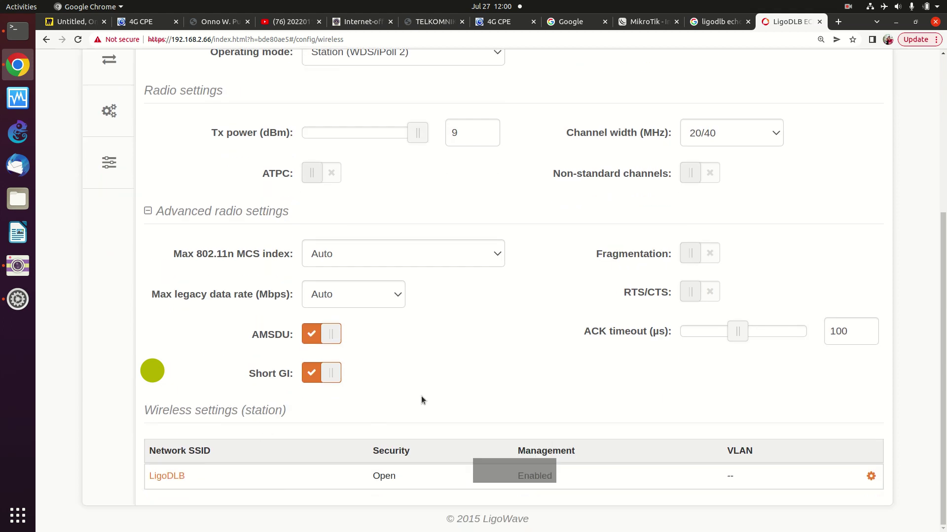
scroll(566, 338, "up", 5)
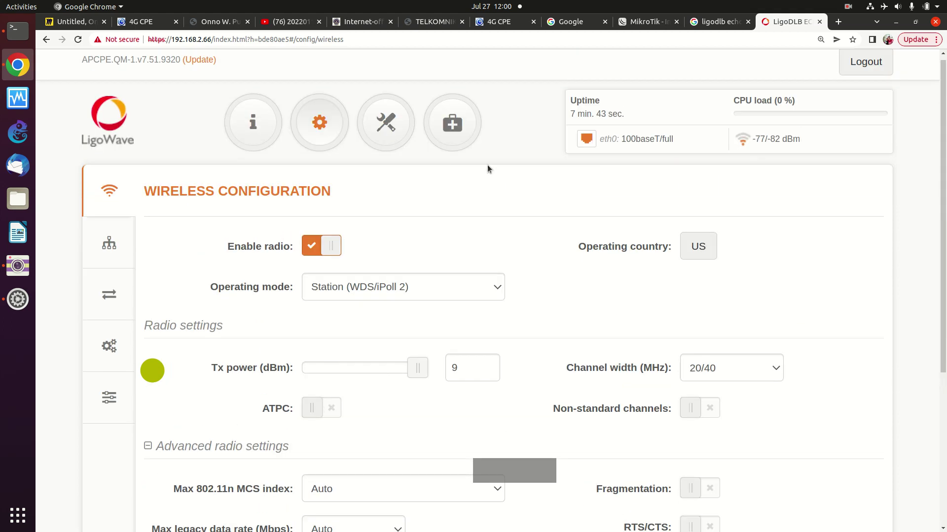
left_click(387, 127)
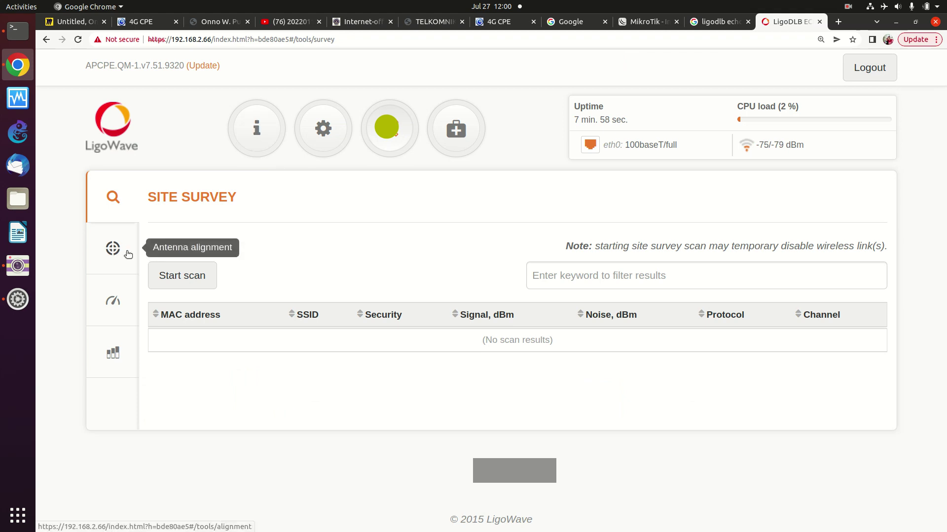
- Open LigoDLB's station settings, leave security on Open, and cancel without saving
left_click(323, 128)
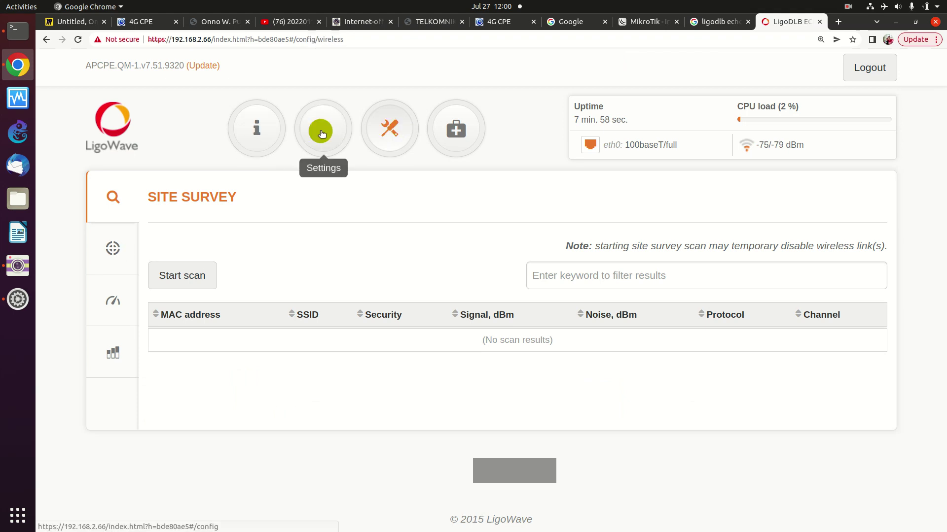
scroll(257, 293, "down", 3)
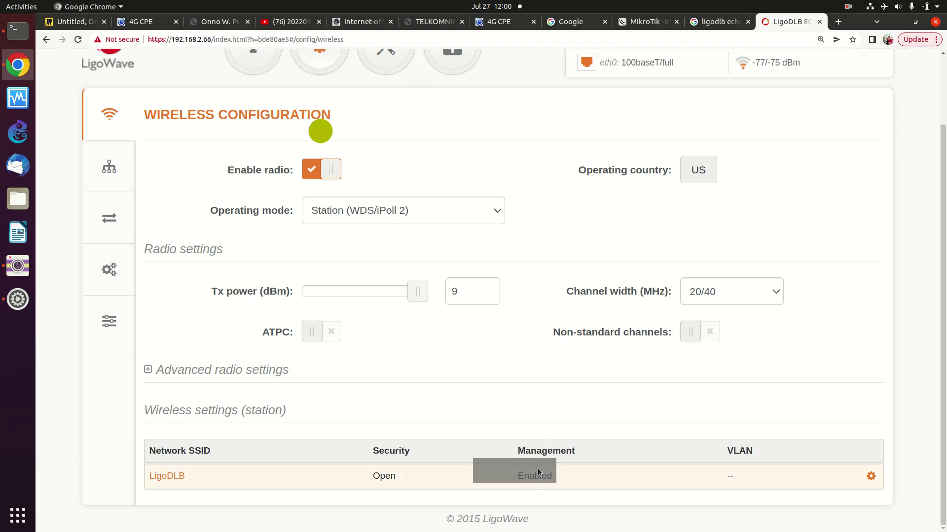
left_click(869, 476)
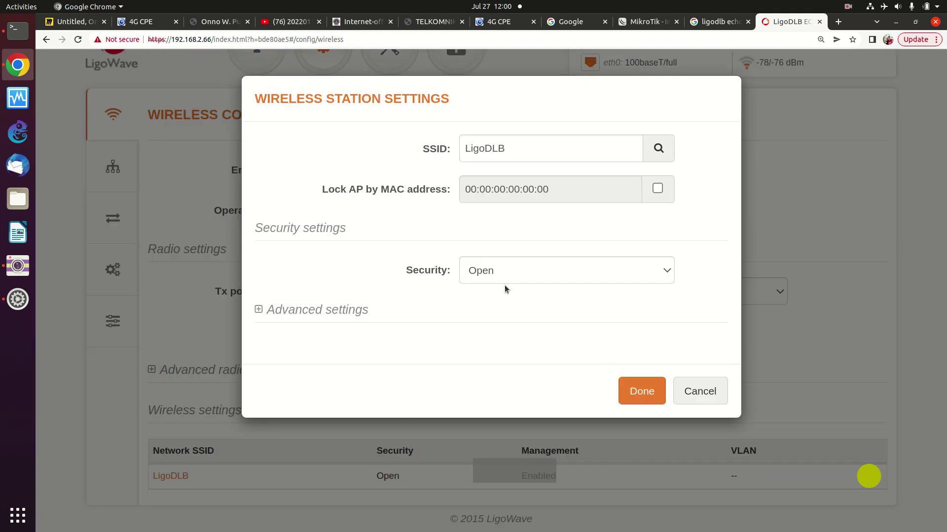
left_click(662, 267)
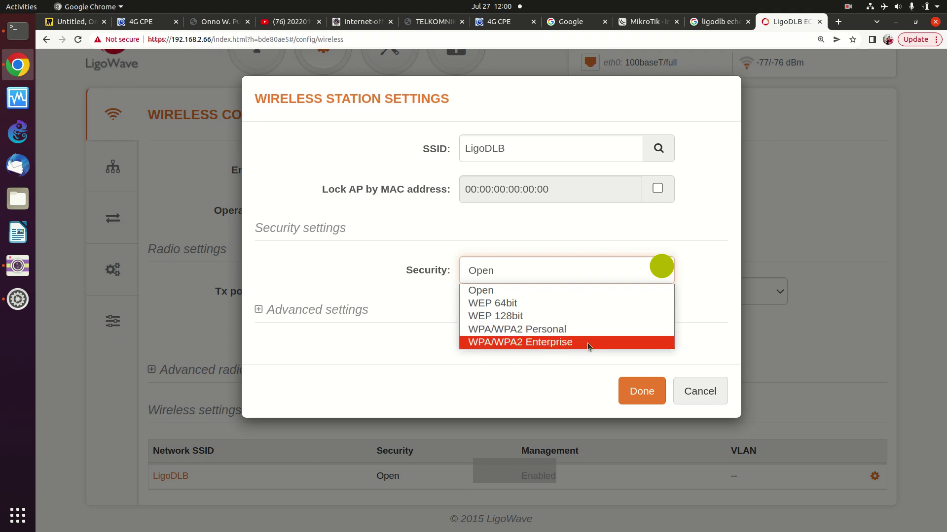
left_click(849, 290)
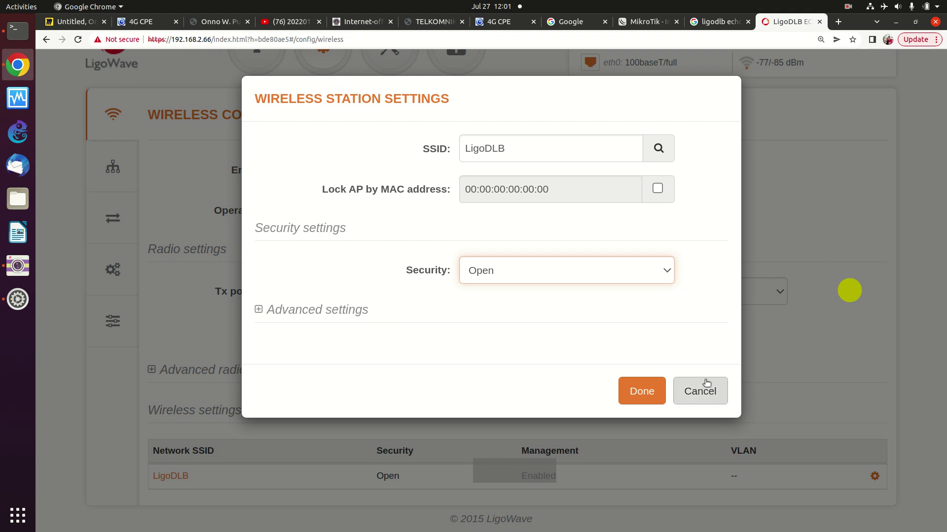
left_click(706, 386)
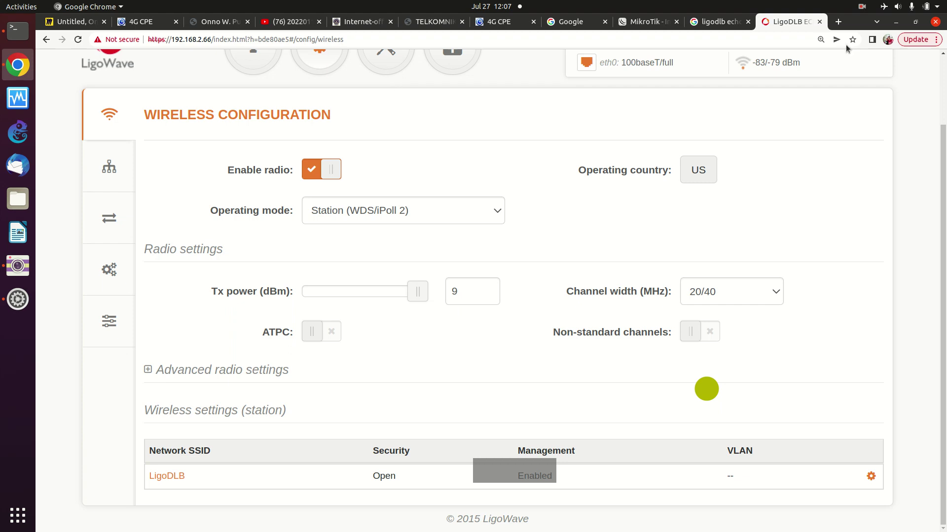
- Turn Wi-Fi on from the system menu and confirm the laptop joined MikroTik
left_click(885, 7)
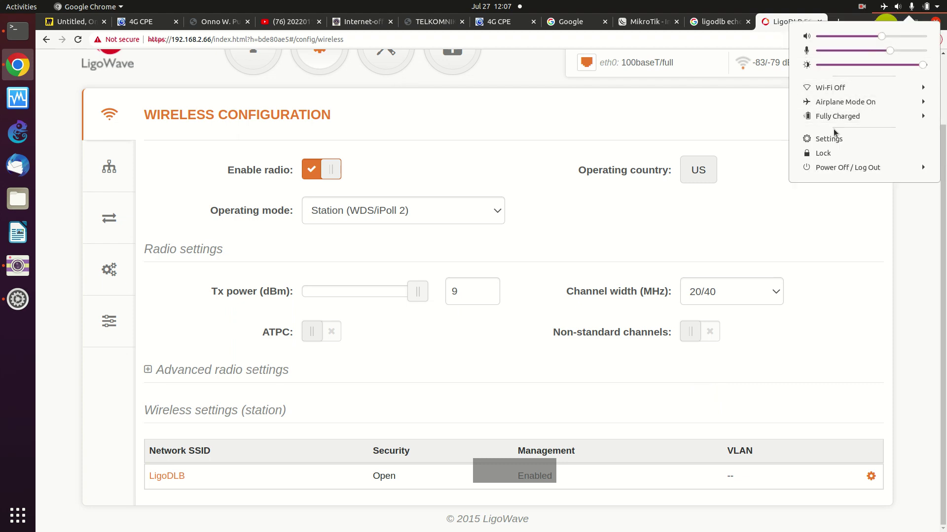
left_click(833, 88)
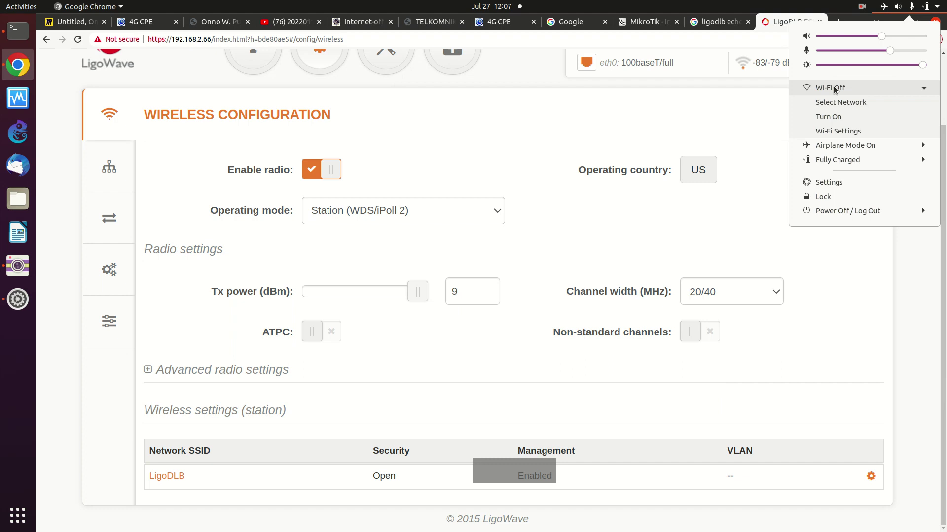
left_click(830, 116)
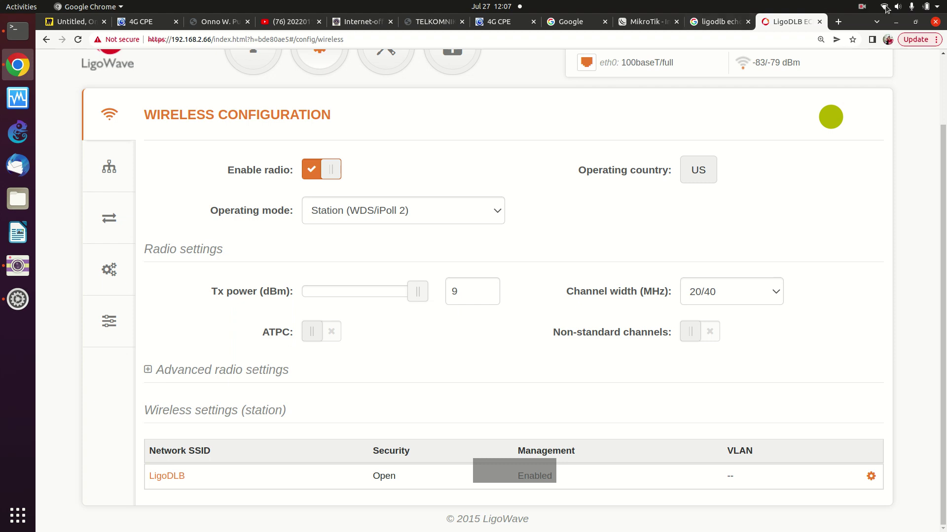
left_click(860, 9)
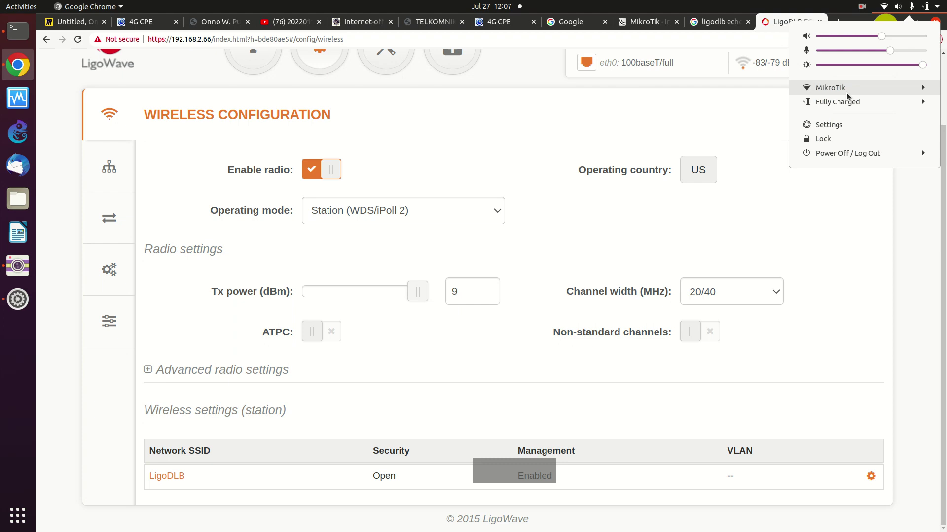
left_click(16, 31)
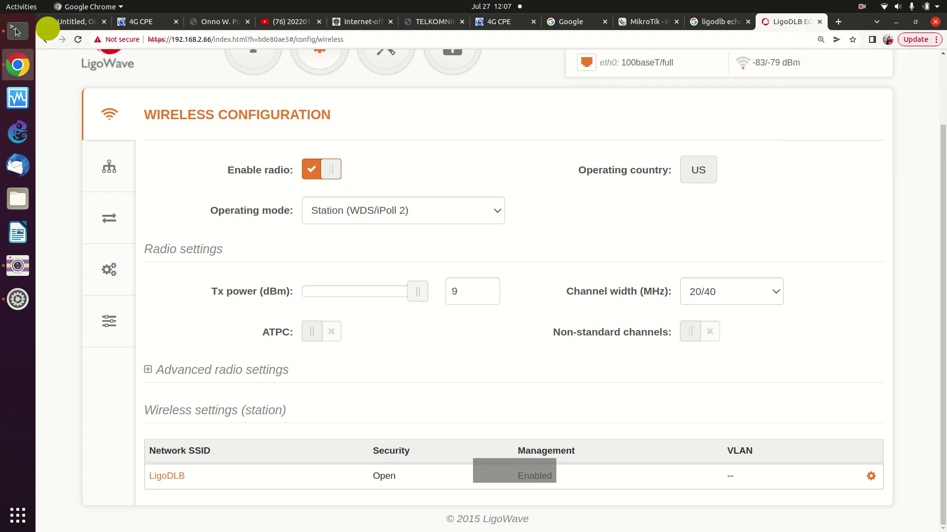
- Check that wlp2s0 has 192.168.88.196 with ifconfig, then ping the router at 192.168.88.1 with 0% loss
left_click(16, 31)
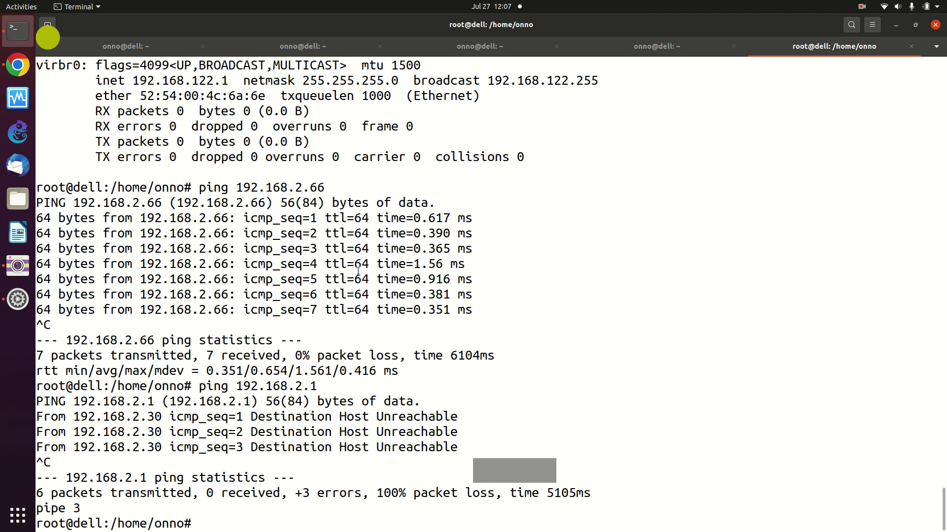
key("Up")
key("Up")
key("Up")
key("Return")
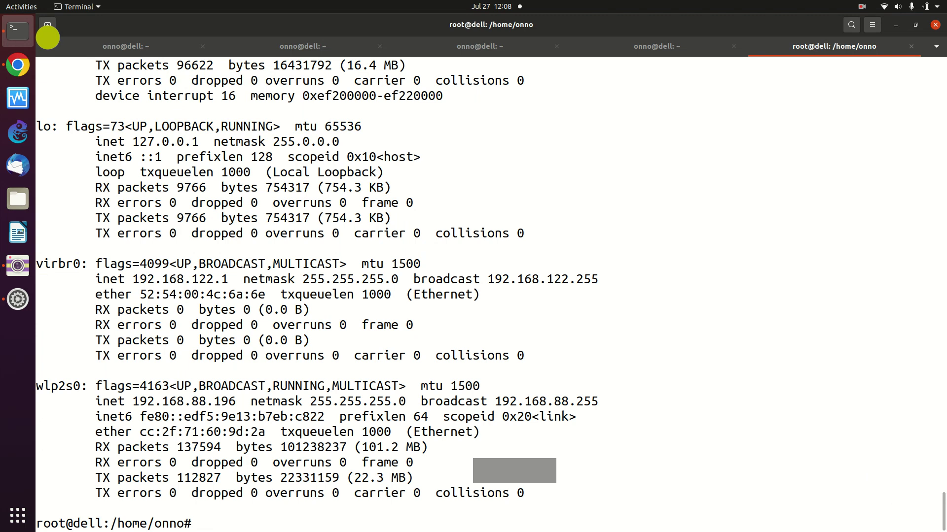
type("ping 192.168.")
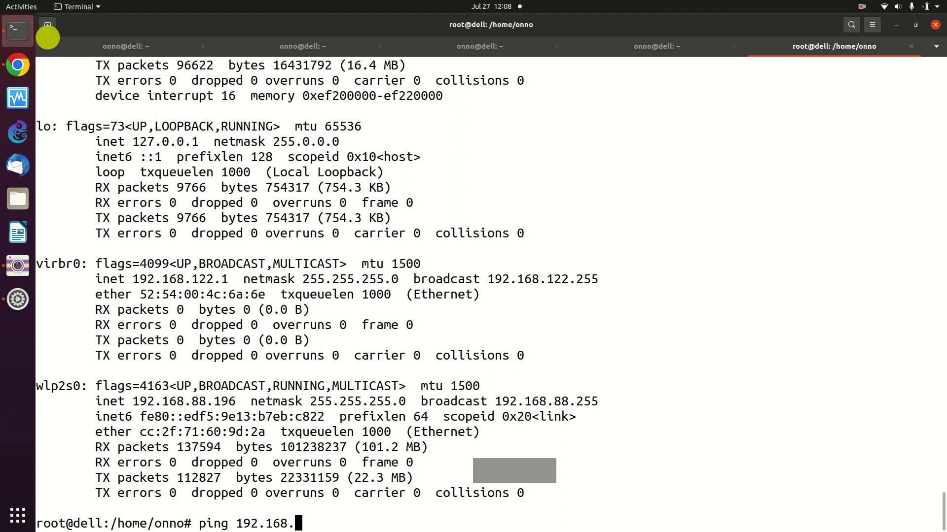
type("88.1")
key("Return")
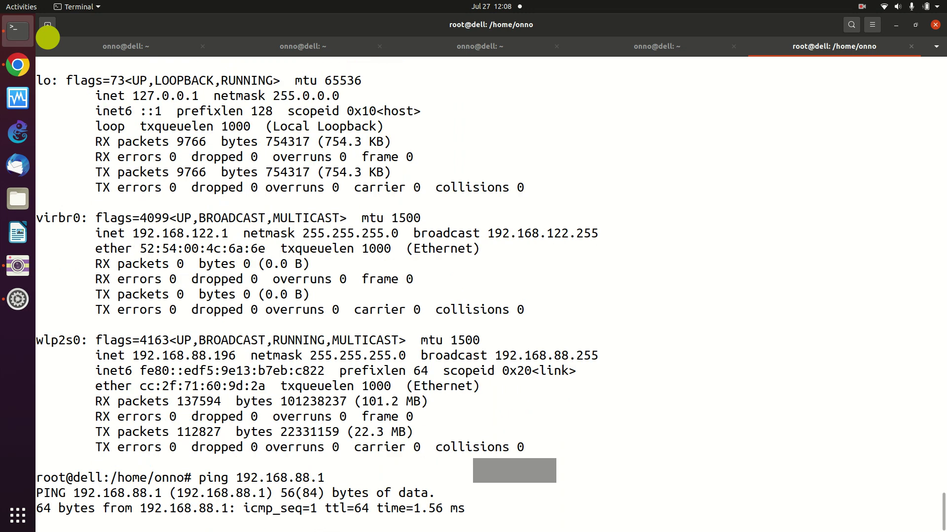
key("ctrl+c")
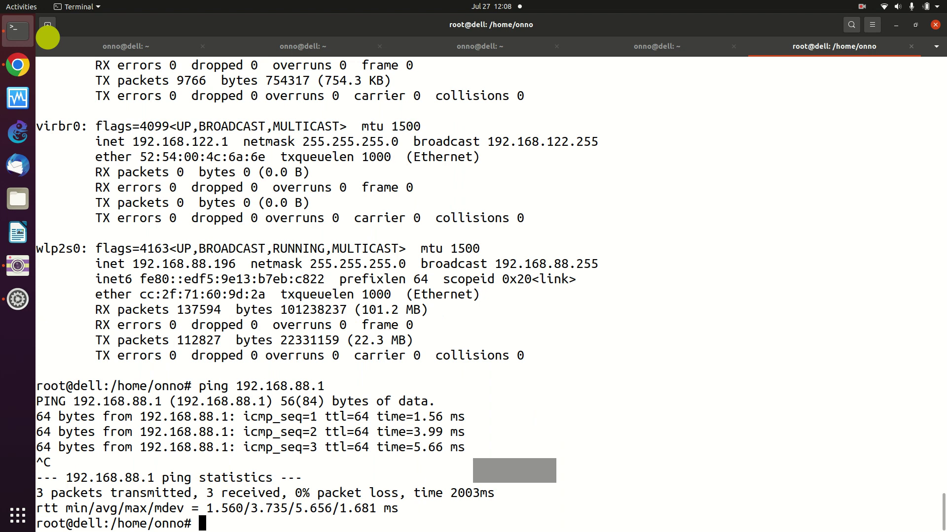
- Ping the server at 192.168.88.2 and confirm 0% packet loss
key("Up")
key("Up")
key("Down")
key("Up")
key("Down")
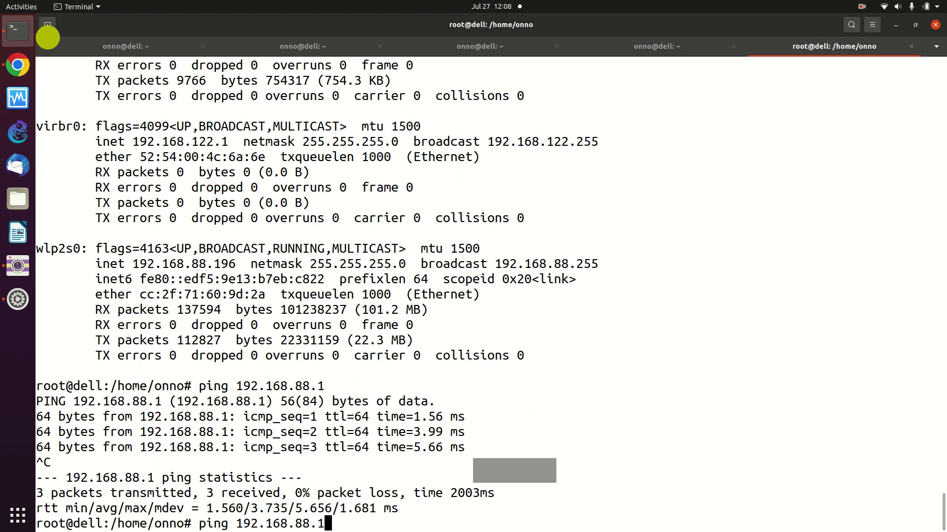
key("BackSpace")
type("2")
key("Return")
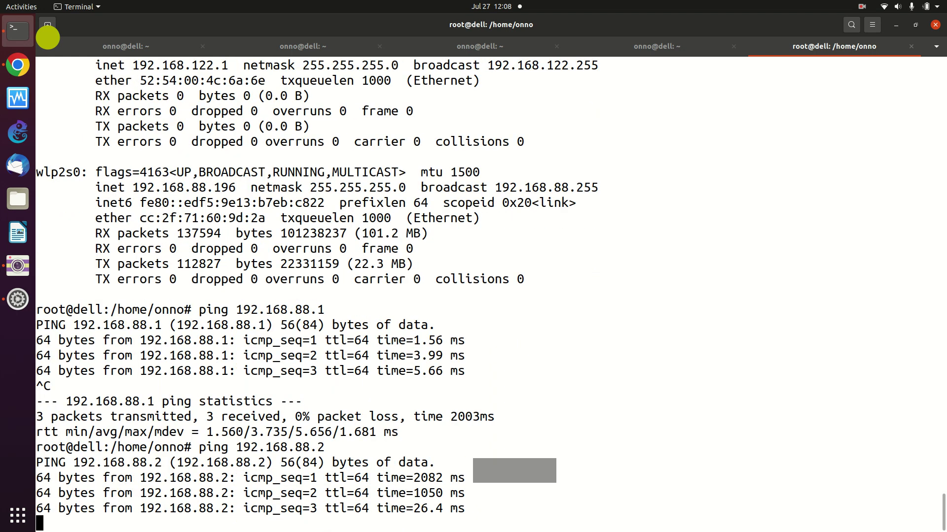
key("ctrl+c")
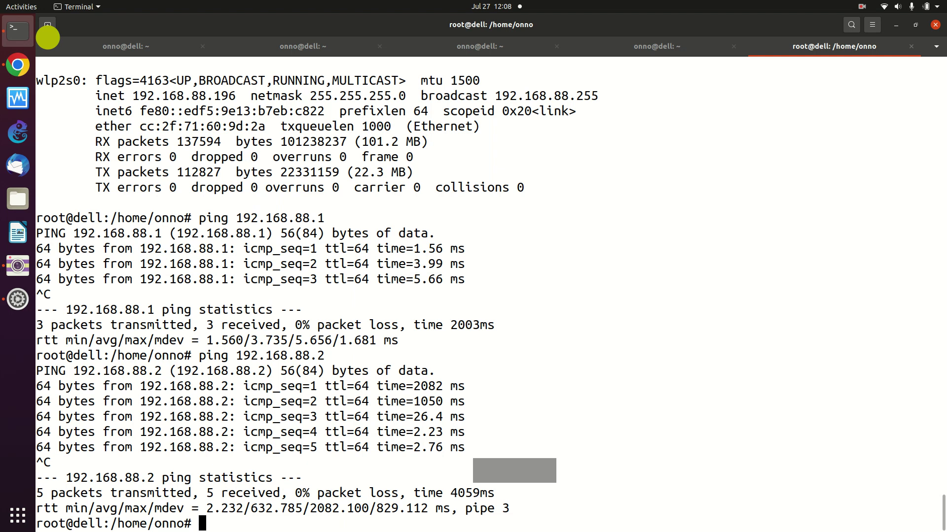
- In a new Chrome tab, load 192.168.88.2 to show the Apache2 Debian Default Page
left_click(16, 67)
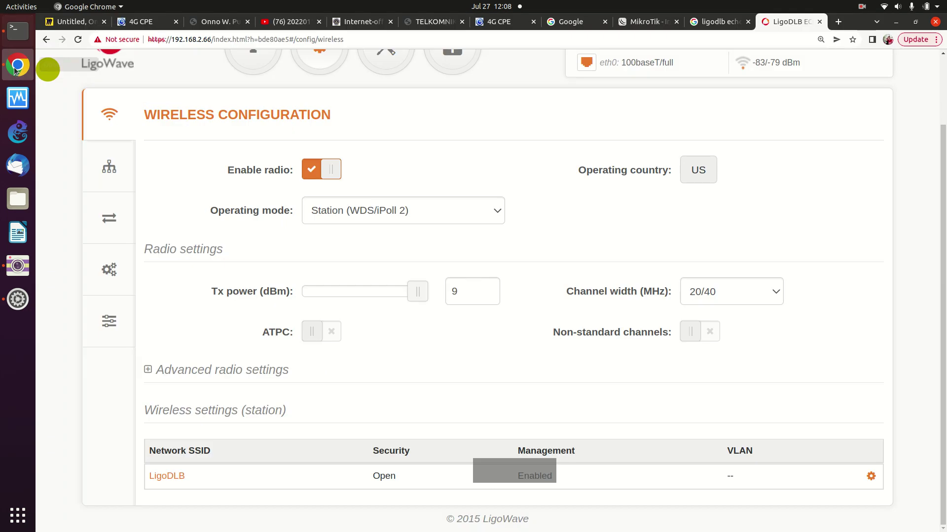
left_click(840, 25)
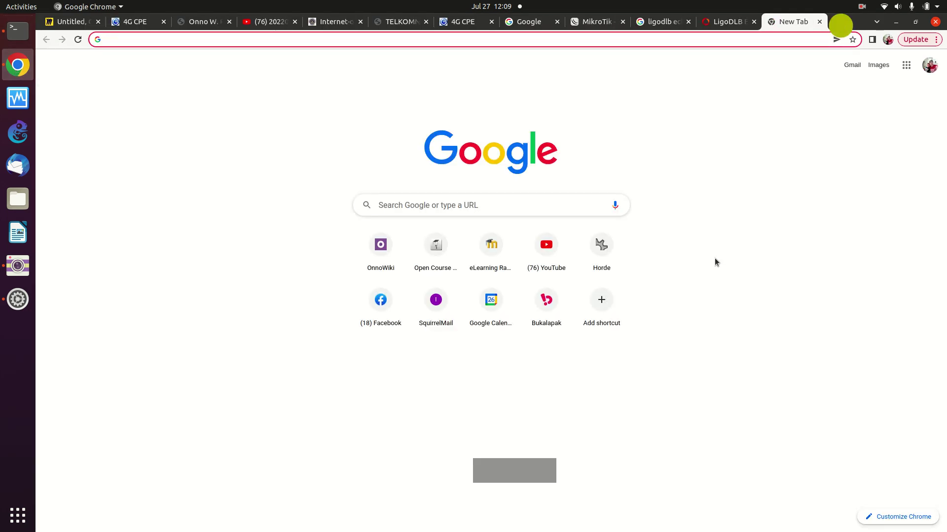
type("192")
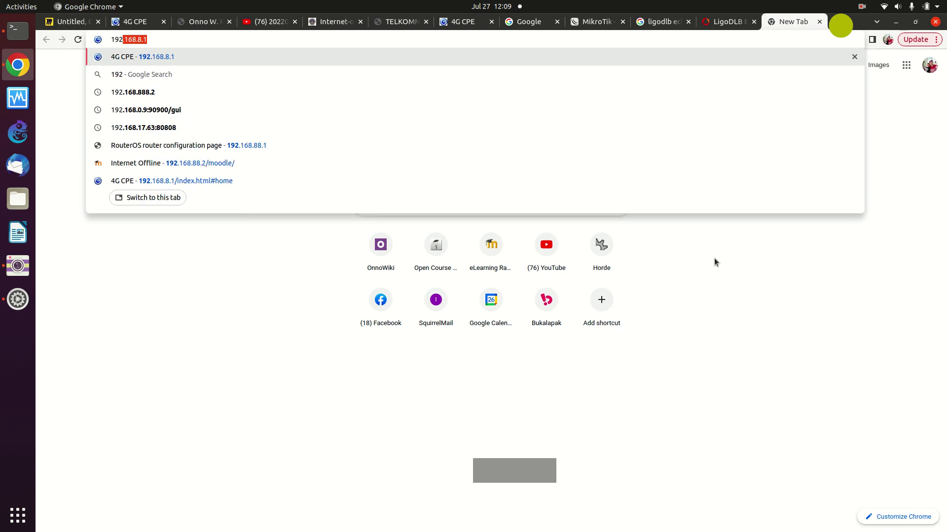
type(".168.8.2")
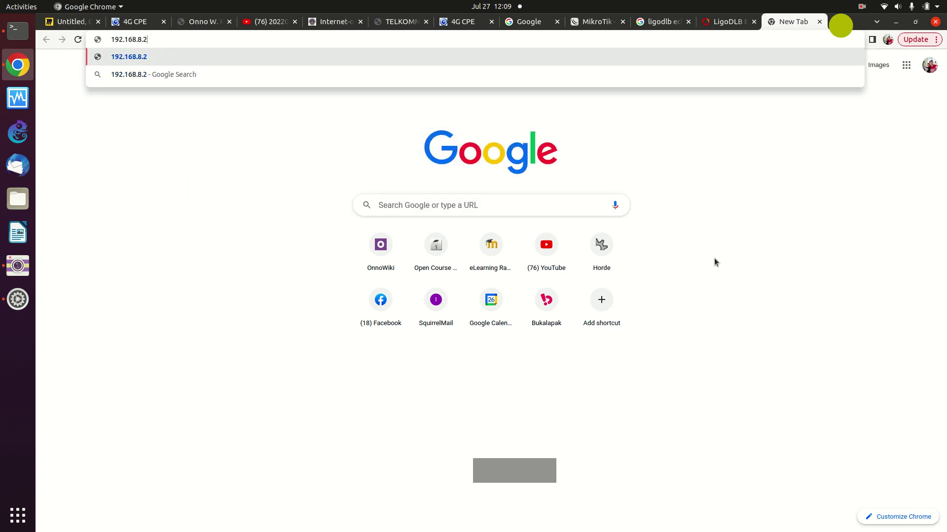
key("BackSpace")
key("BackSpace")
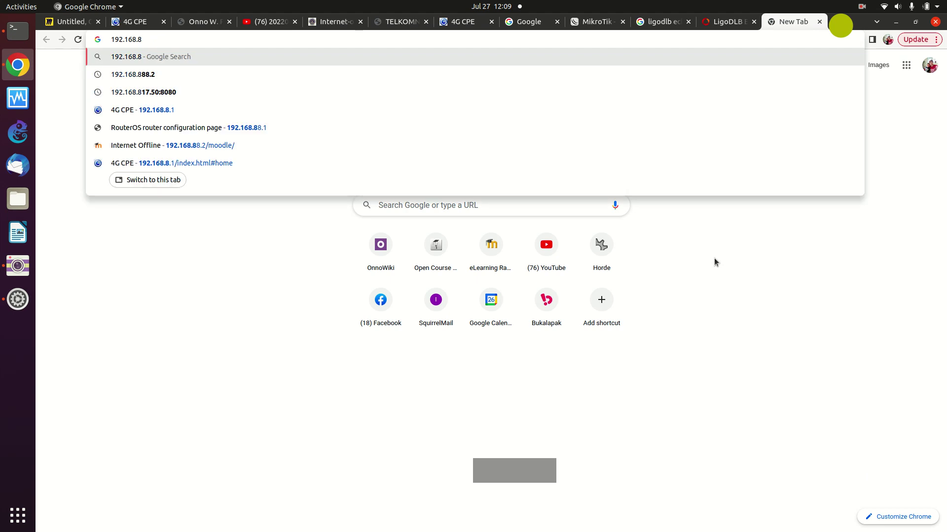
type("8.")
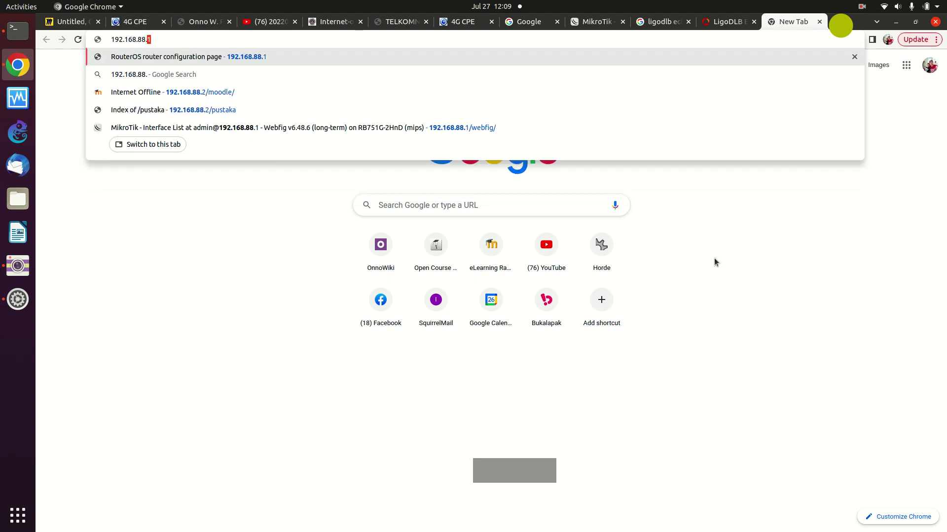
type("2")
key("Return")
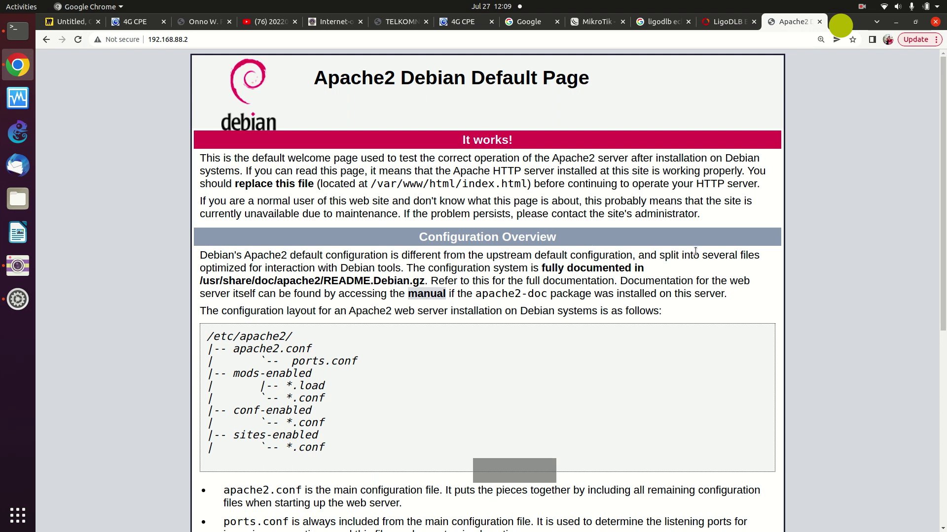
- Extend the address to 192.168.88.2/moodle/ to load the offline Moodle, then open a new tab
left_click(199, 39)
left_click(200, 39)
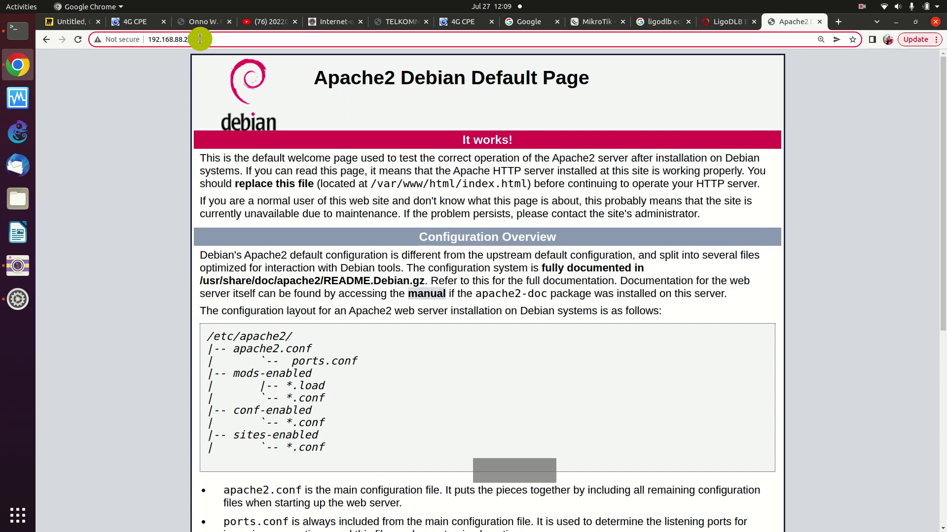
type("/")
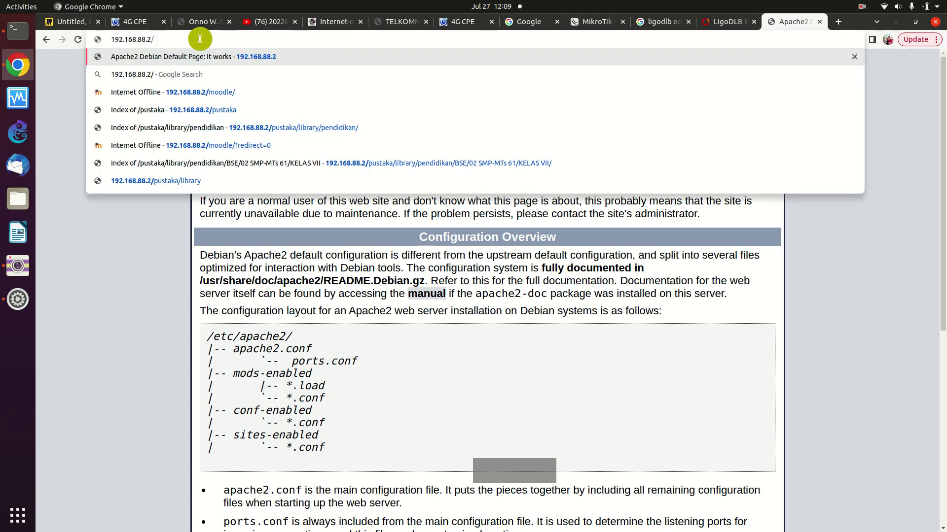
type("mode")
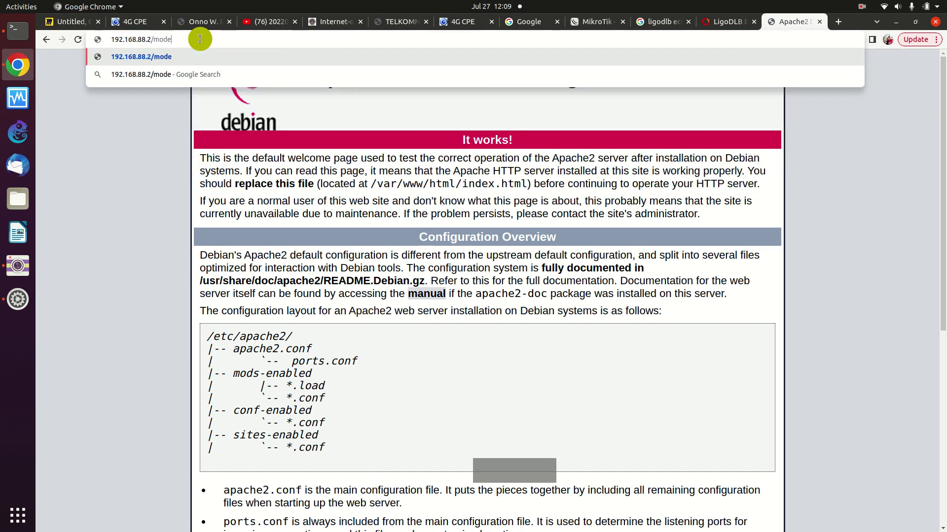
key("BackSpace")
key("BackSpace")
type("o")
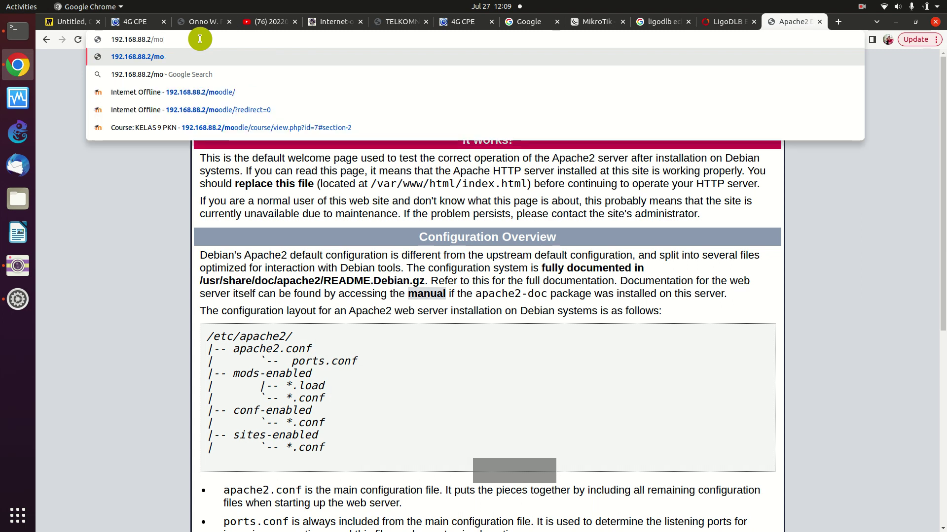
type("dle")
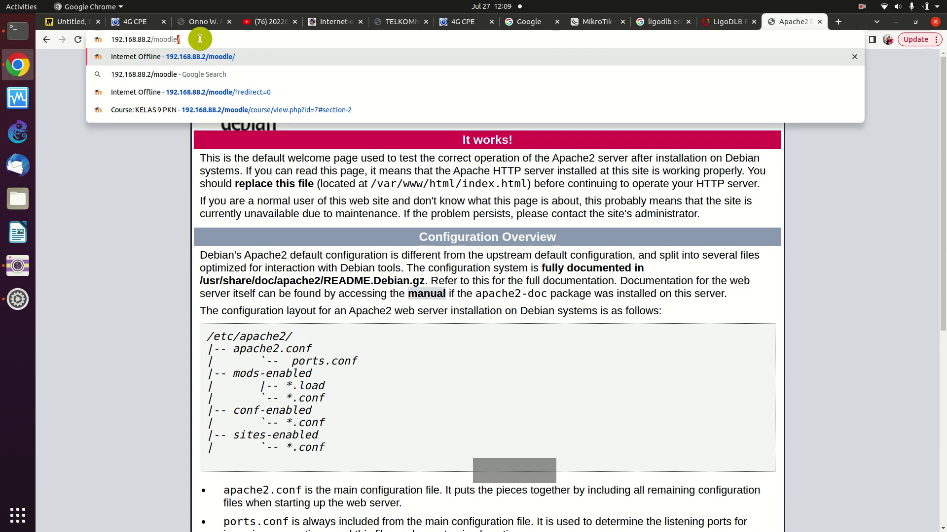
key("Return")
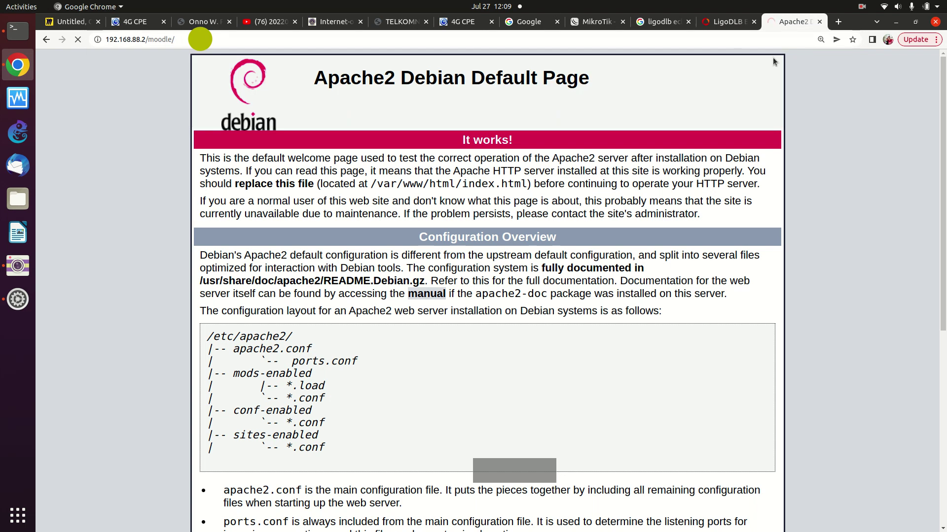
left_click(836, 22)
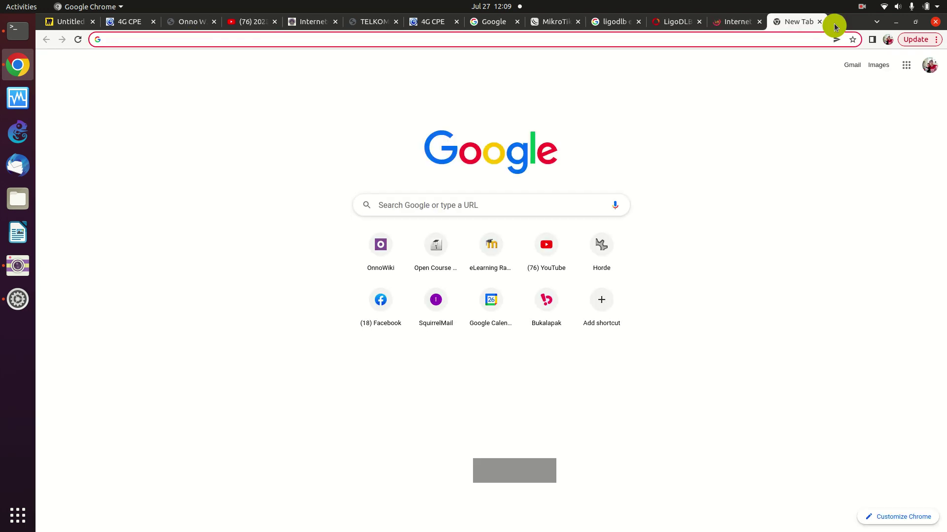
- Load the 192.168.88.2/pustaka directory index, then return to the Internet Offline course list tab
type("192.168.8")
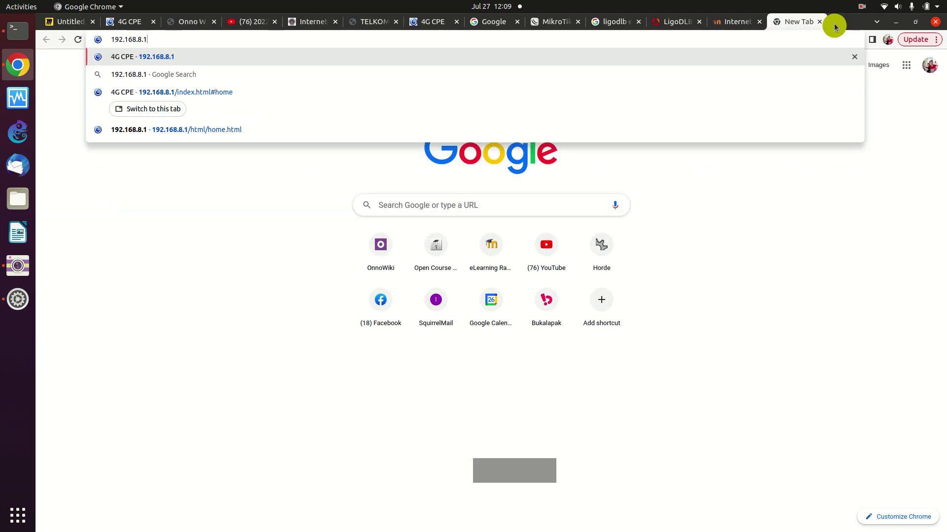
type("8")
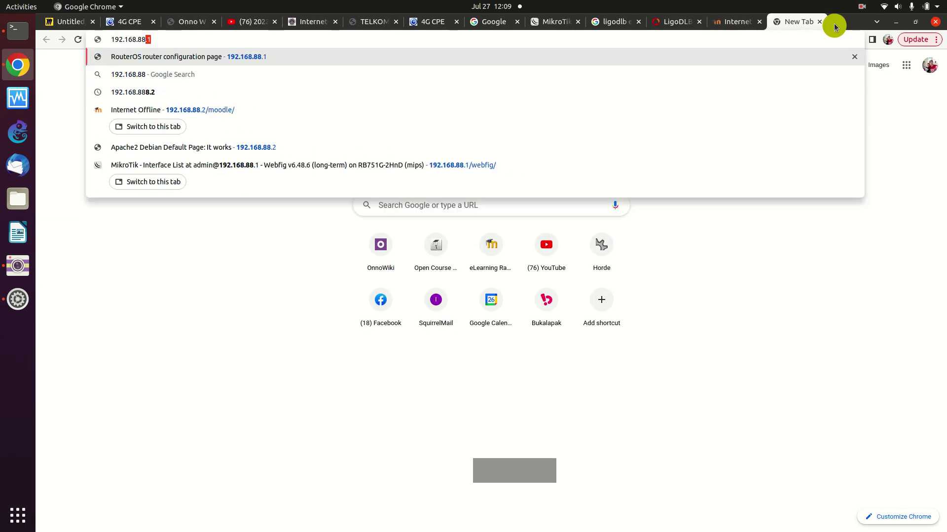
type(".2/")
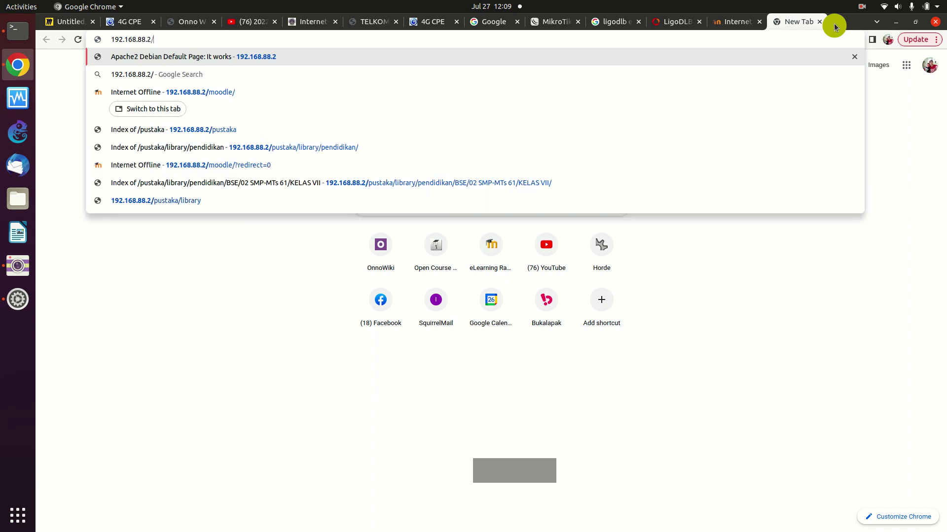
type("pustaka")
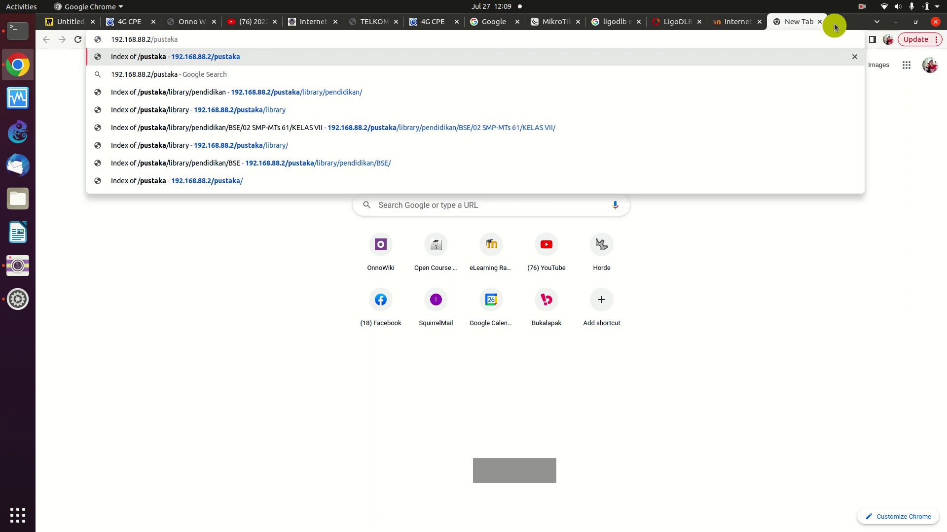
key("Return")
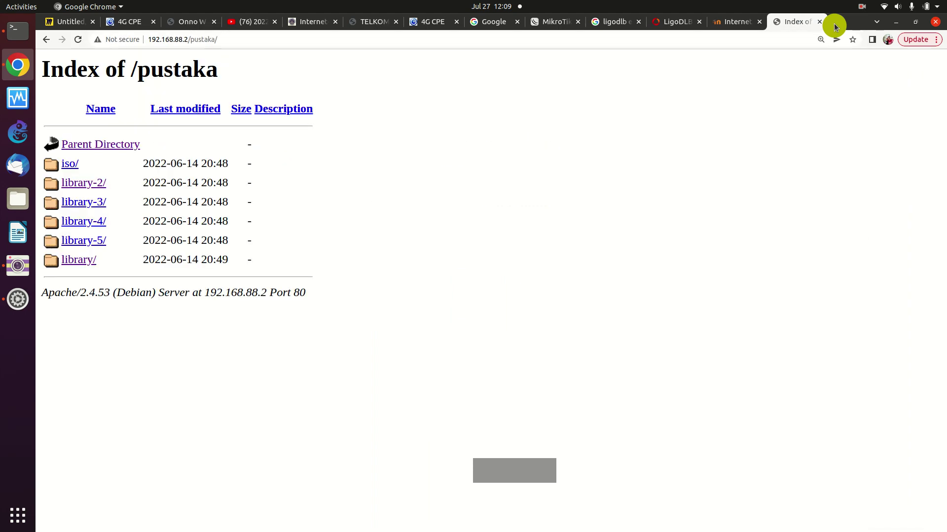
left_click(726, 23)
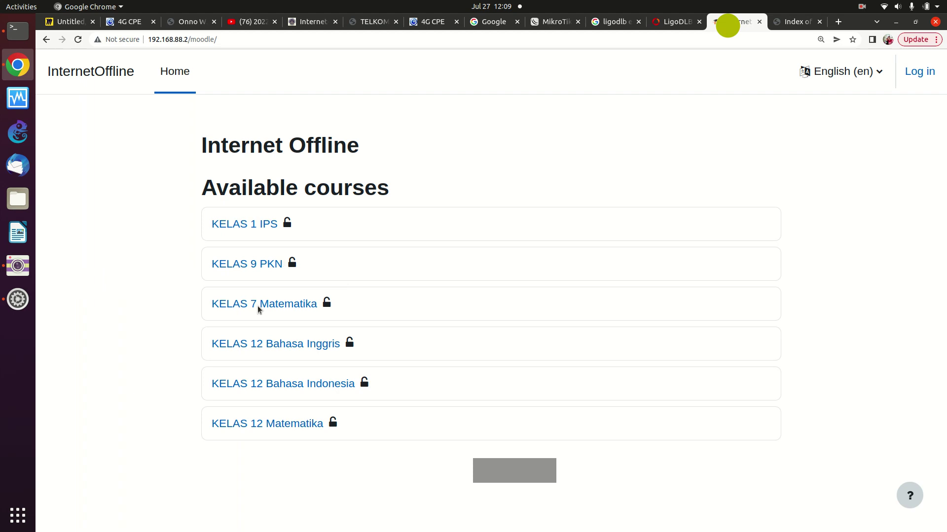
- Open the KELAS 1 IPS course and log in as admin with the saved password
left_click(244, 226)
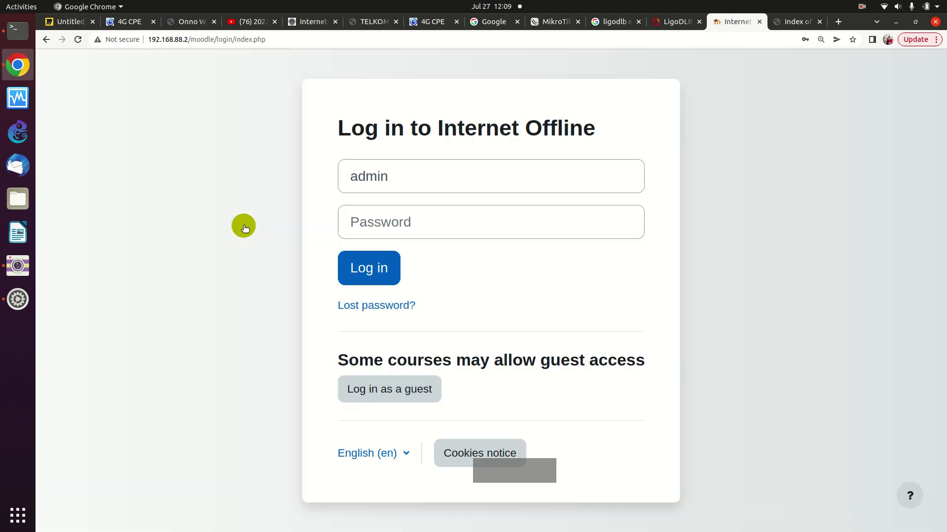
left_click(397, 177)
left_click(367, 226)
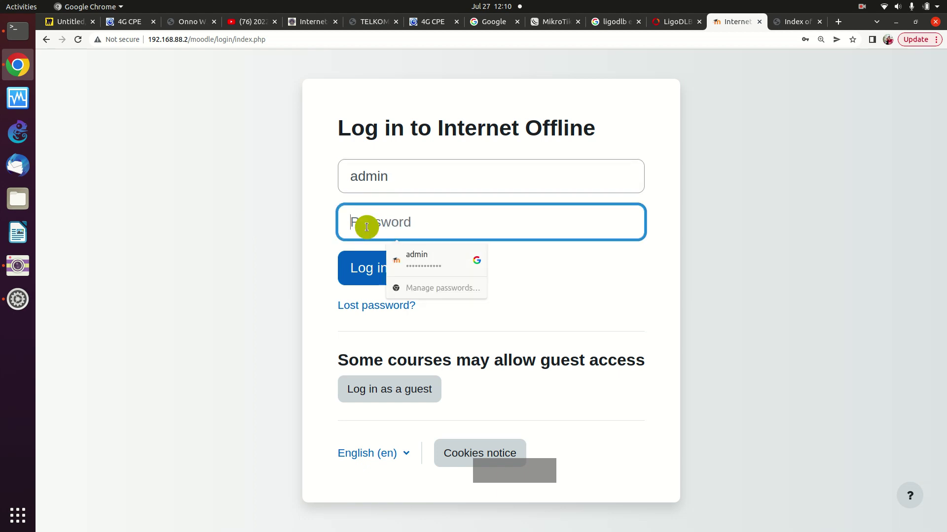
left_click(419, 261)
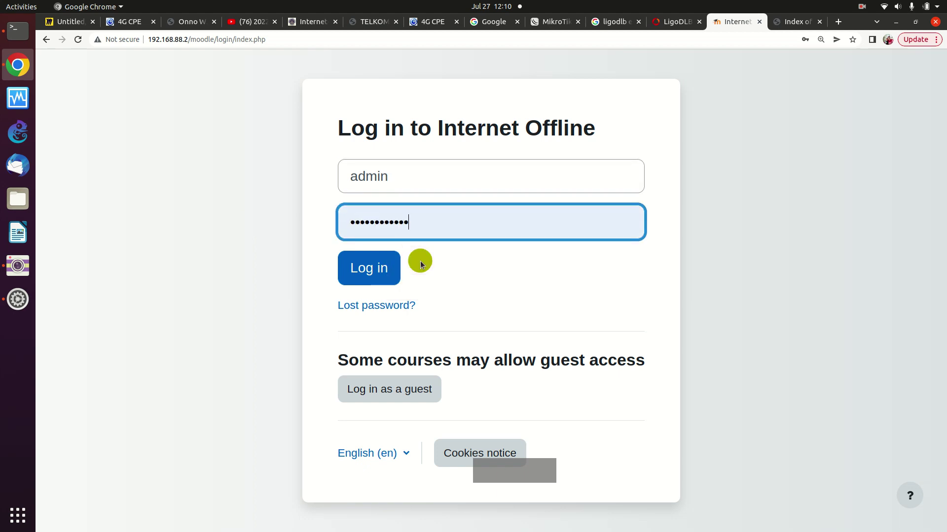
left_click(353, 271)
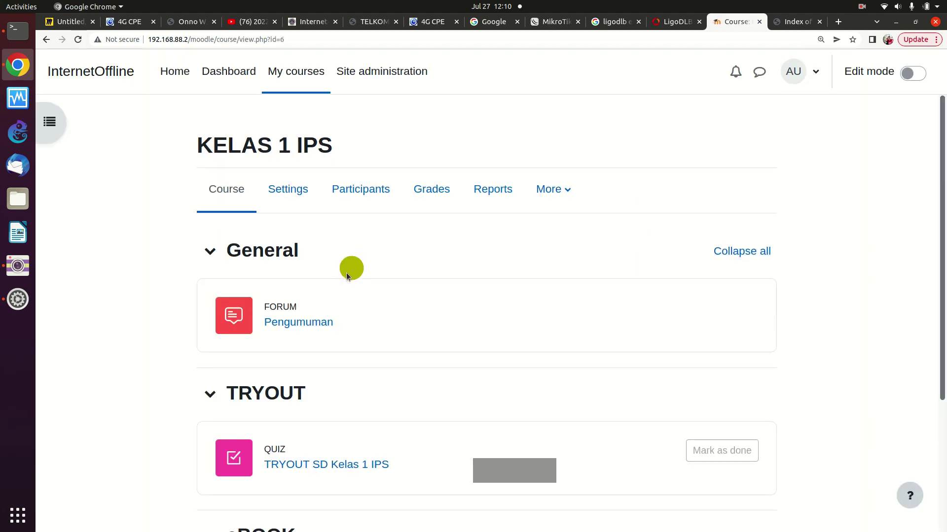
- Start a timed preview of the TRYOUT SD Kelas 1 IPS quiz, answer a for question 1, then open a new tab
scroll(457, 272, "down", 3)
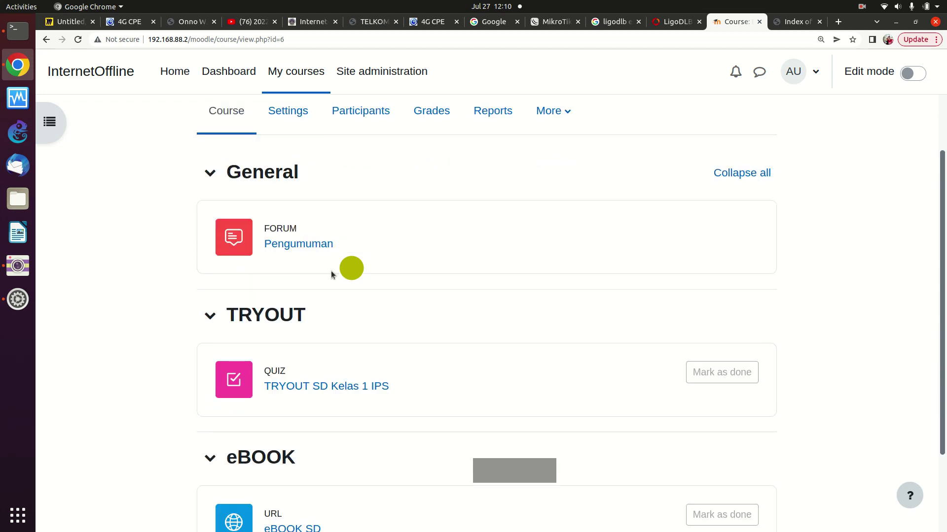
left_click(309, 383)
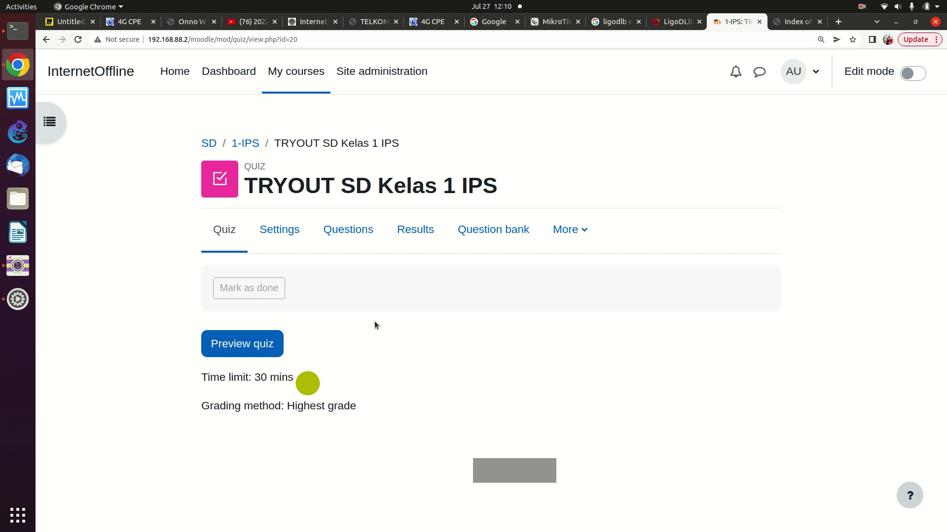
left_click(223, 346)
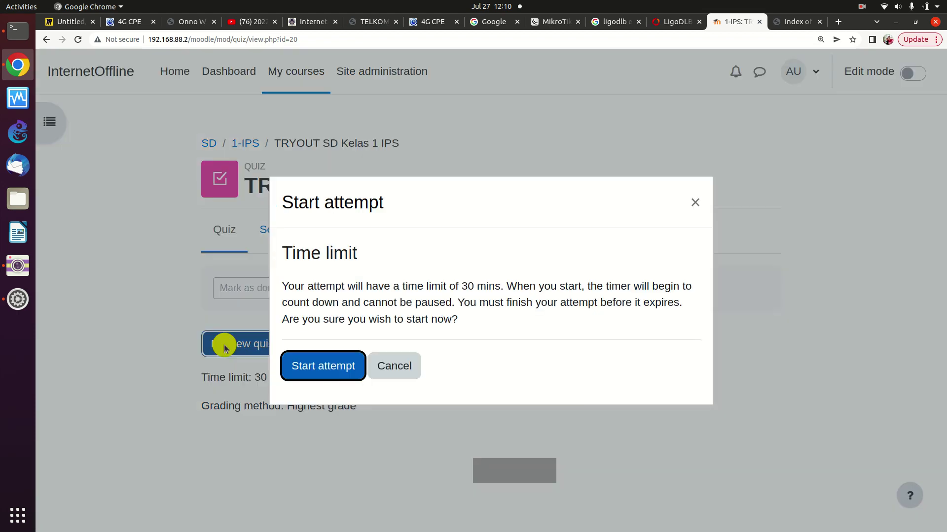
left_click(313, 369)
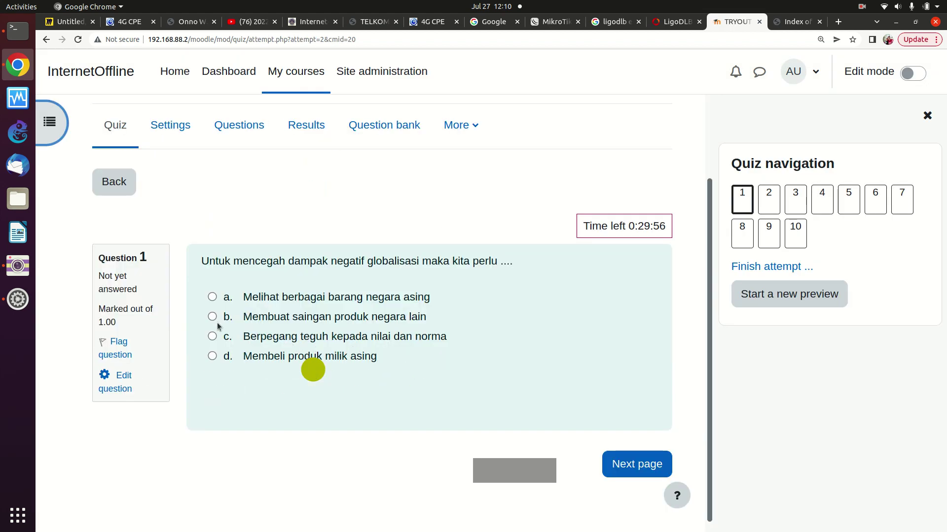
left_click(217, 322)
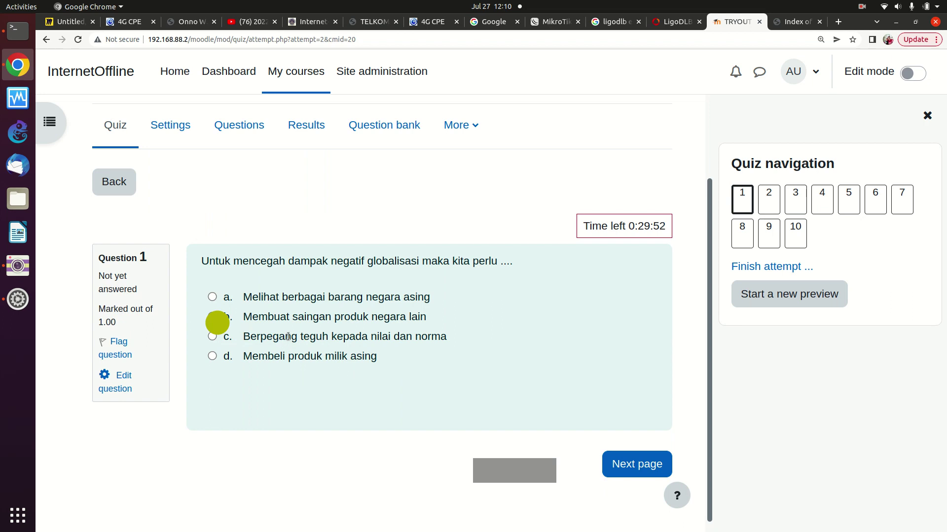
left_click(256, 297)
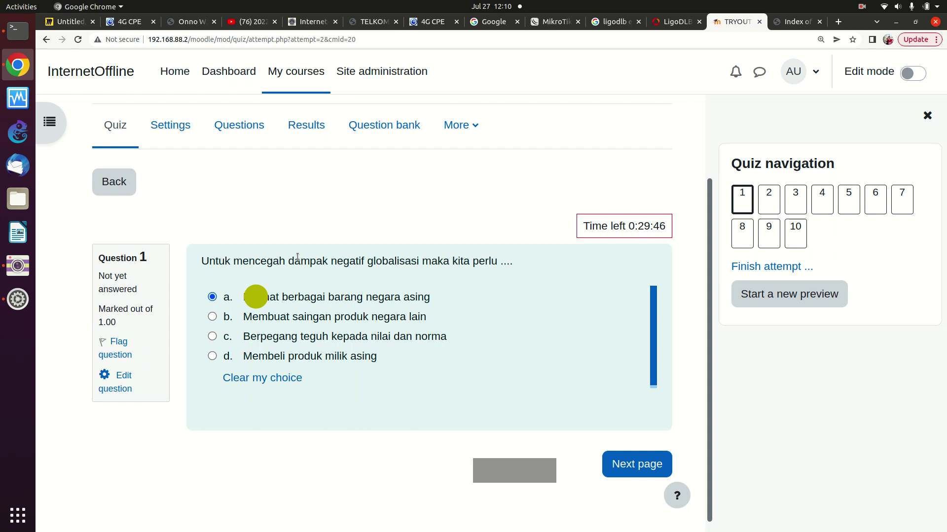
left_click(837, 24)
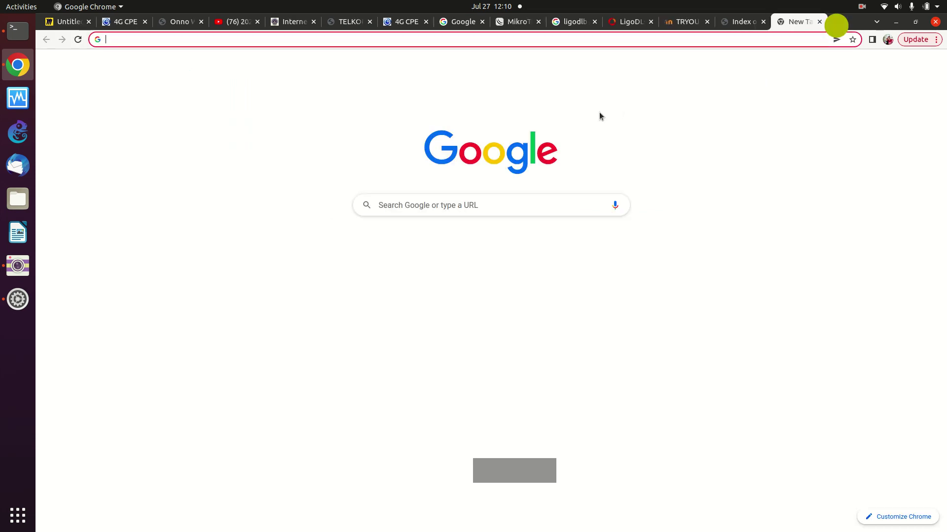
- Open tangselbelajar.tangerangselatankota.go.id/moodle/ and scroll through its courses from KELAS 1 IPS to KELAS 12
type("tangse")
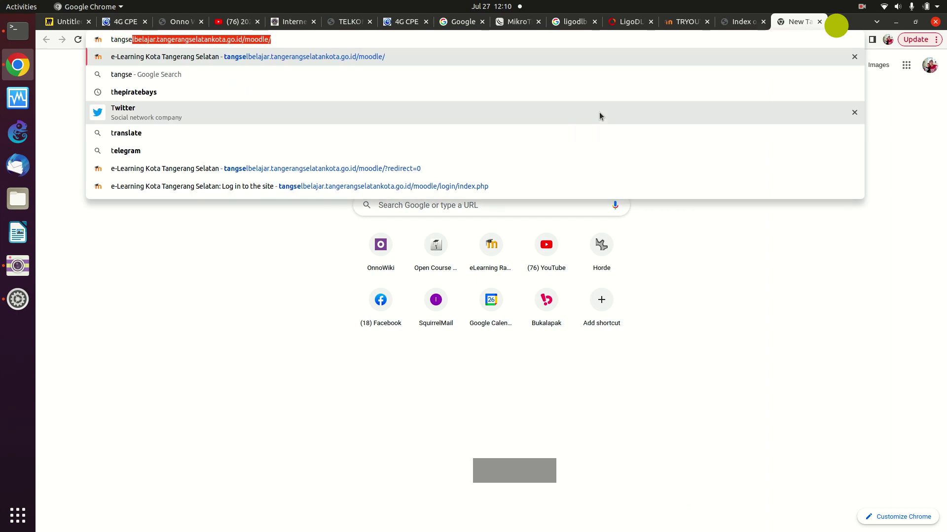
type("l")
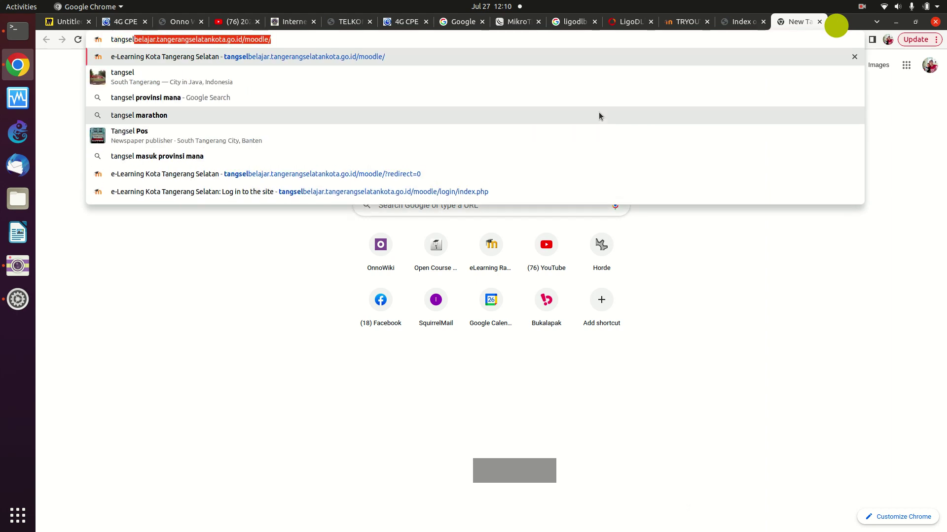
key("Return")
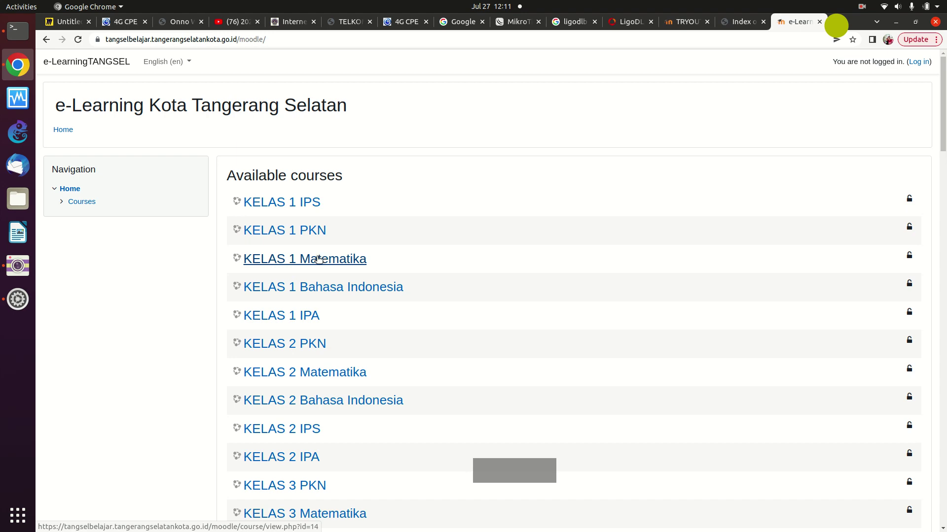
scroll(318, 259, "down", 4)
scroll(316, 279, "down", 13)
scroll(316, 283, "down", 14)
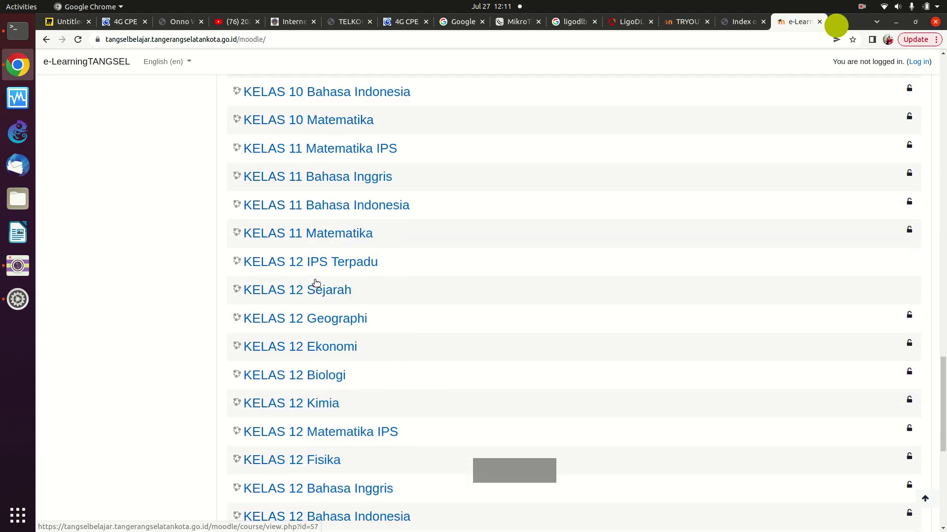
scroll(316, 282, "down", 8)
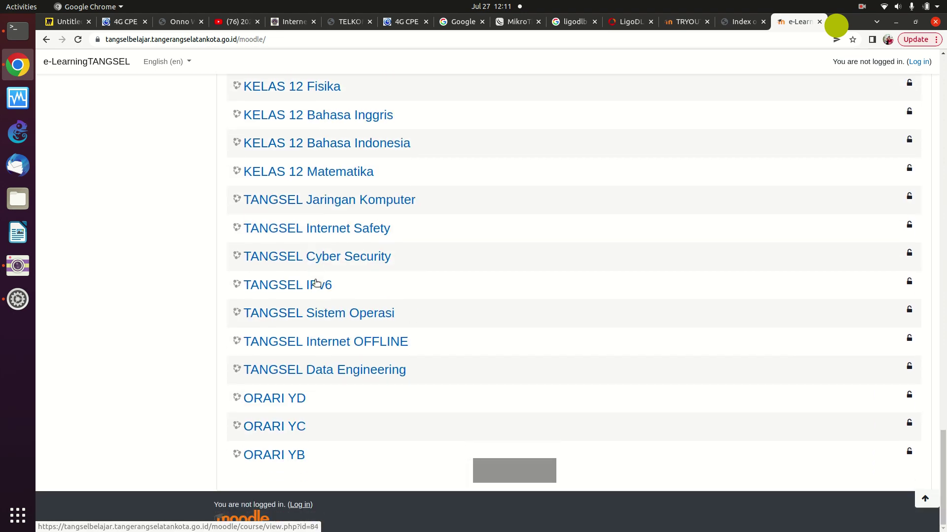